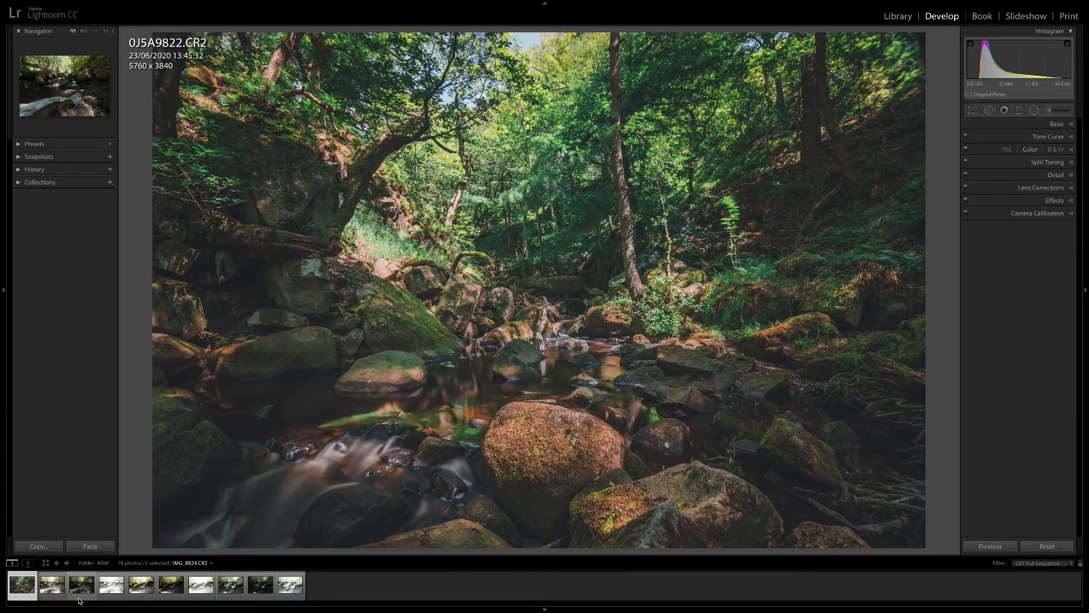
Compare the edited forest stream photo with its original version and reset all its develop settings.
{"action": "key", "text": "y"}
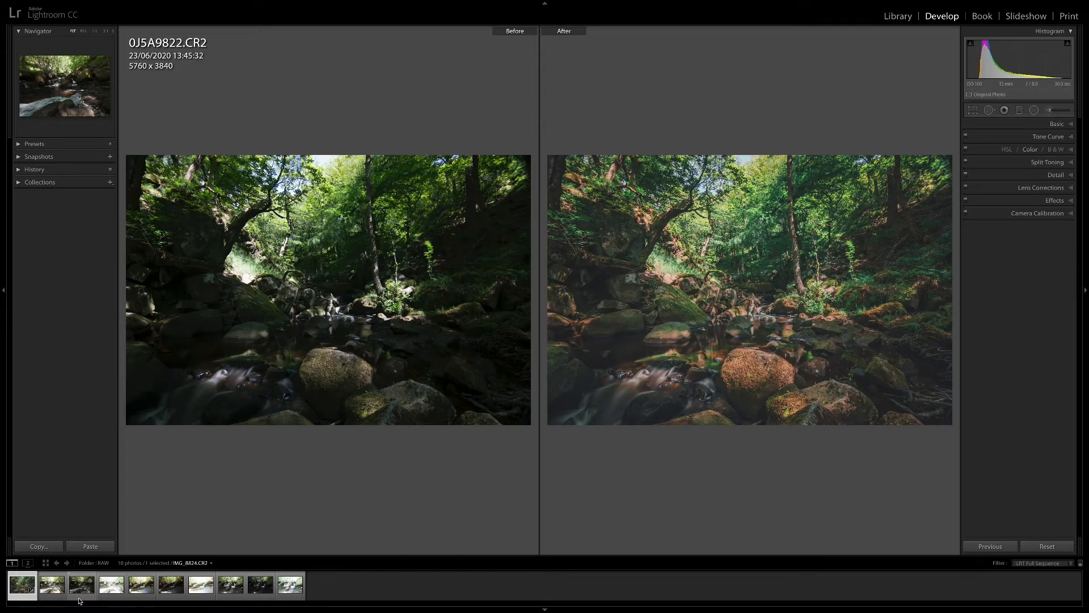
{"action": "key", "text": "y"}
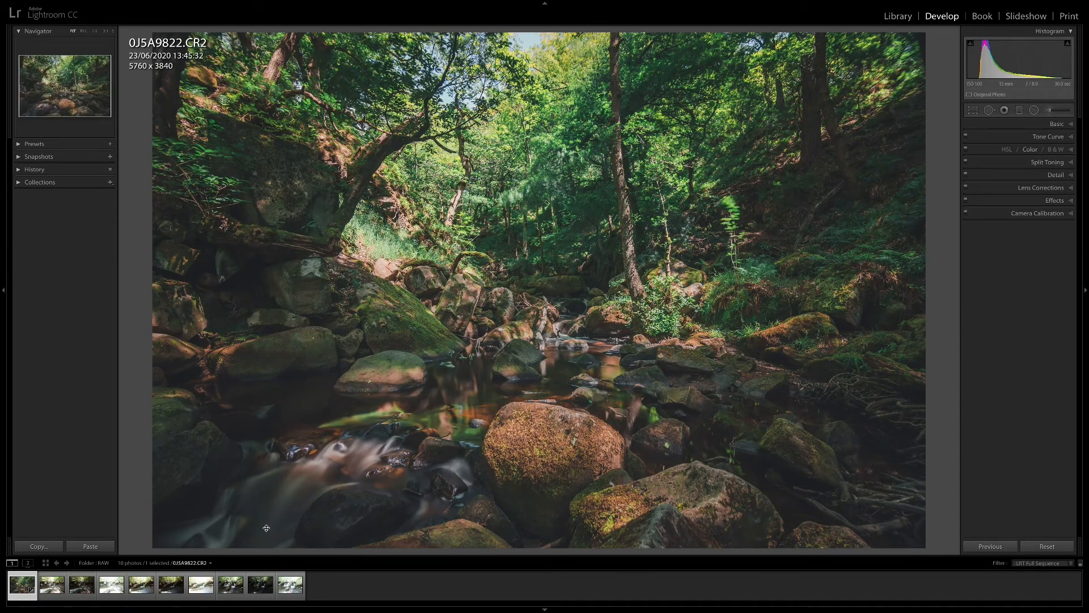
{"action": "left_click", "coordinate": [1031, 544]}
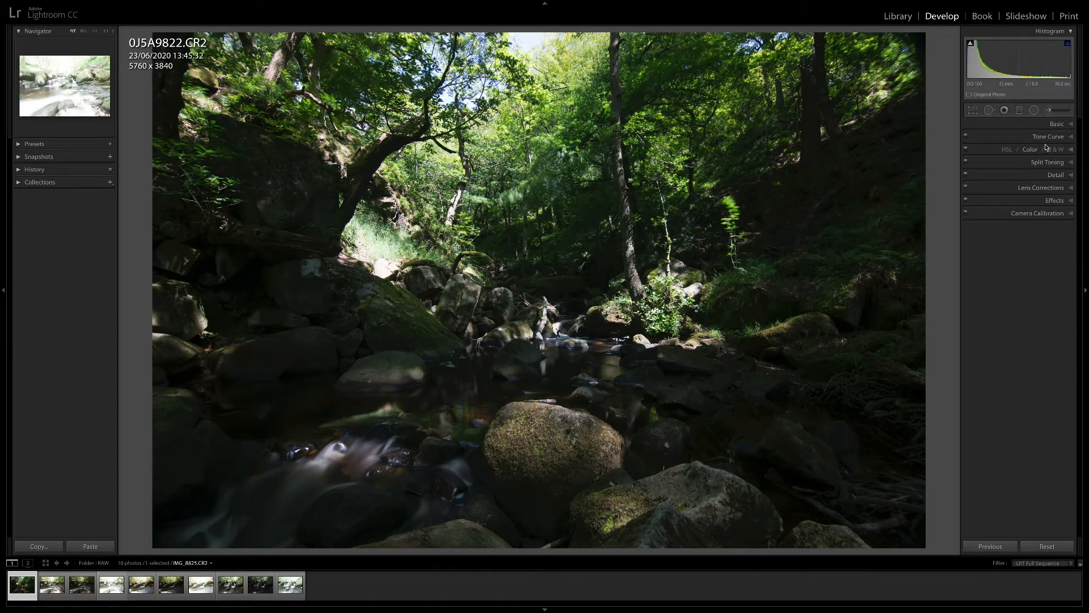
Set the photo's white balance to a temperature of 5,158 and a tint of +16.
{"action": "left_click", "coordinate": [1057, 124]}
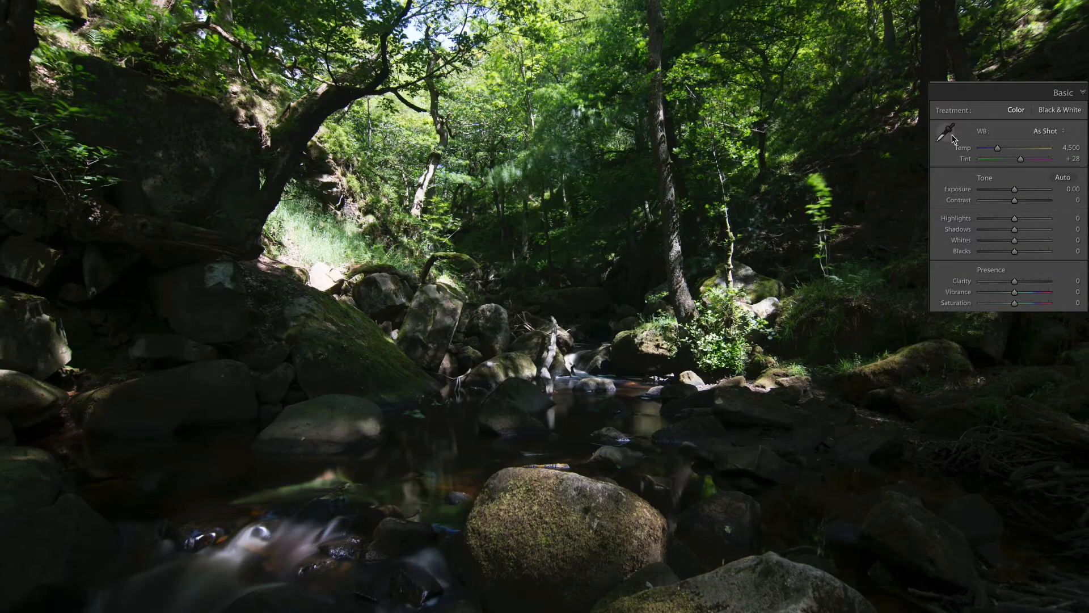
{"action": "left_click_drag", "start_coordinate": [996, 149], "coordinate": [1001, 149]}
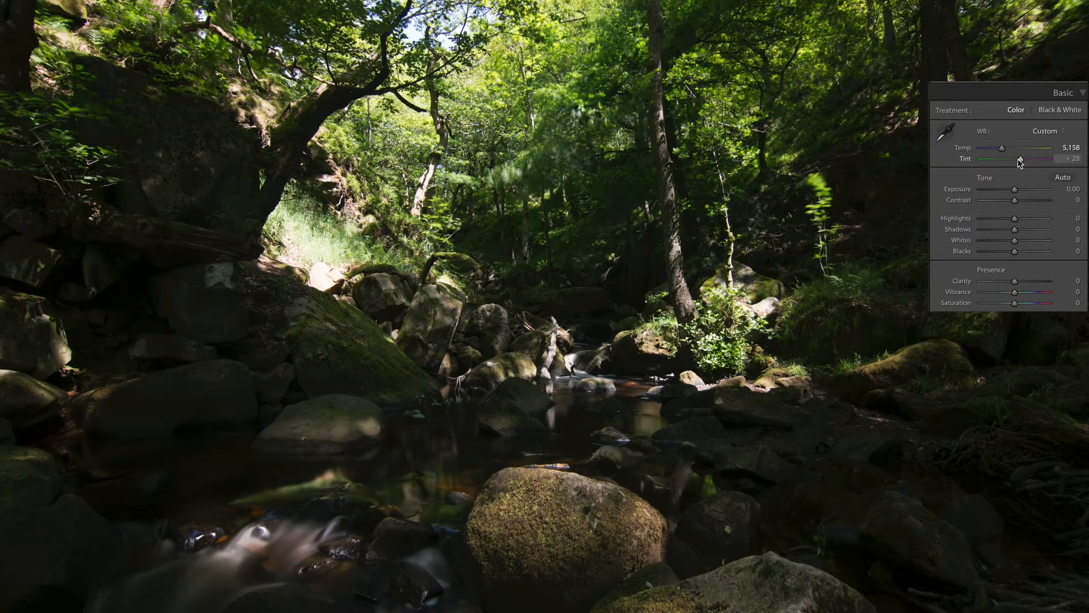
{"action": "left_click_drag", "start_coordinate": [1020, 158], "coordinate": [1018, 163]}
{"action": "left_click", "coordinate": [1017, 159]}
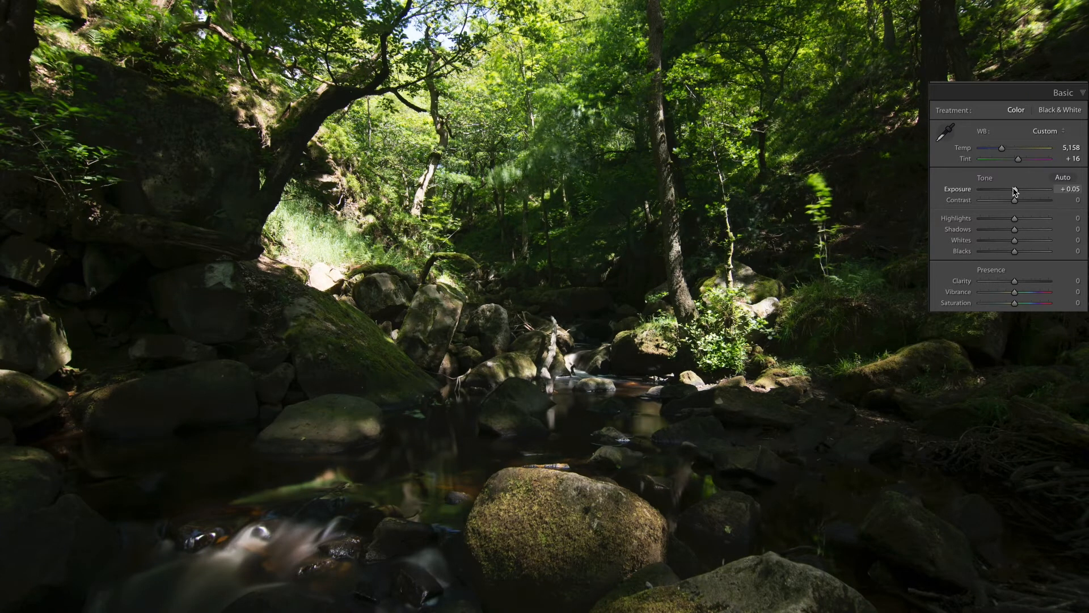
Set the photo's basic exposure to +0.10, contrast to +12 and highlights to −60.
{"action": "left_click", "coordinate": [1014, 190]}
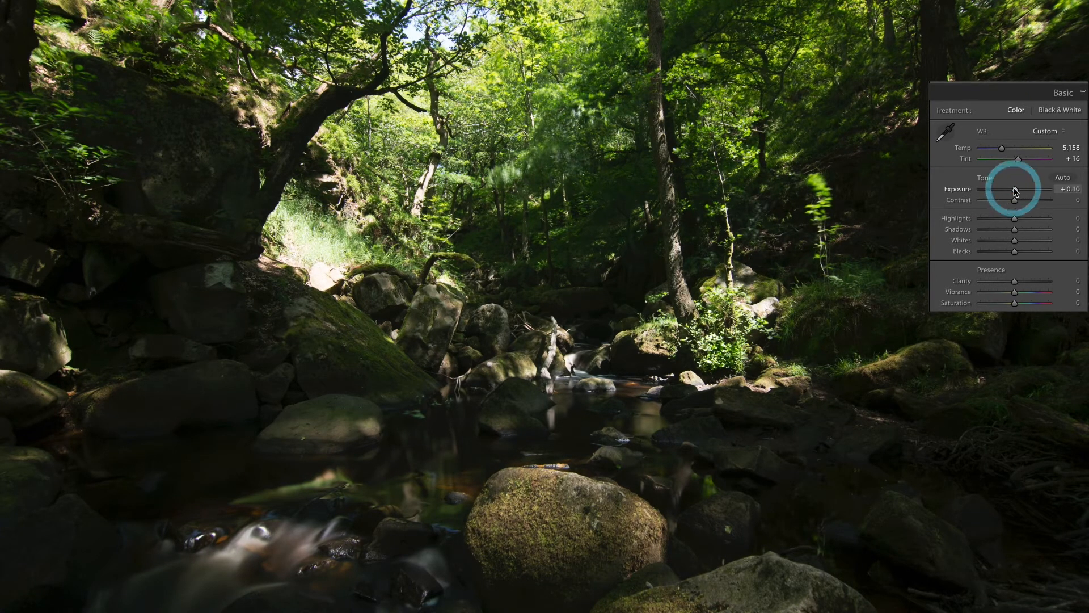
{"action": "left_click_drag", "start_coordinate": [1014, 199], "coordinate": [1017, 199]}
{"action": "left_click", "coordinate": [1012, 218]}
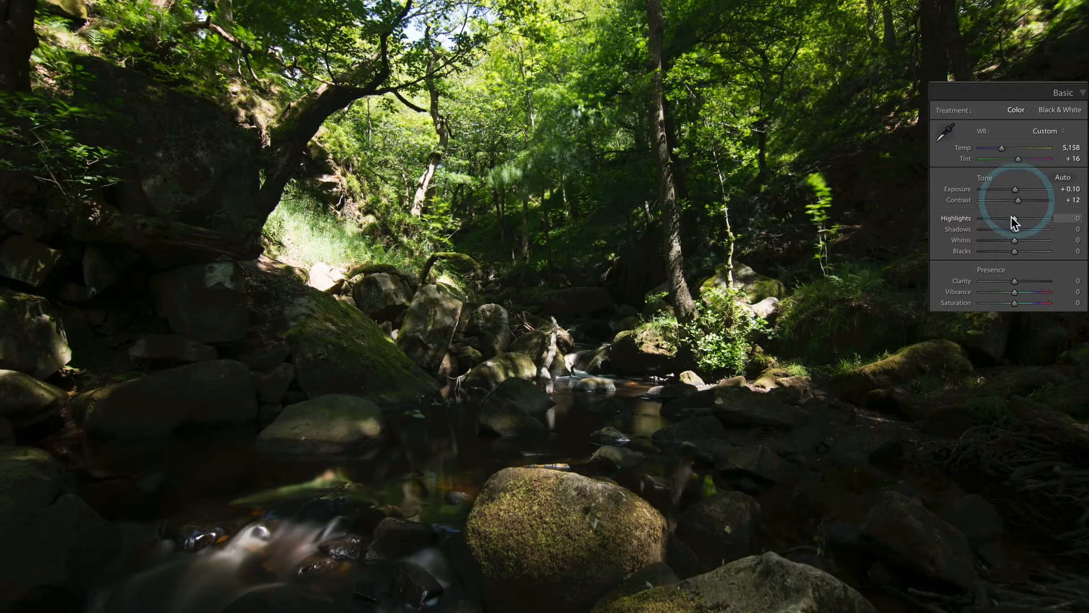
{"action": "left_click_drag", "start_coordinate": [1012, 218], "coordinate": [997, 218]}
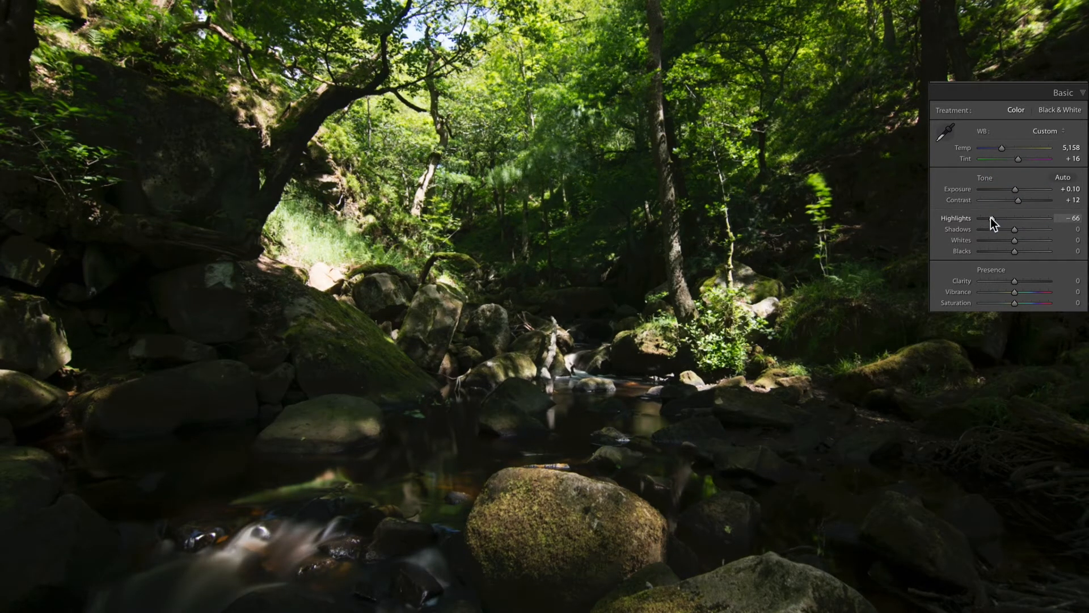
{"action": "left_click_drag", "start_coordinate": [991, 218], "coordinate": [993, 218]}
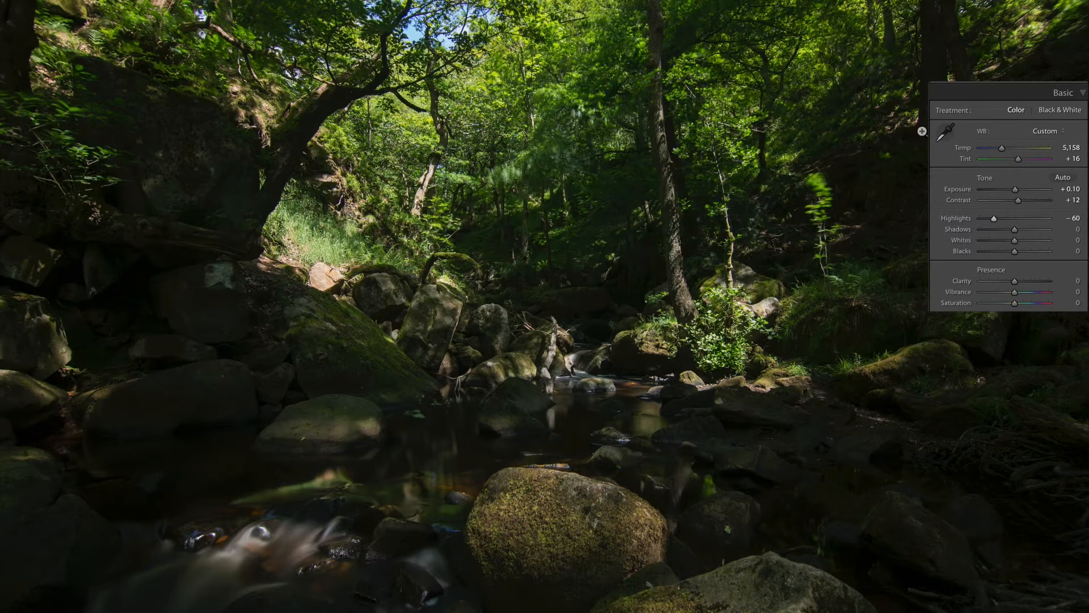
Set the photo's basic shadows to +94, whites to −62 and blacks to +55.
{"action": "left_click", "coordinate": [1045, 229]}
{"action": "left_click", "coordinate": [1047, 230]}
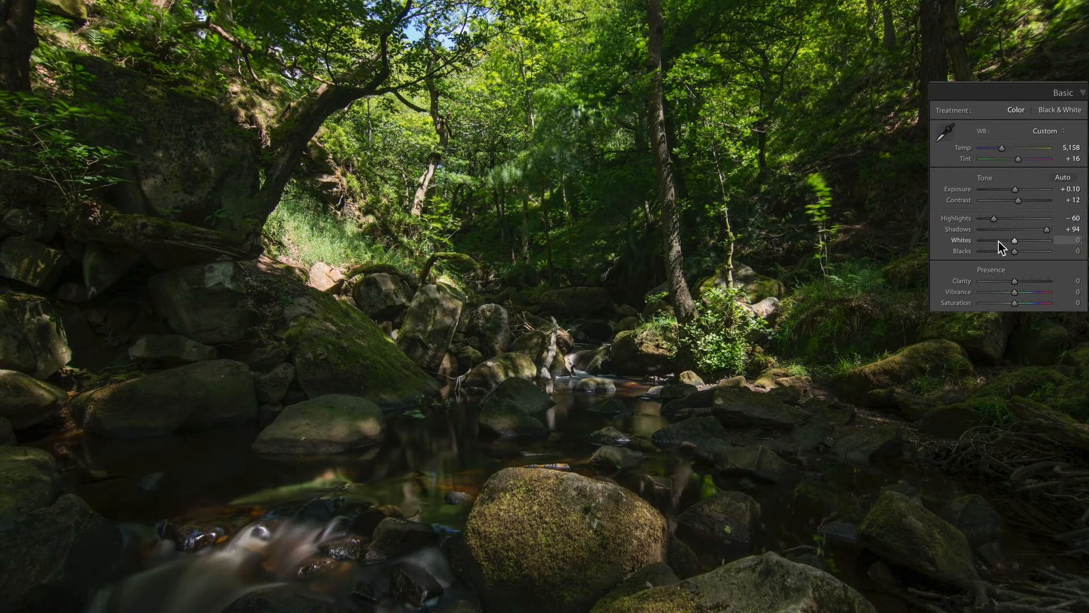
{"action": "left_click_drag", "start_coordinate": [999, 241], "coordinate": [992, 241]}
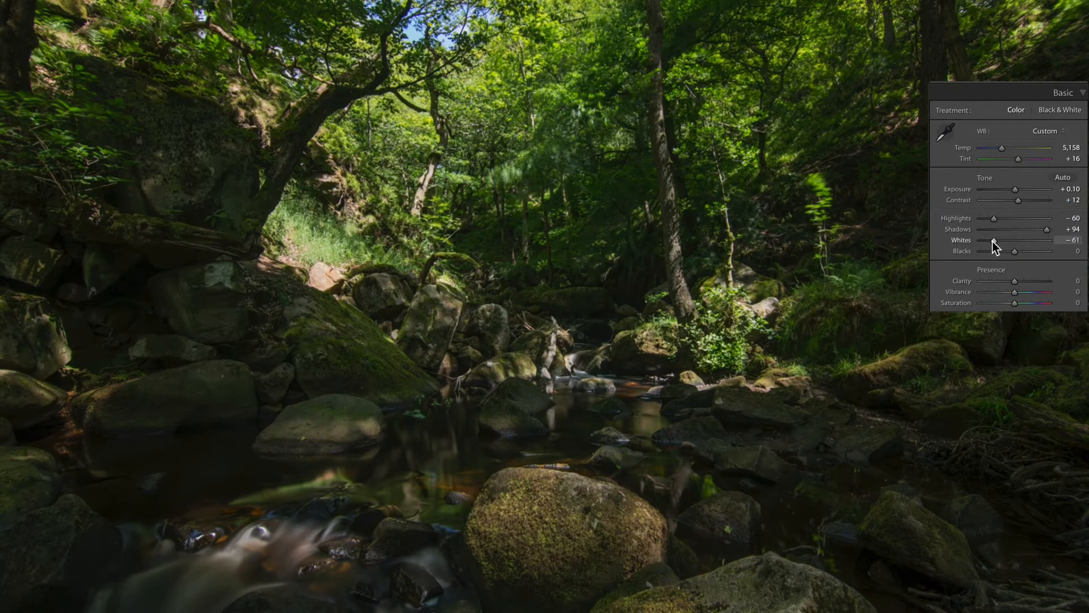
{"action": "left_click", "coordinate": [992, 241]}
{"action": "left_click", "coordinate": [1038, 252]}
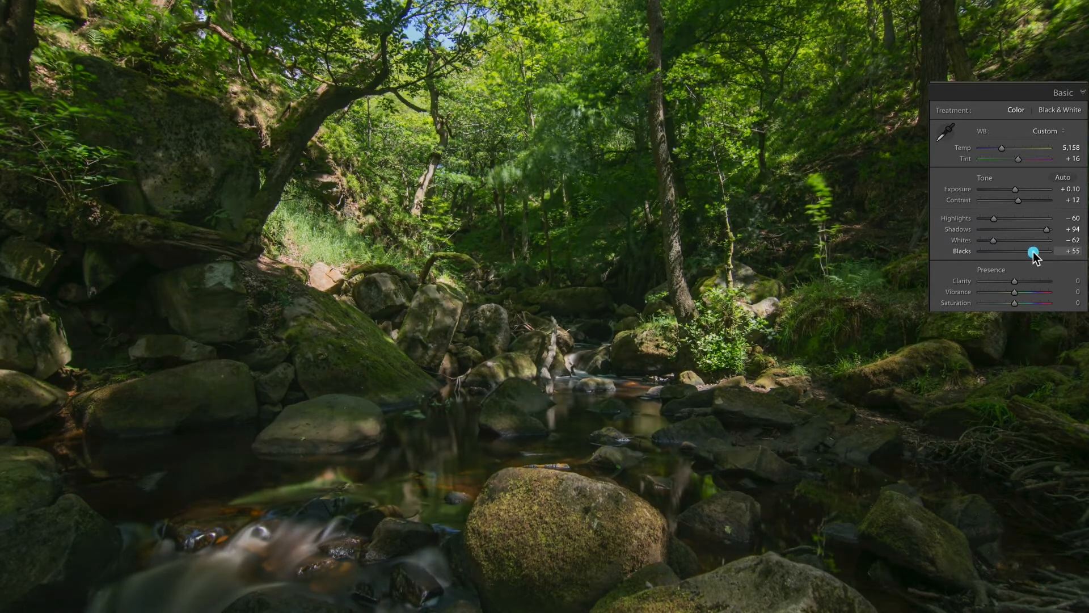
Set the photo's clarity to +30, vibrance to +17 and saturation to −17.
{"action": "left_click", "coordinate": [1029, 281]}
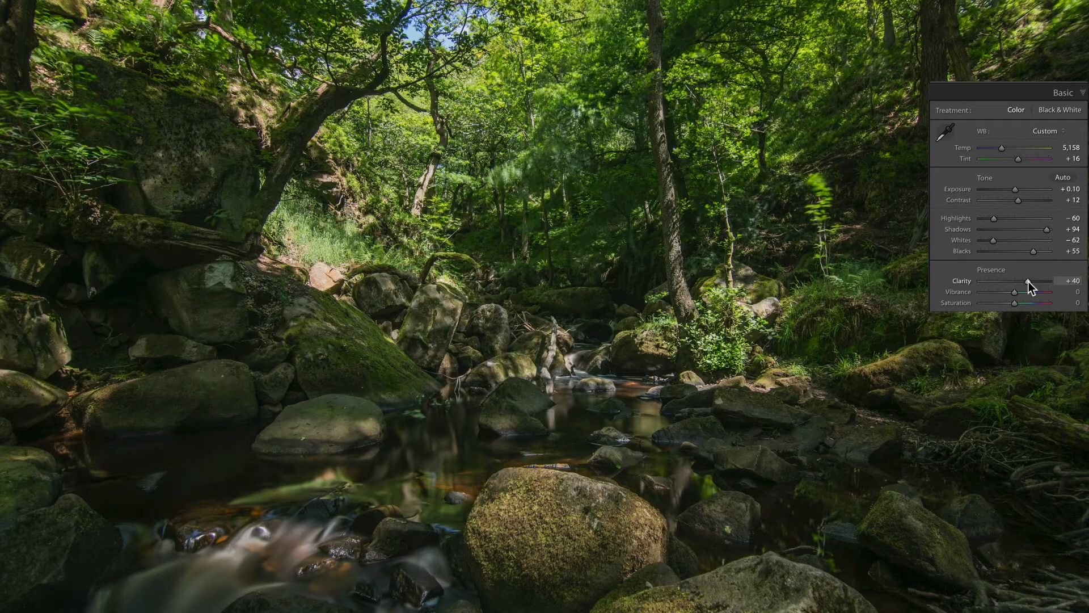
{"action": "left_click_drag", "start_coordinate": [1029, 281], "coordinate": [1024, 281]}
{"action": "left_click_drag", "start_coordinate": [1014, 303], "coordinate": [1007, 305]}
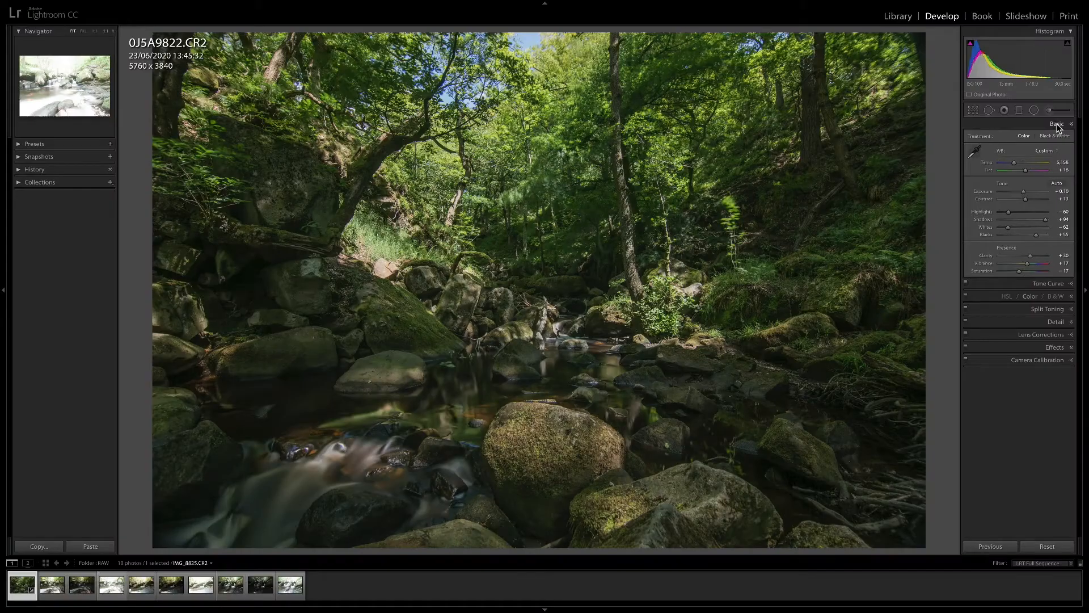
{"action": "left_click", "coordinate": [1057, 125]}
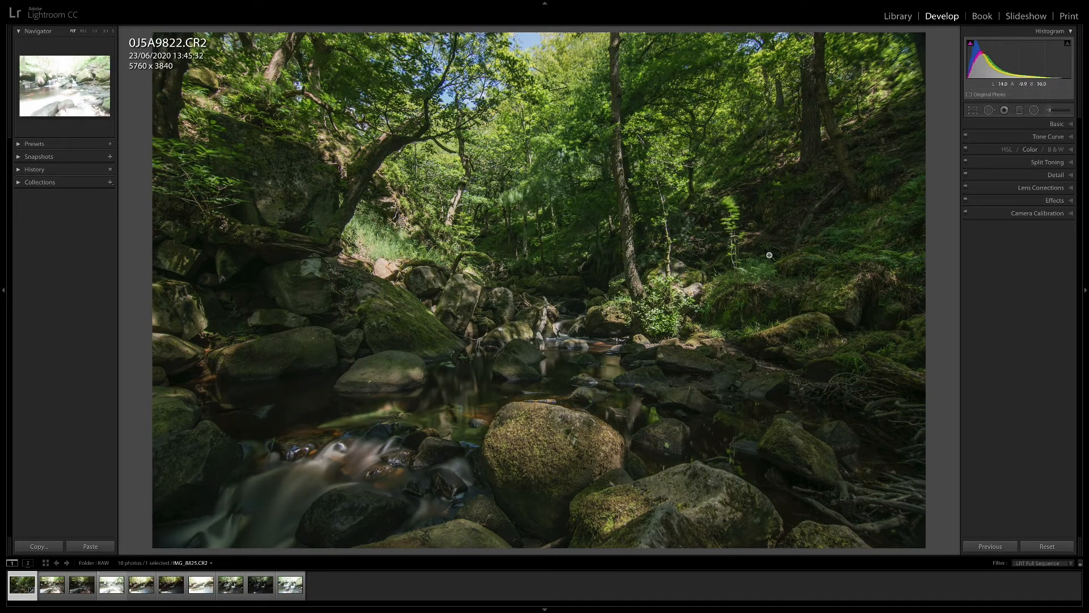
Add a horizontal graduated filter over the foreground, fading upward from the water into the trees, with exposure 0.66.
{"action": "left_click", "coordinate": [1019, 111]}
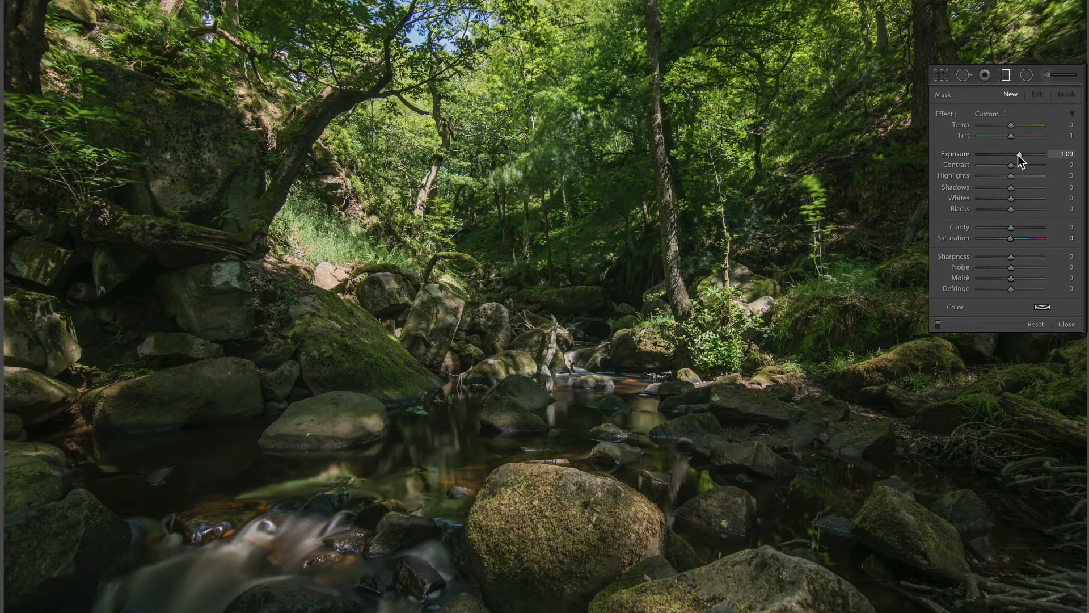
{"action": "left_click_drag", "start_coordinate": [1016, 155], "coordinate": [1015, 154]}
{"action": "left_click_drag", "start_coordinate": [550, 432], "coordinate": [549, 205]}
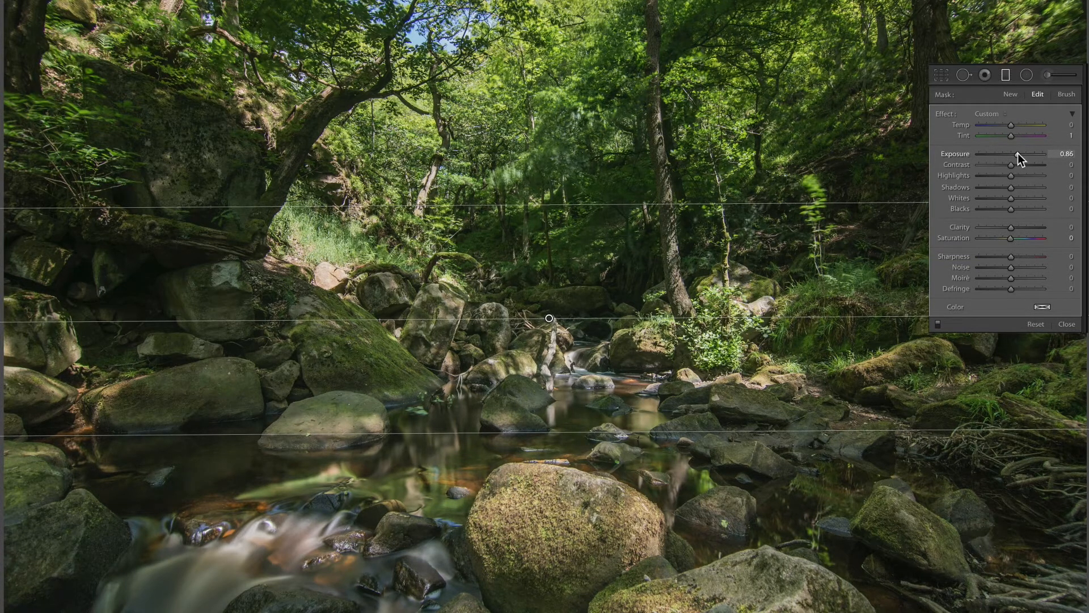
{"action": "left_click_drag", "start_coordinate": [1018, 153], "coordinate": [1016, 153]}
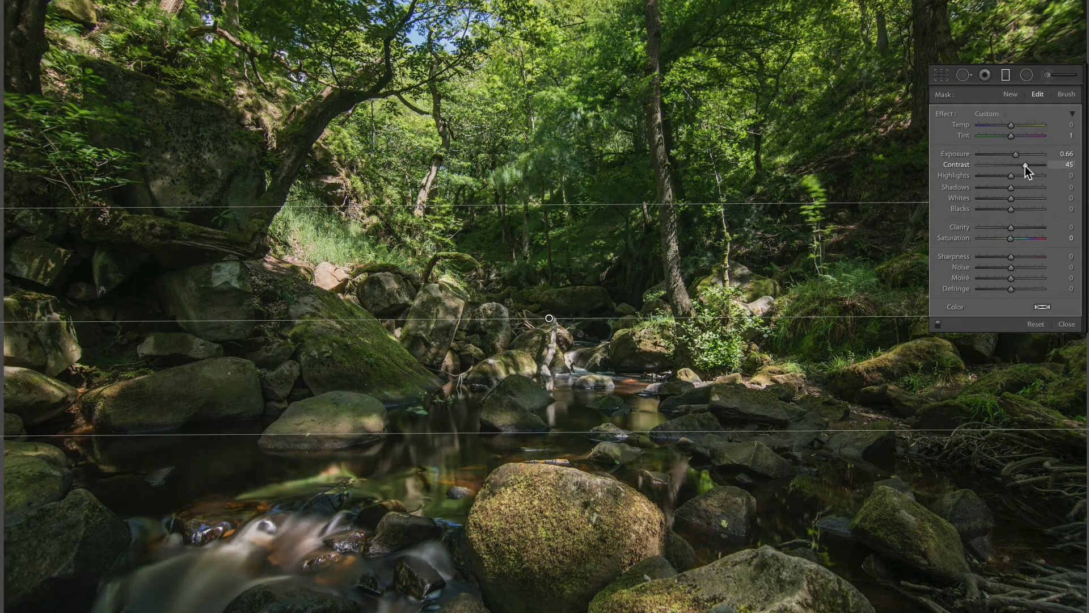
Set the graduated filter's contrast to 54, highlights to −53, shadows to 64, whites to −43, blacks to 9 and clarity to 38.
{"action": "left_click_drag", "start_coordinate": [1008, 176], "coordinate": [1001, 176]}
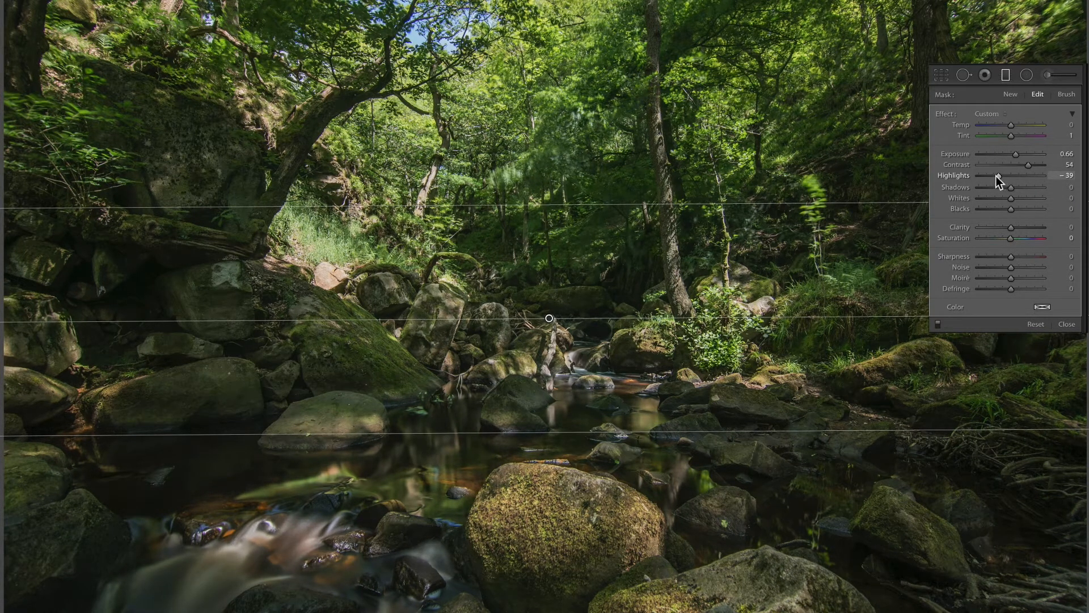
{"action": "left_click_drag", "start_coordinate": [992, 176], "coordinate": [992, 176]}
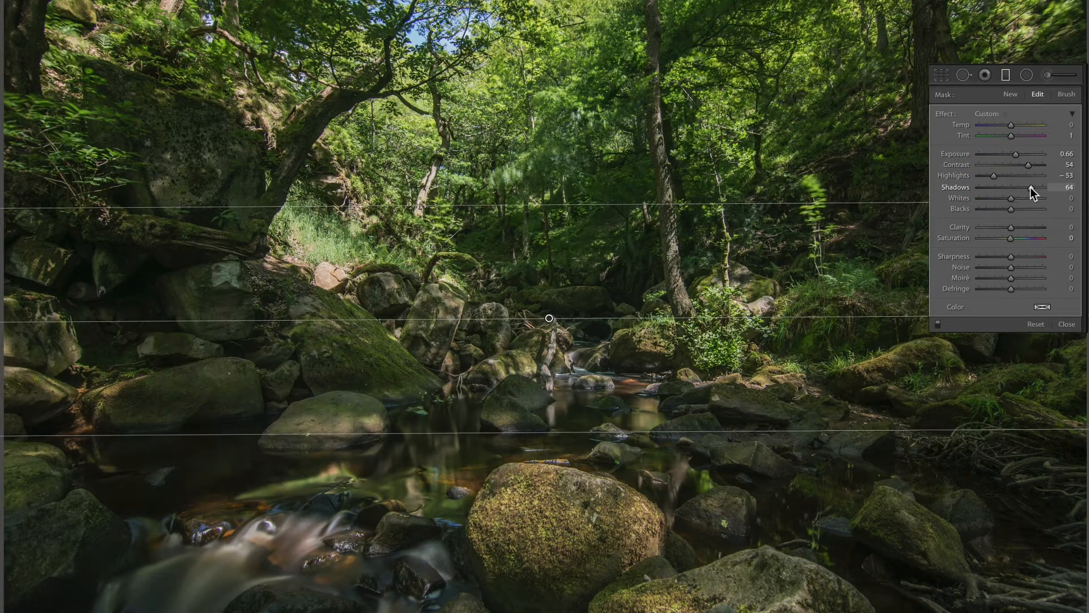
{"action": "left_click_drag", "start_coordinate": [992, 198], "coordinate": [991, 199]}
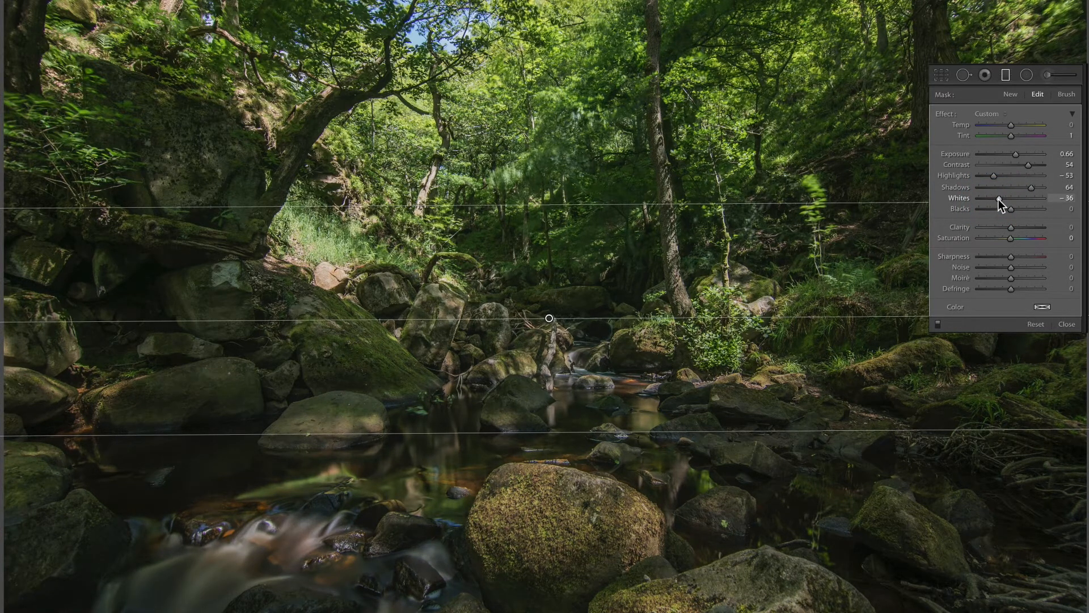
{"action": "left_click_drag", "start_coordinate": [997, 199], "coordinate": [1014, 208]}
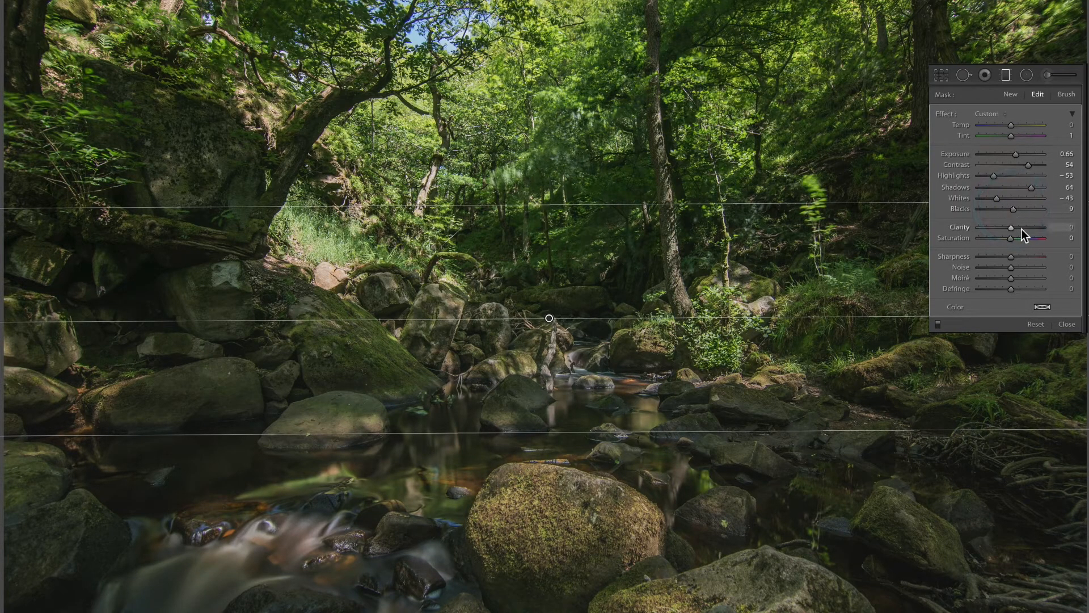
{"action": "left_click", "coordinate": [1023, 228]}
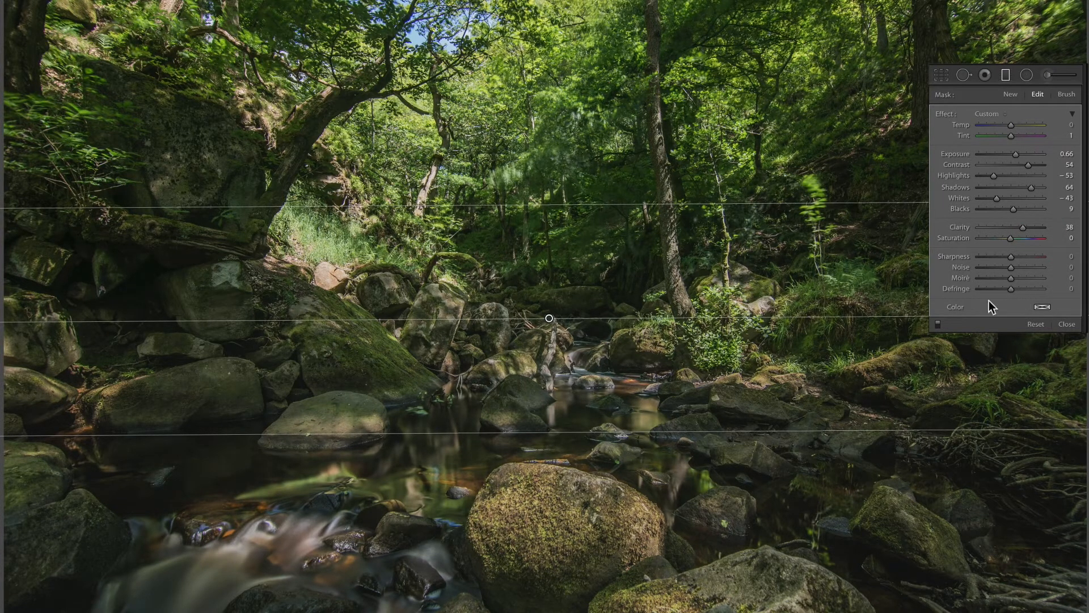
Compare the photo with and without the graduated filter, leaving it enabled, and close the filter tool.
{"action": "left_click", "coordinate": [937, 324]}
{"action": "left_click", "coordinate": [937, 325]}
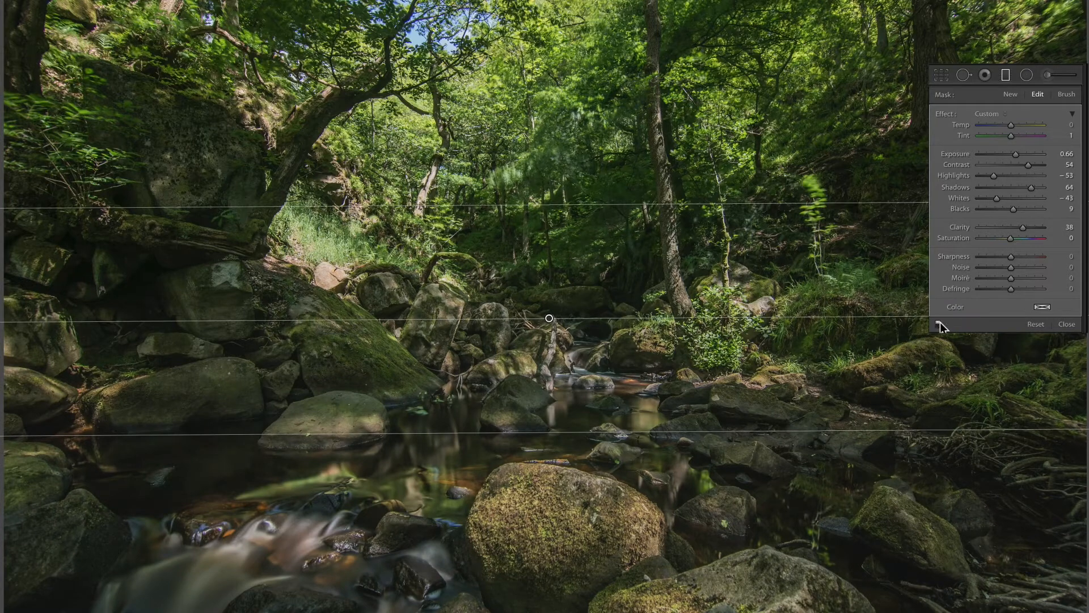
{"action": "left_click", "coordinate": [1066, 324]}
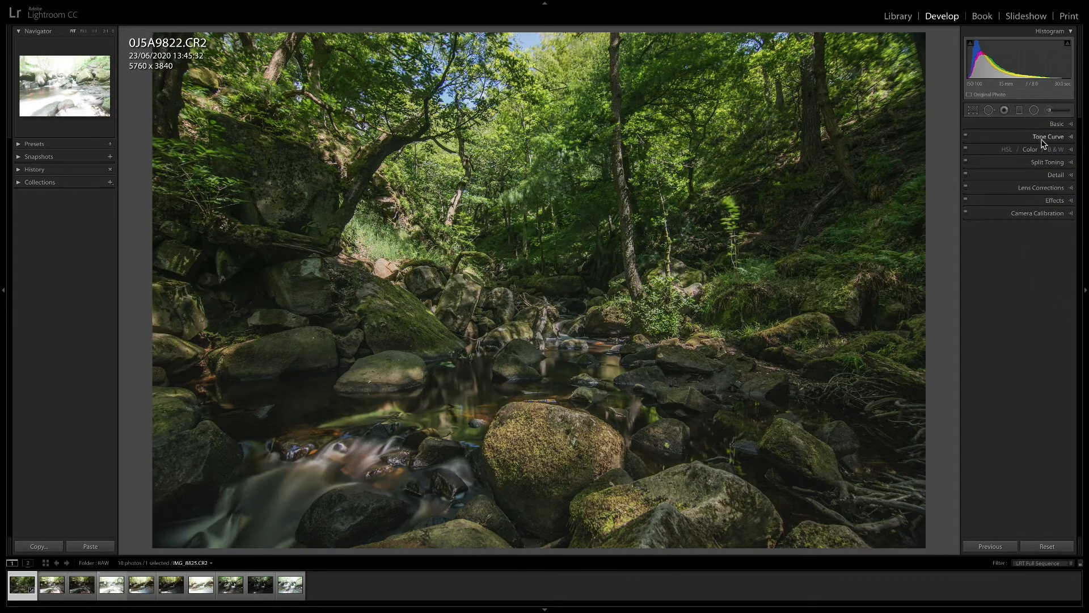
Add three points along the RGB tone curve at the quarter, middle and three-quarter positions and raise its black point slightly.
{"action": "left_click", "coordinate": [1042, 139]}
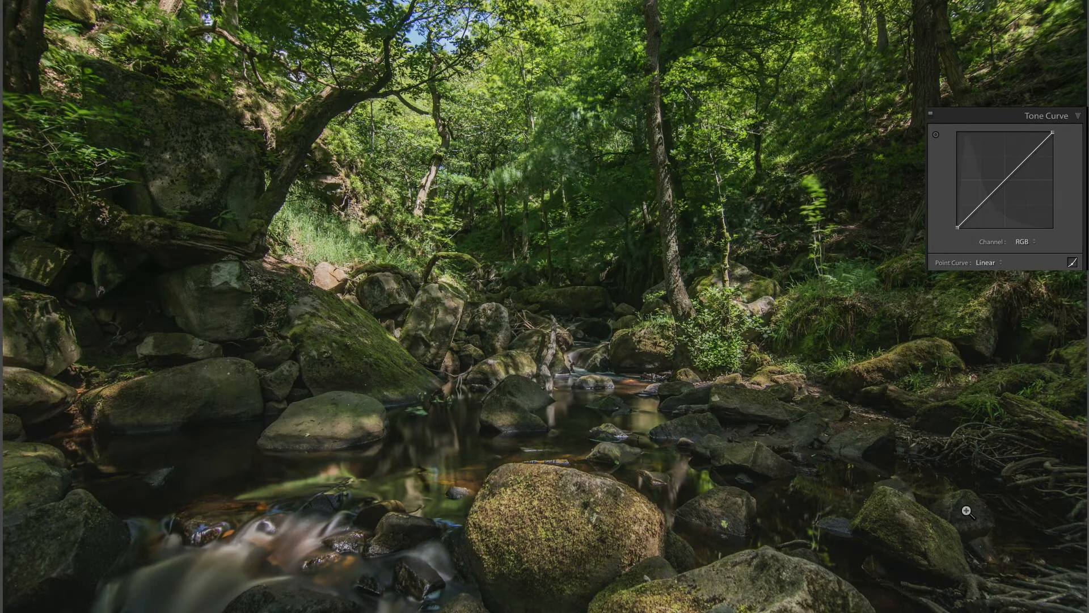
{"action": "left_click", "coordinate": [980, 205]}
{"action": "left_click", "coordinate": [1005, 180]}
{"action": "left_click", "coordinate": [1029, 155]}
{"action": "left_click_drag", "start_coordinate": [957, 228], "coordinate": [958, 218]}
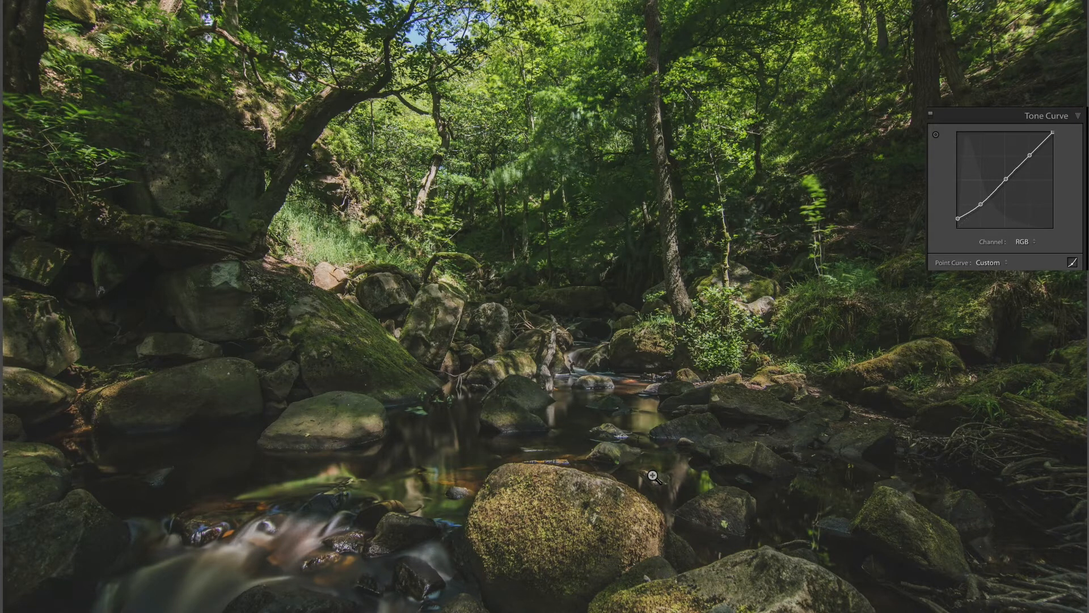
Compare the photo with and without the tone curve adjustment, leaving it enabled.
{"action": "left_click", "coordinate": [931, 116]}
{"action": "left_click", "coordinate": [931, 117]}
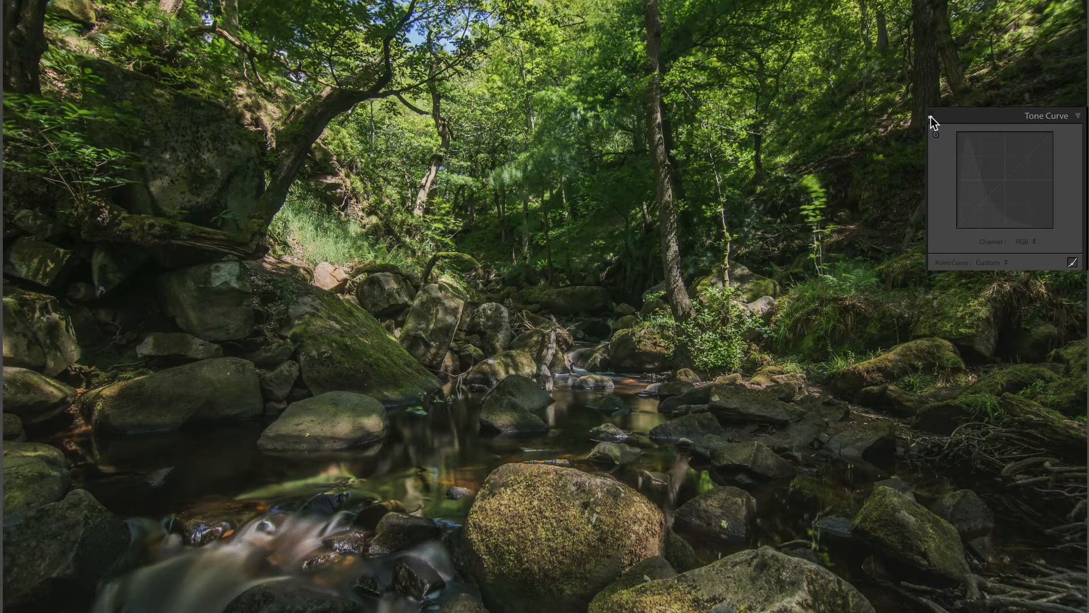
{"action": "left_click", "coordinate": [931, 115]}
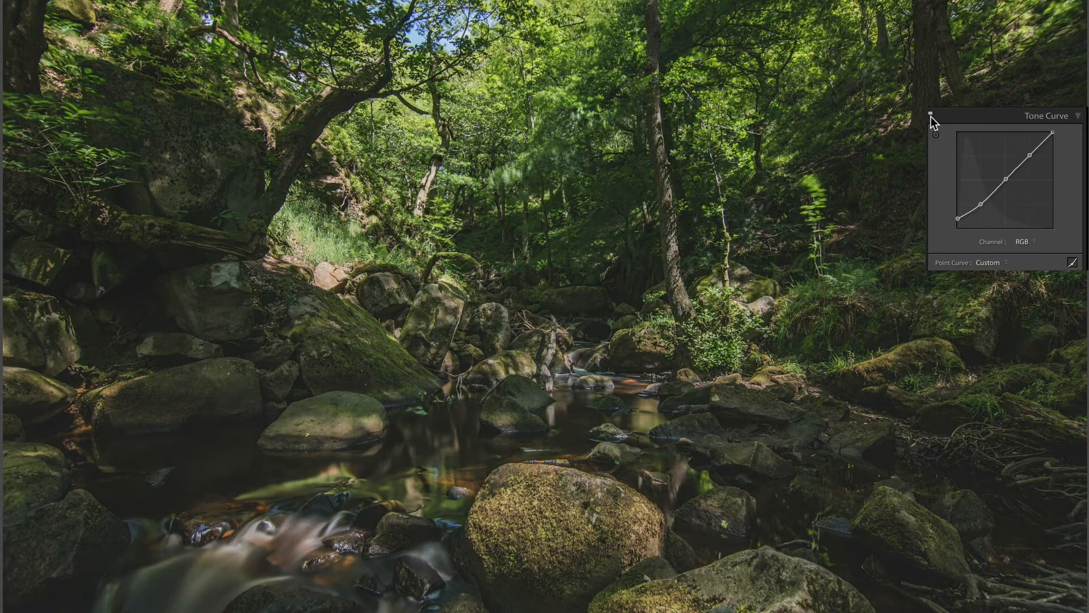
{"action": "left_click", "coordinate": [1066, 115]}
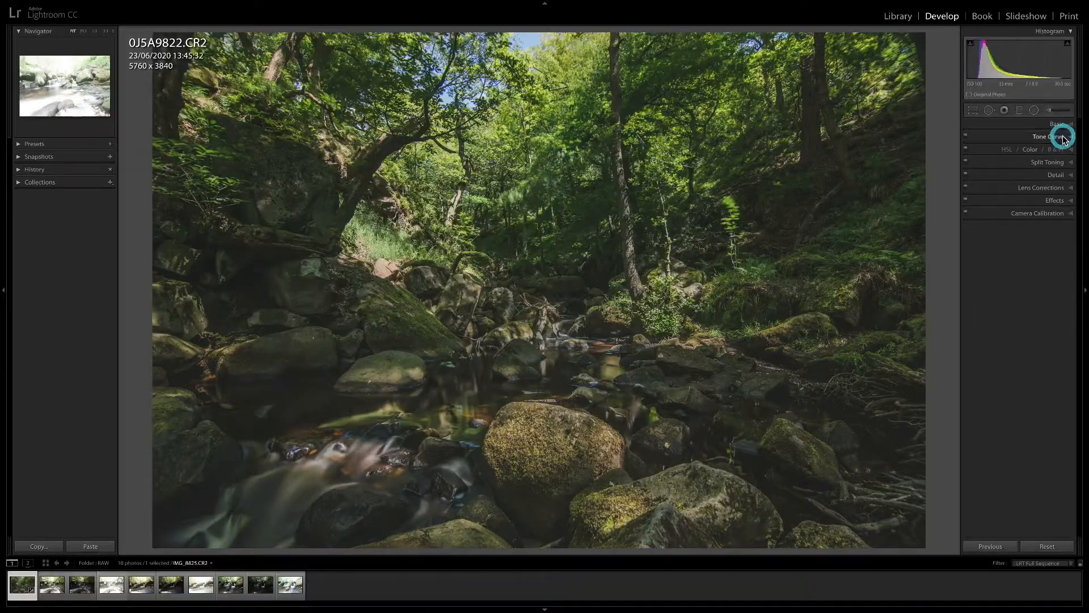
Set the orange color's hue to −8, saturation to −10 and luminance to −11.
{"action": "left_click", "coordinate": [1028, 148]}
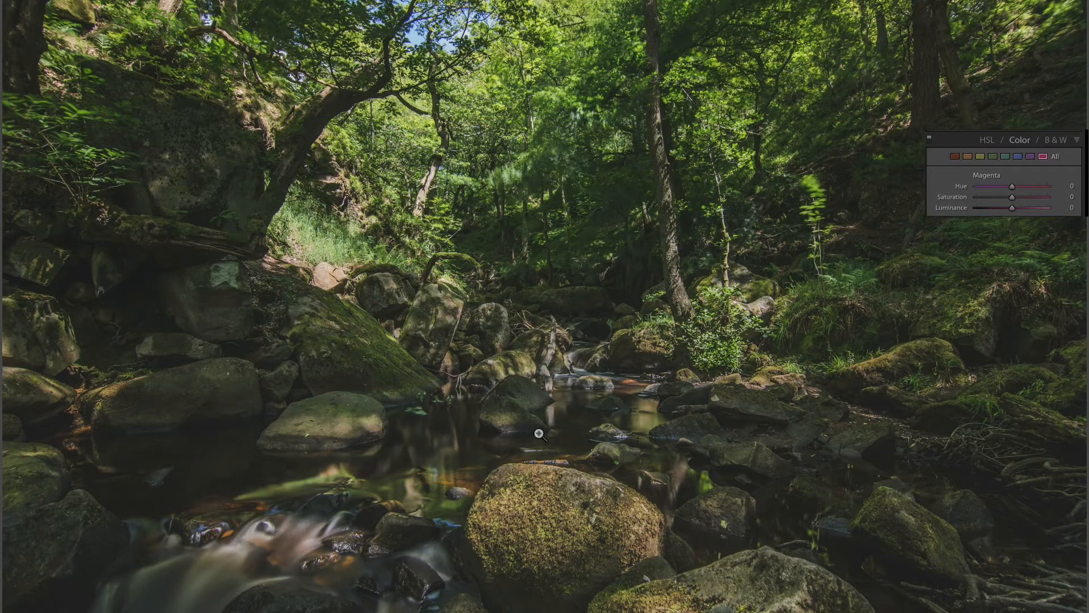
{"action": "left_click", "coordinate": [969, 155]}
{"action": "left_click_drag", "start_coordinate": [1009, 186], "coordinate": [1008, 186]}
{"action": "left_click_drag", "start_coordinate": [1011, 196], "coordinate": [1006, 196]}
{"action": "left_click_drag", "start_coordinate": [1005, 195], "coordinate": [1007, 195]}
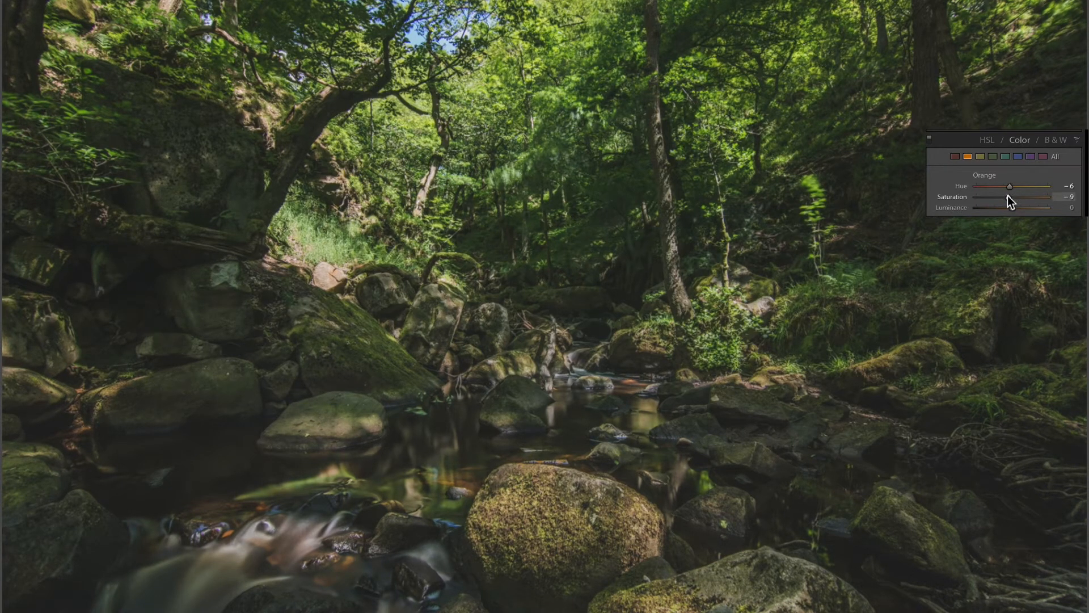
{"action": "left_click_drag", "start_coordinate": [1007, 195], "coordinate": [1008, 207]}
{"action": "left_click_drag", "start_coordinate": [1008, 186], "coordinate": [1008, 186]}
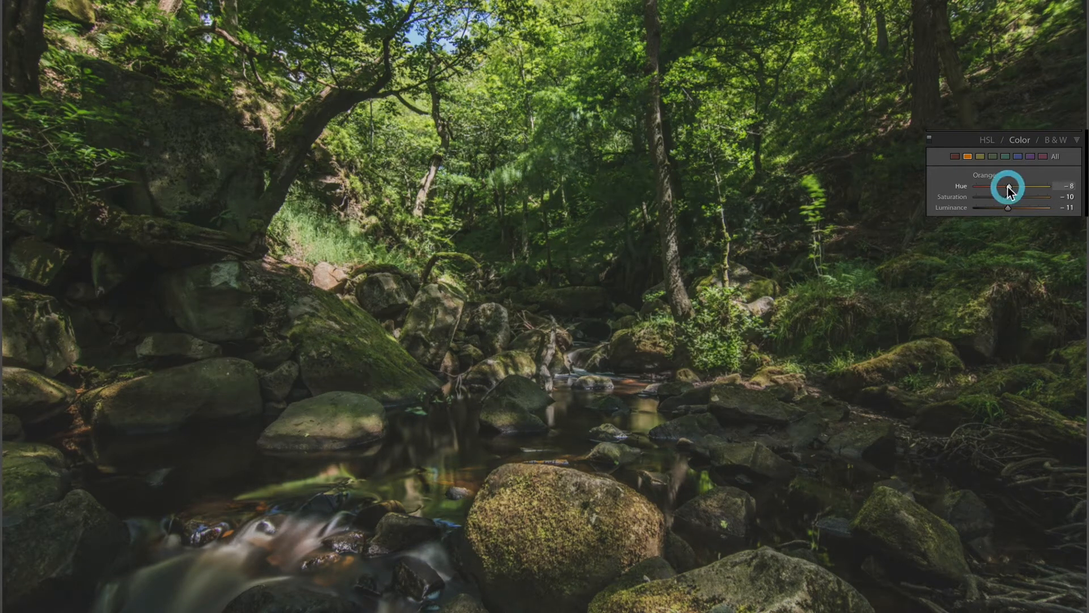
Shift the yellow color's hue to −75.
{"action": "left_click", "coordinate": [981, 157]}
{"action": "left_click_drag", "start_coordinate": [1010, 186], "coordinate": [995, 186]}
{"action": "left_click_drag", "start_coordinate": [986, 186], "coordinate": [985, 186]}
{"action": "left_click", "coordinate": [982, 186]}
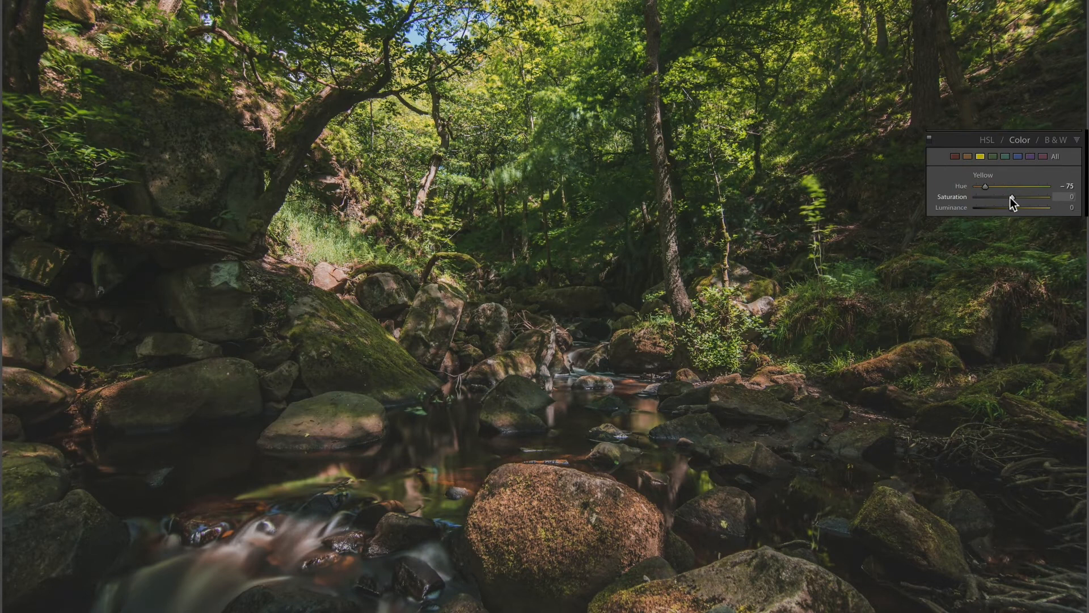
Raise the yellow color's saturation and slightly increase its luminance.
{"action": "left_click_drag", "start_coordinate": [1018, 202], "coordinate": [1022, 203]}
{"action": "left_click_drag", "start_coordinate": [1013, 208], "coordinate": [1015, 211]}
Set the green color's hue to +49 and its saturation to −48.
{"action": "left_click", "coordinate": [994, 156]}
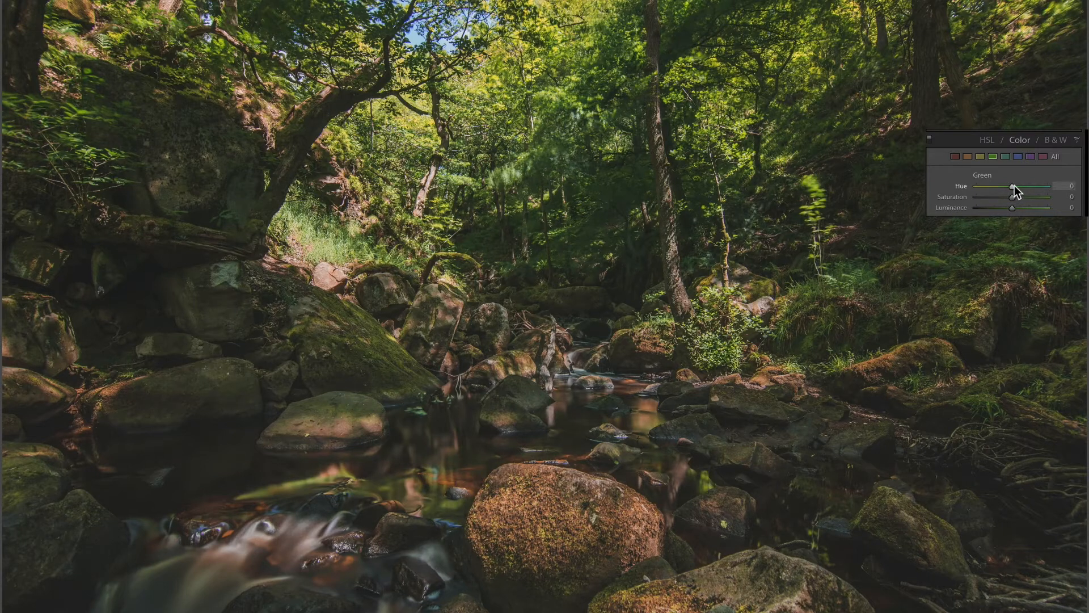
{"action": "left_click_drag", "start_coordinate": [1015, 186], "coordinate": [1029, 187]}
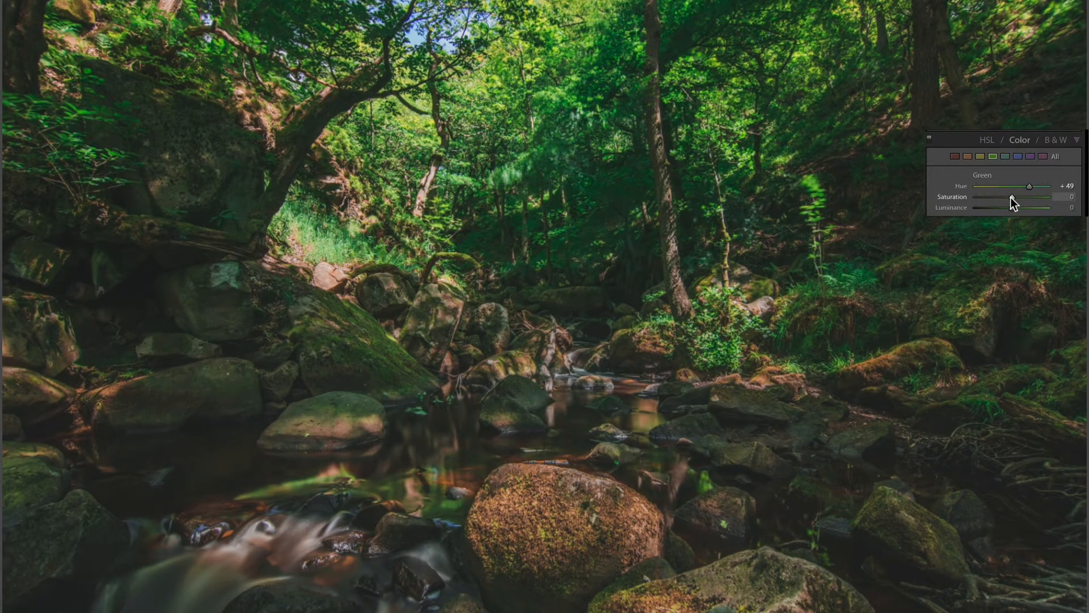
{"action": "left_click_drag", "start_coordinate": [1009, 198], "coordinate": [1002, 198]}
{"action": "left_click_drag", "start_coordinate": [992, 197], "coordinate": [993, 198]}
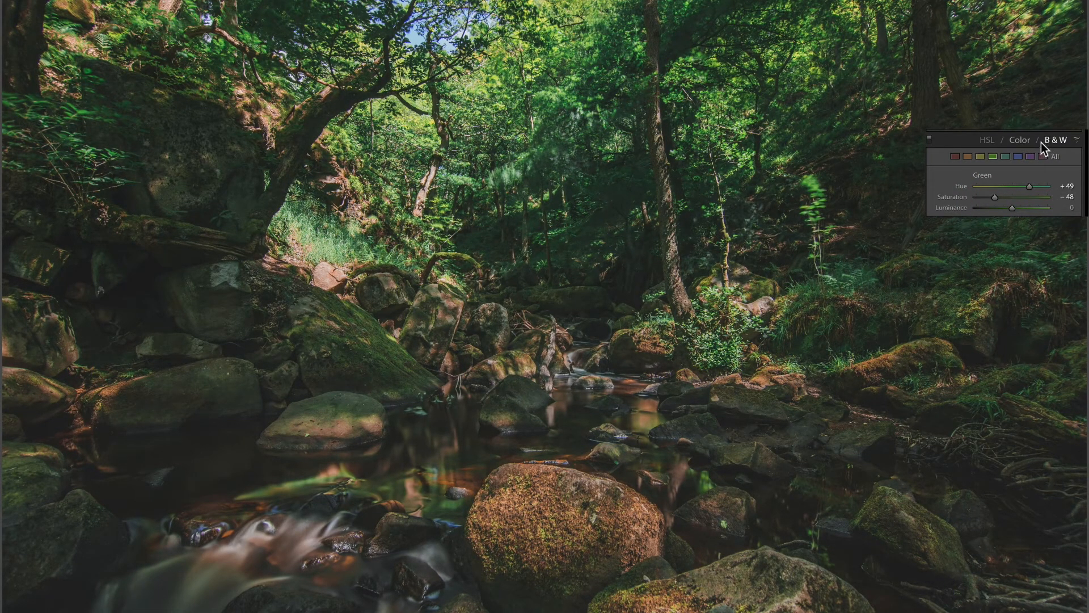
Reduce the blue color's saturation to −42.
{"action": "left_click", "coordinate": [1016, 155]}
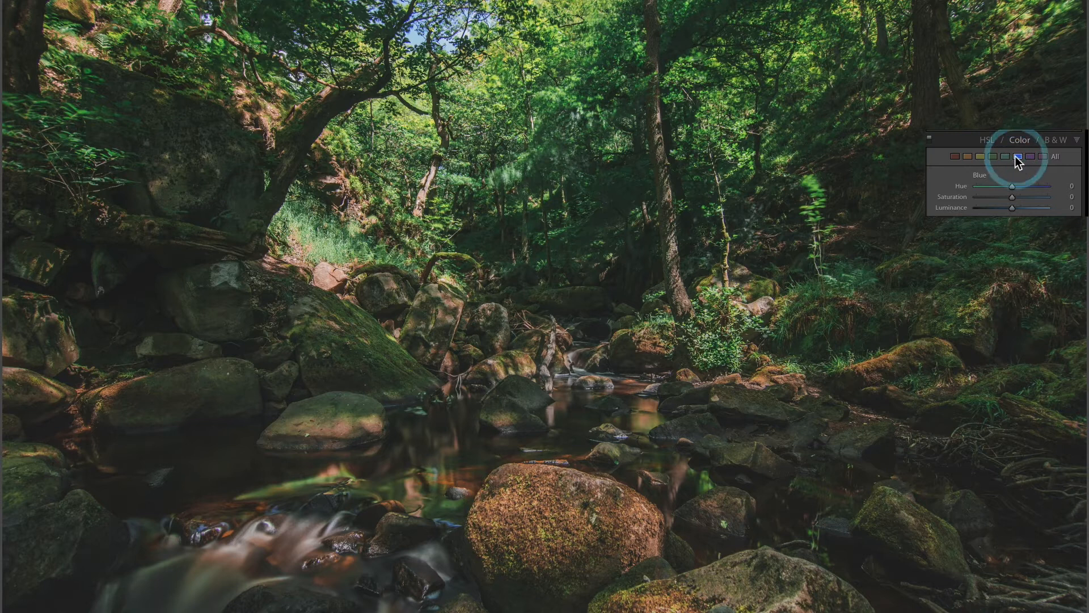
{"action": "left_click", "coordinate": [996, 196]}
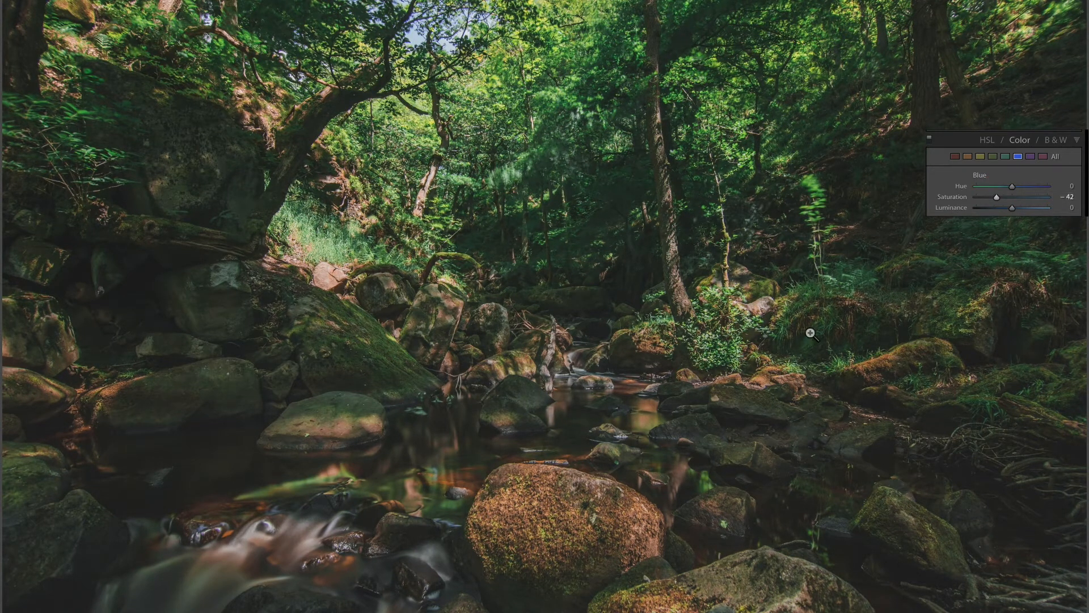
Compare the photo with and without the color adjustments, leaving them enabled.
{"action": "left_click", "coordinate": [929, 138]}
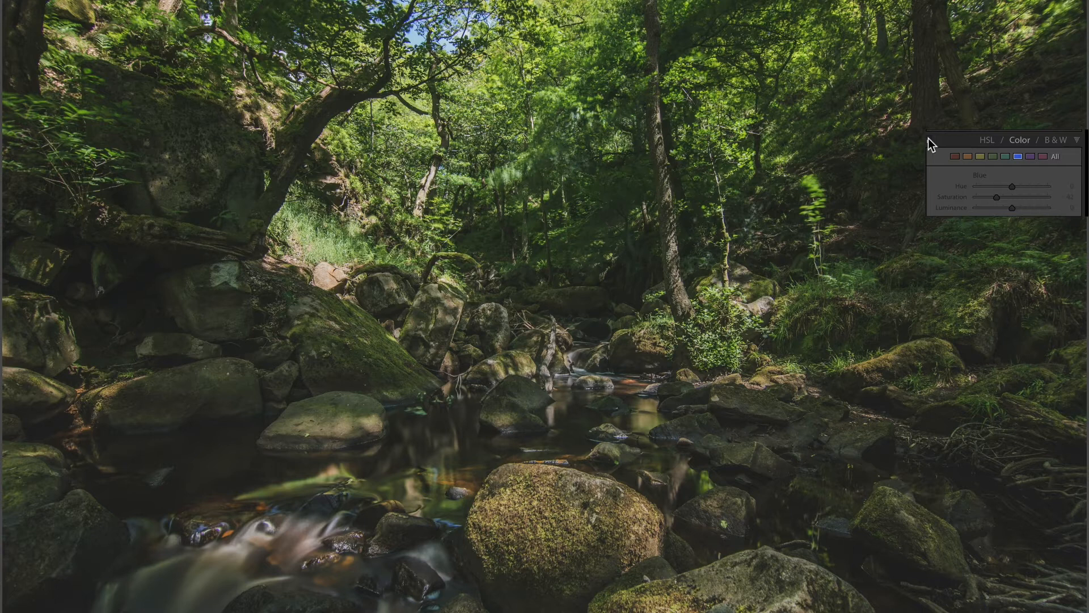
{"action": "left_click", "coordinate": [928, 138]}
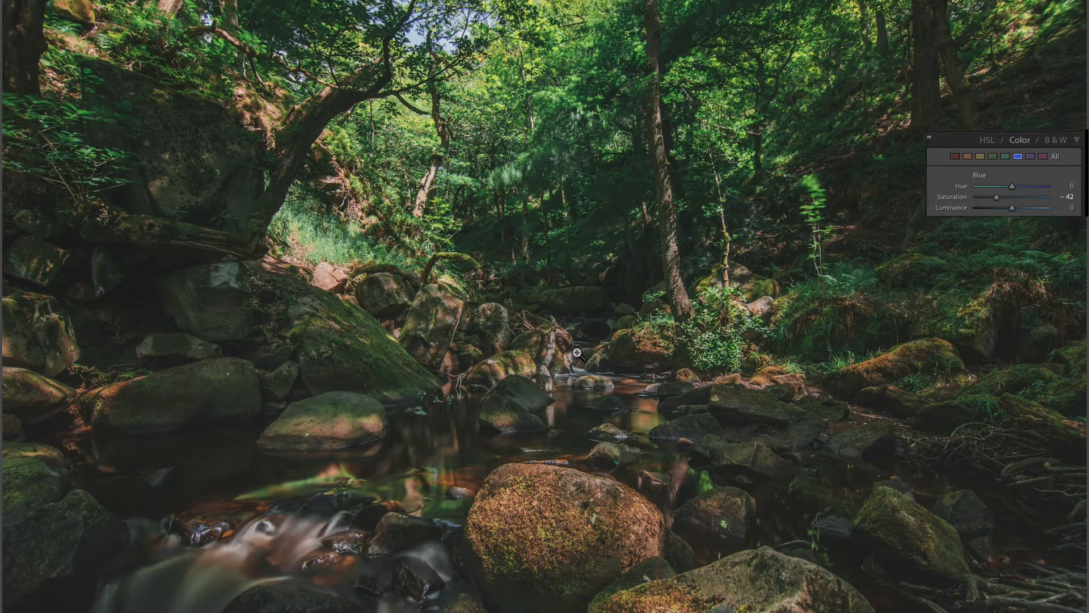
{"action": "left_click", "coordinate": [1076, 141]}
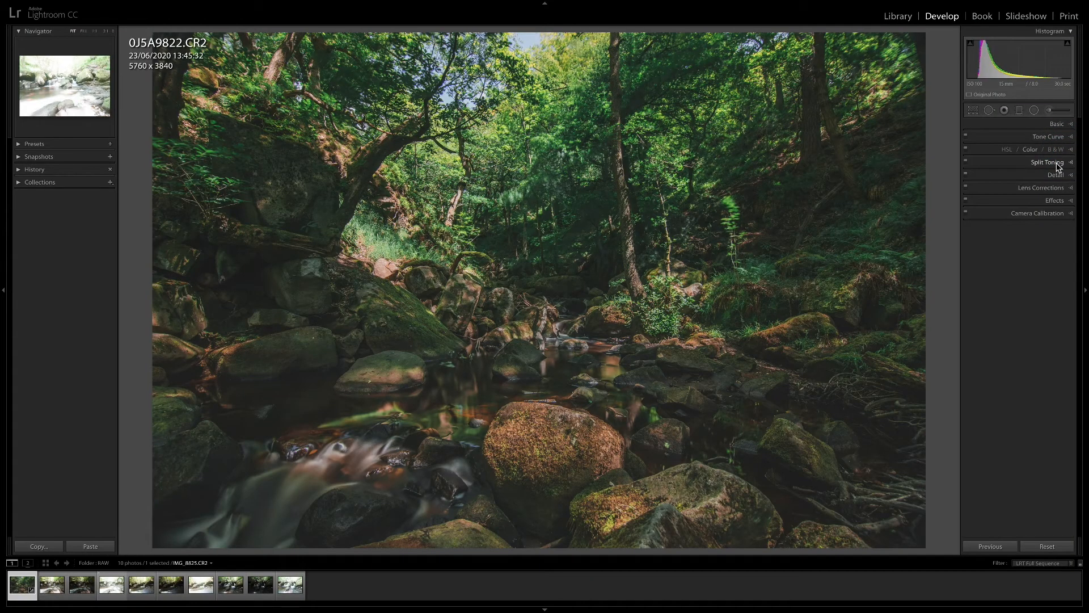
Split-tone the highlights with hue 41 and saturation 10.
{"action": "left_click", "coordinate": [1059, 164]}
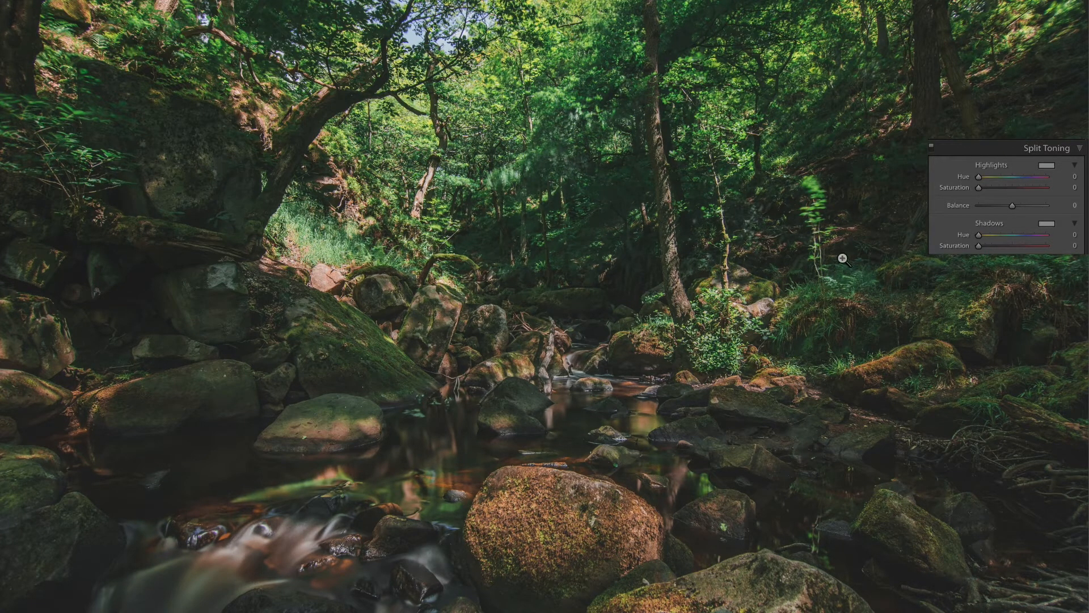
{"action": "left_click_drag", "start_coordinate": [979, 178], "coordinate": [982, 176]}
{"action": "key", "text": "Up"}
{"action": "left_click", "coordinate": [985, 189]}
Split-tone the shadows with hue 227 and saturation 9.
{"action": "left_click", "coordinate": [1019, 236]}
{"action": "left_click_drag", "start_coordinate": [1021, 236], "coordinate": [1022, 236]}
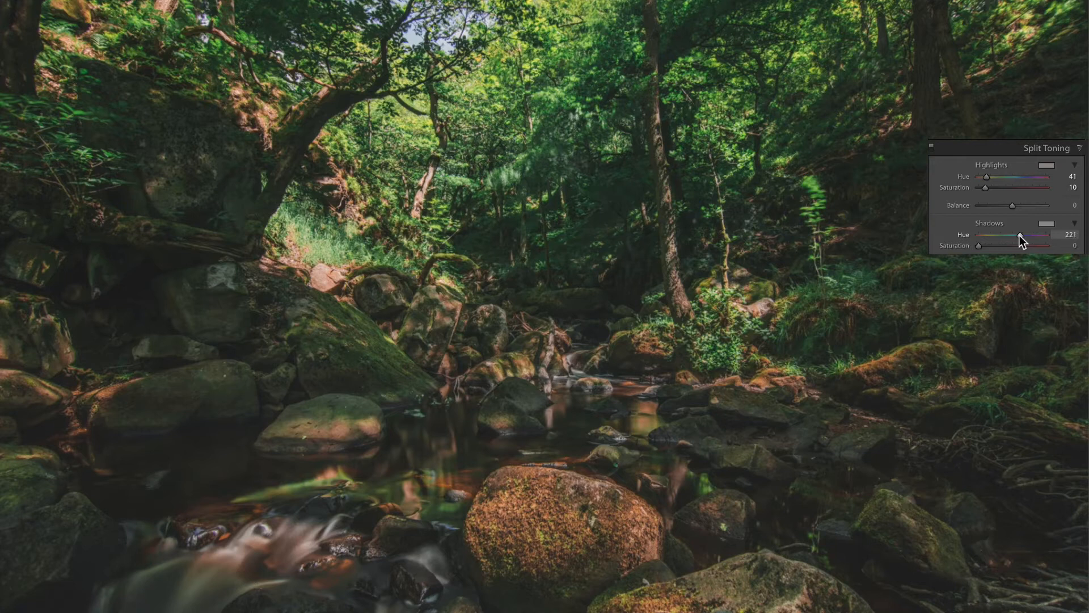
{"action": "left_click_drag", "start_coordinate": [1020, 235], "coordinate": [984, 247]}
Compare the photo with and without split toning, leaving it enabled.
{"action": "left_click", "coordinate": [931, 148]}
{"action": "left_click", "coordinate": [931, 148]}
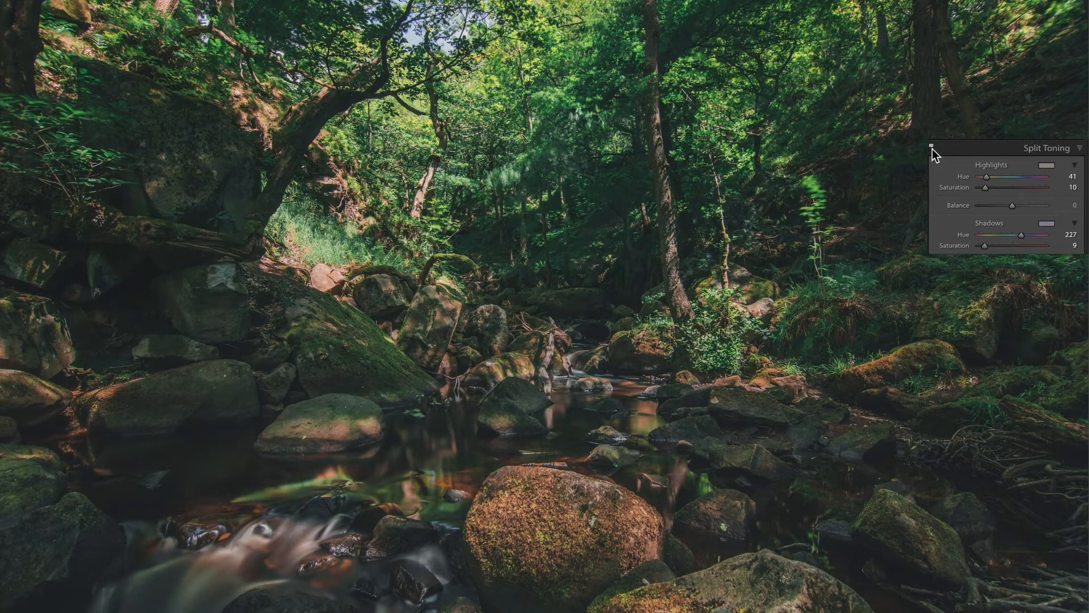
{"action": "left_click", "coordinate": [1071, 149]}
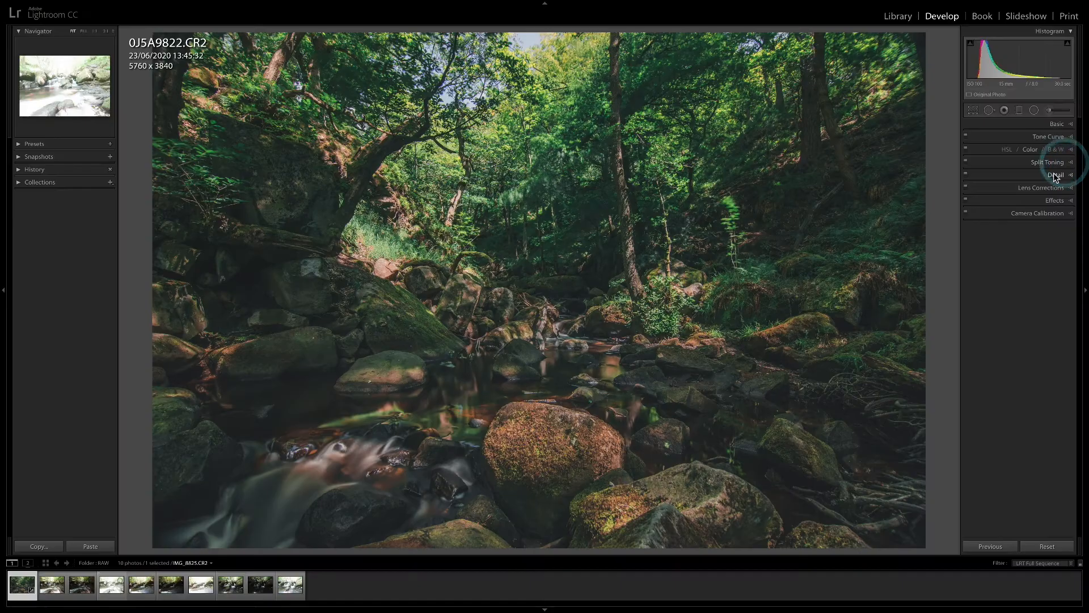
Sharpen the photo with amount 96, radius 1.2 and masking 18, judging the effect on the mossy rocks.
{"action": "left_click", "coordinate": [1056, 176]}
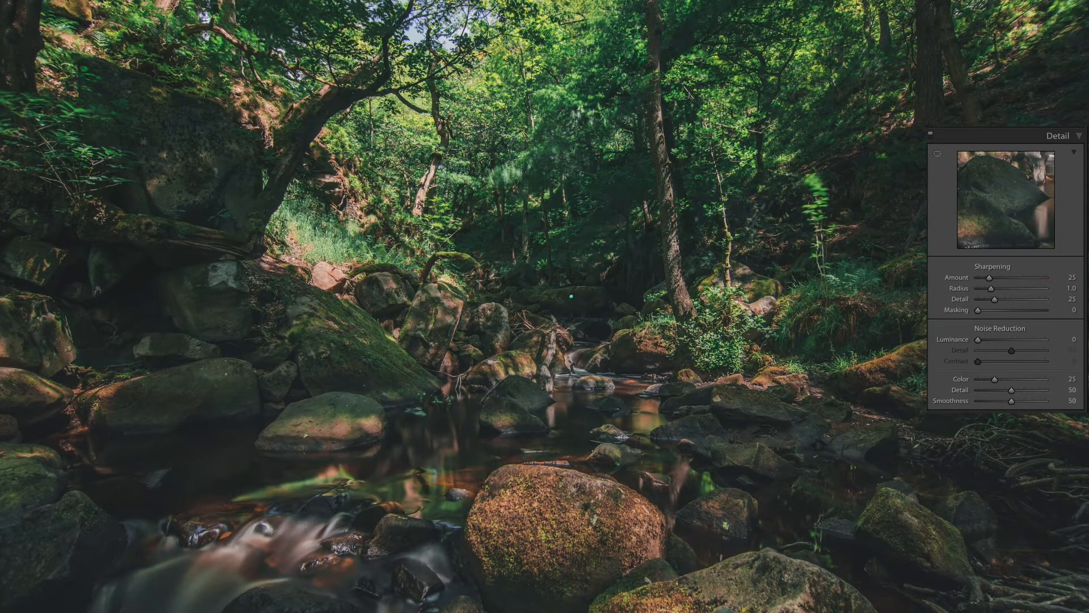
{"action": "key", "text": "z"}
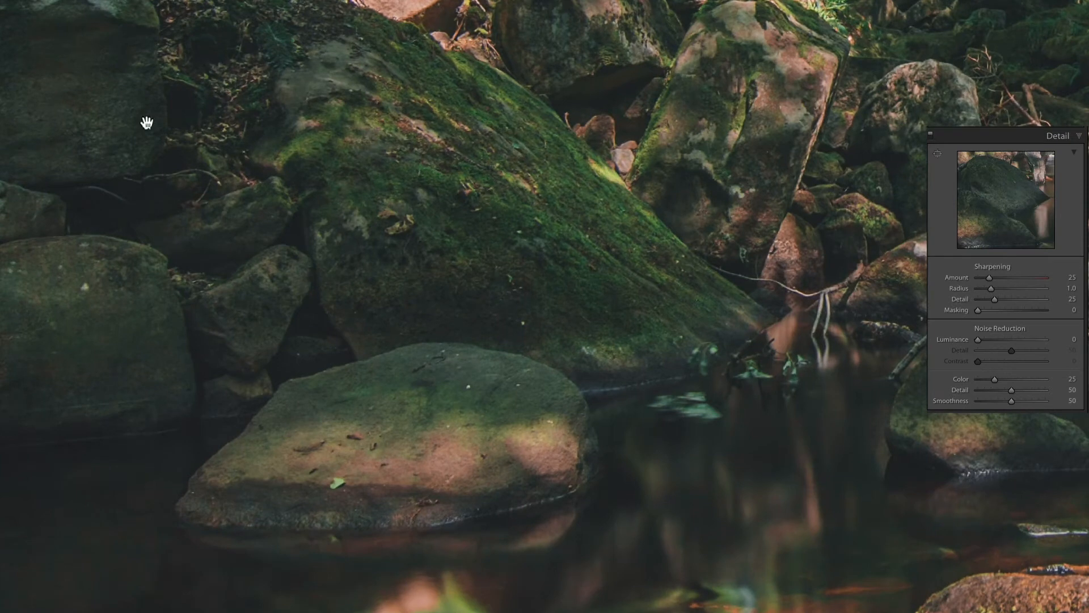
{"action": "left_click_drag", "start_coordinate": [471, 214], "coordinate": [463, 266]}
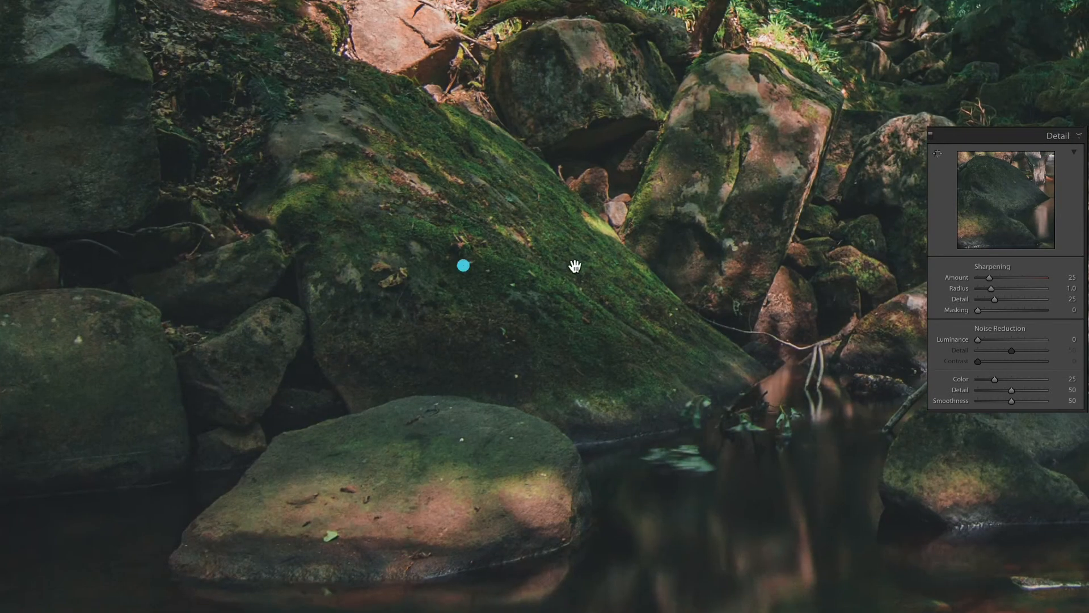
{"action": "left_click", "coordinate": [1025, 277]}
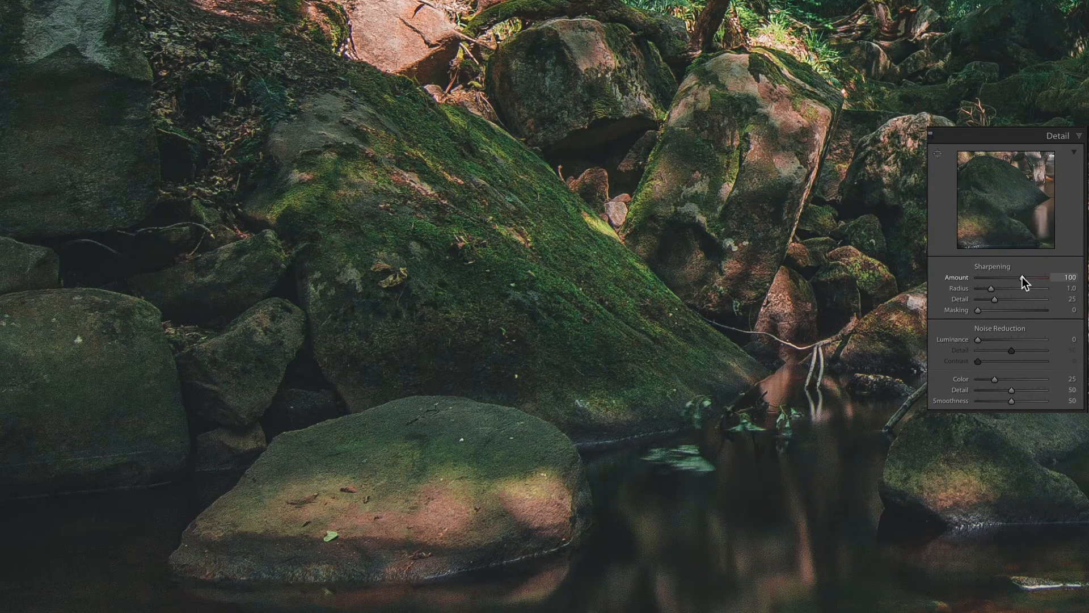
{"action": "left_click", "coordinate": [1022, 276]}
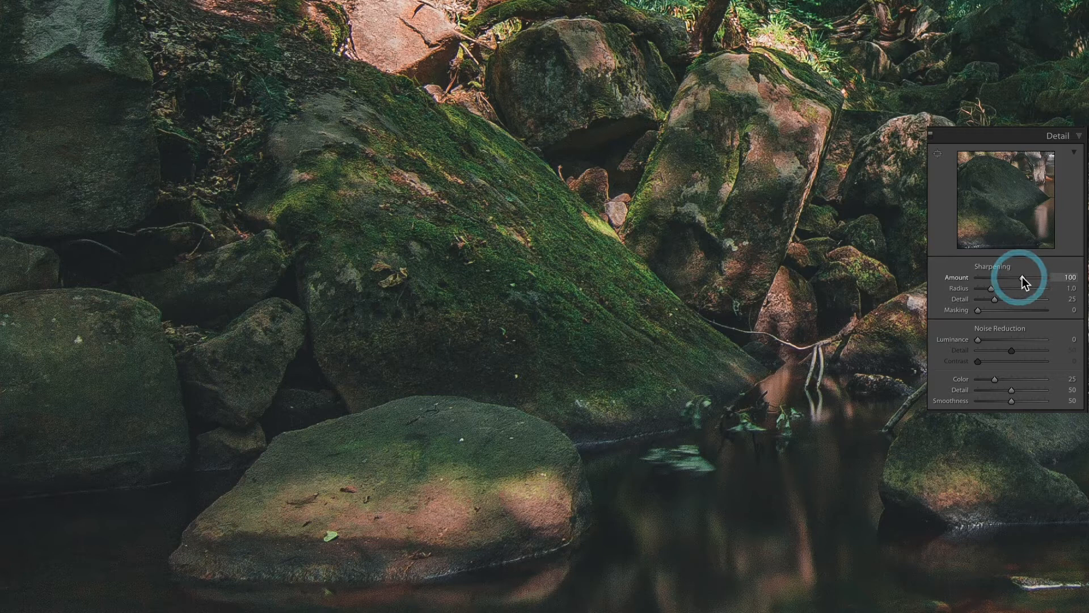
{"action": "left_click_drag", "start_coordinate": [1008, 277], "coordinate": [1021, 277]}
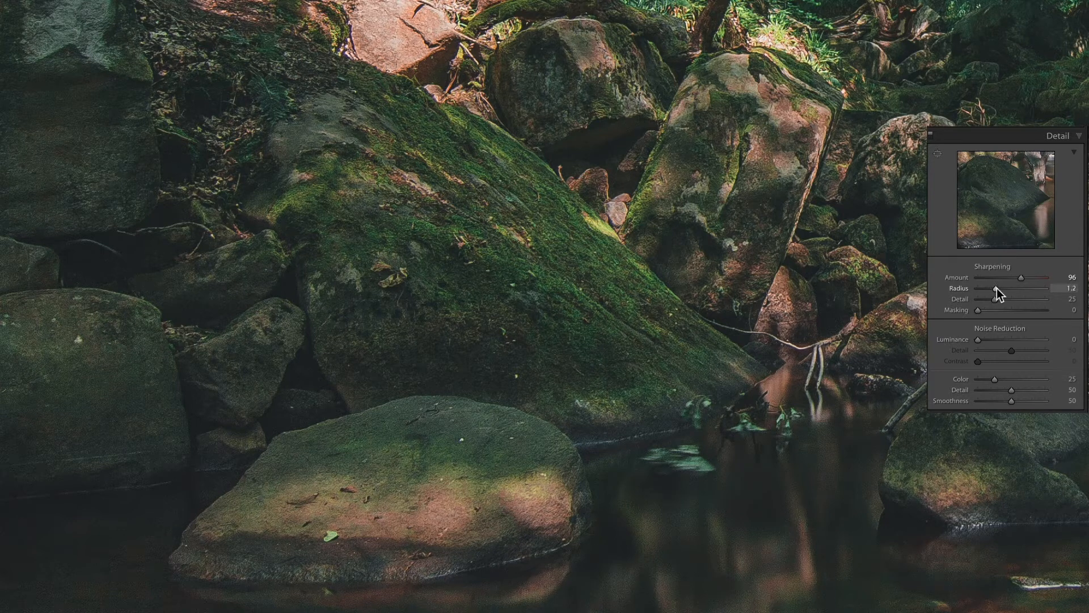
{"action": "left_click", "coordinate": [996, 288]}
{"action": "left_click_drag", "start_coordinate": [978, 311], "coordinate": [1040, 311]}
{"action": "left_click", "coordinate": [989, 310]}
Set the luminance noise reduction to 40 and its contrast to 51.
{"action": "left_click", "coordinate": [994, 338]}
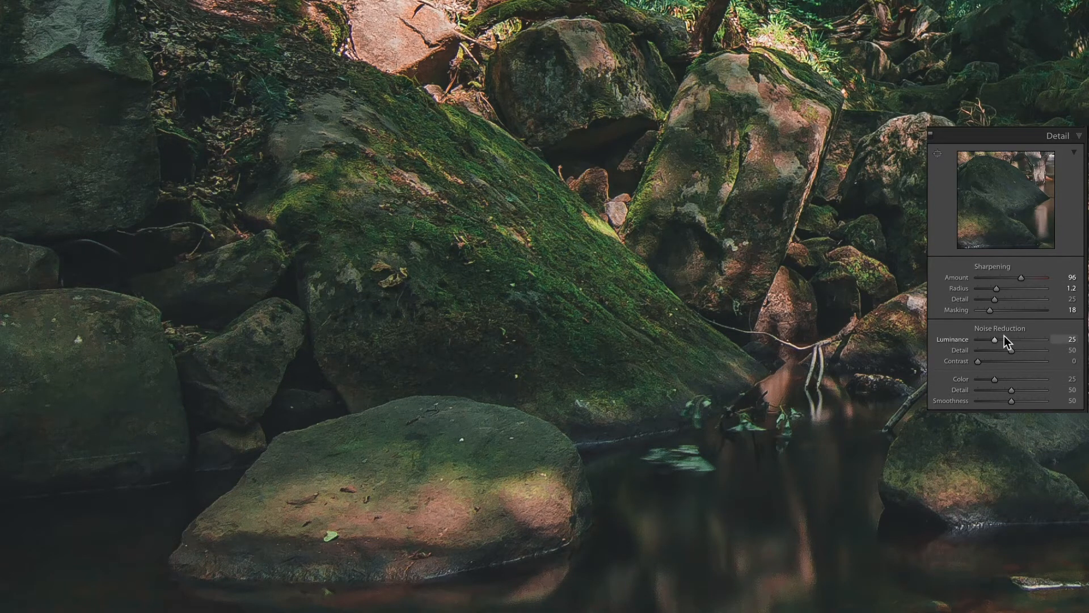
{"action": "left_click_drag", "start_coordinate": [1003, 340], "coordinate": [995, 359]}
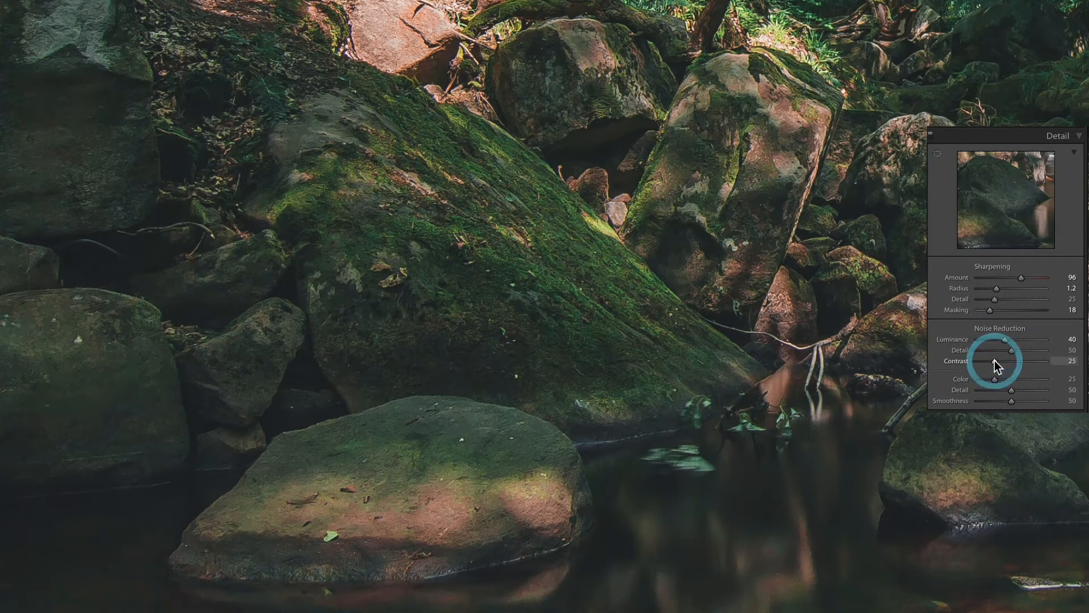
{"action": "left_click_drag", "start_coordinate": [1002, 361], "coordinate": [1012, 361]}
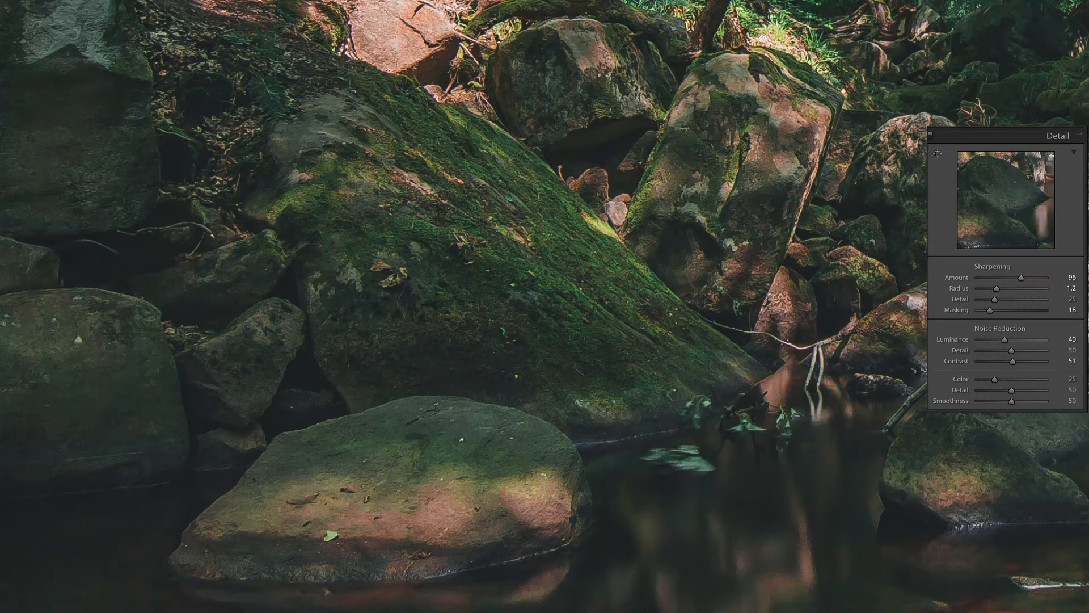
Compare the rocks with and without sharpening and noise reduction, leaving both enabled, and return to the full photo.
{"action": "left_click", "coordinate": [930, 134]}
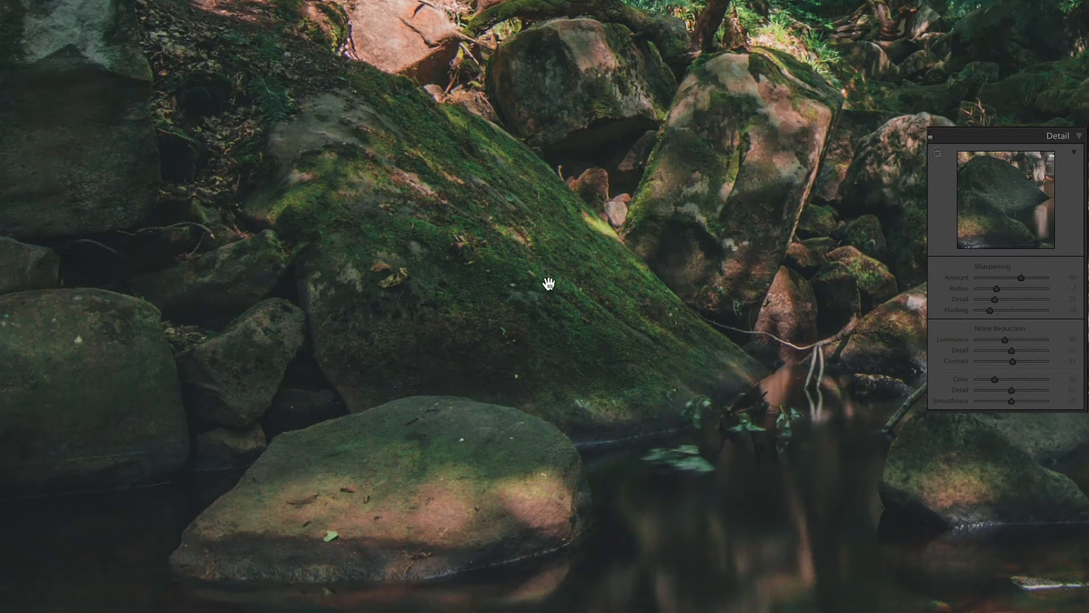
{"action": "left_click", "coordinate": [930, 134]}
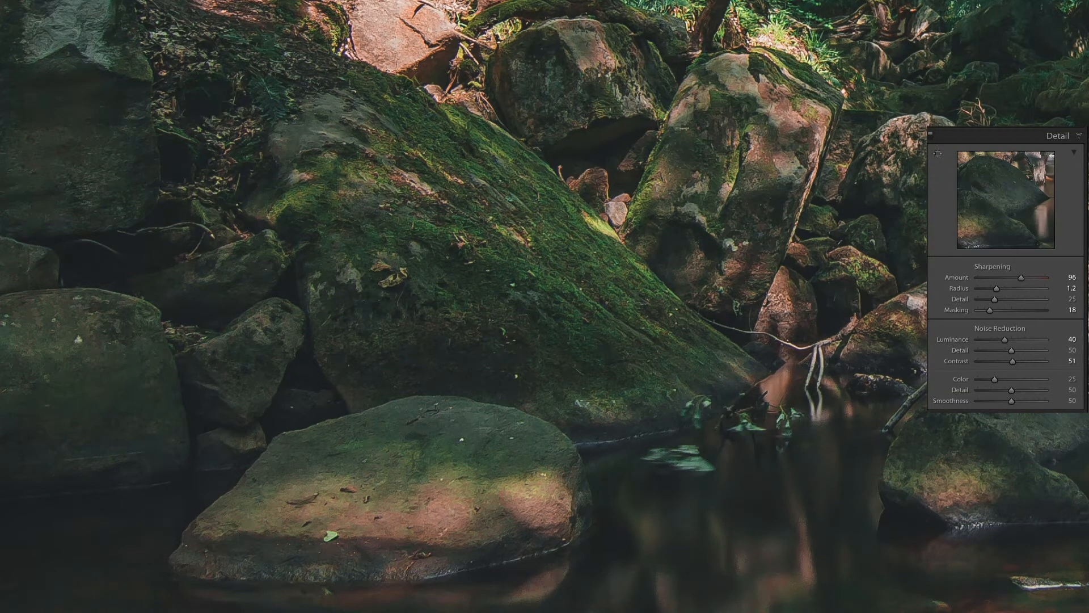
{"action": "left_click", "coordinate": [633, 291]}
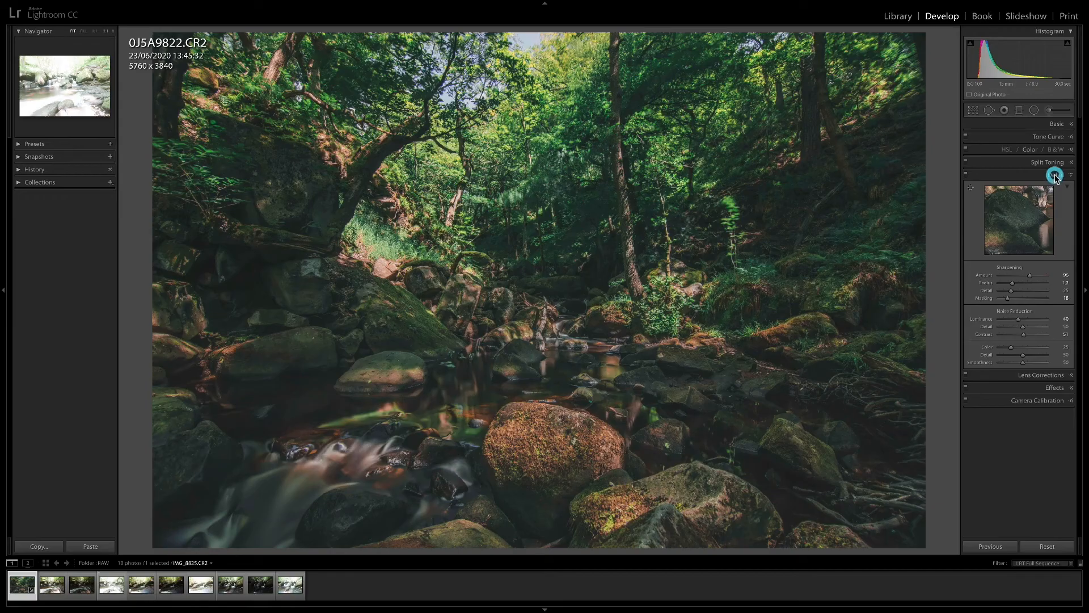
{"action": "left_click", "coordinate": [1056, 136]}
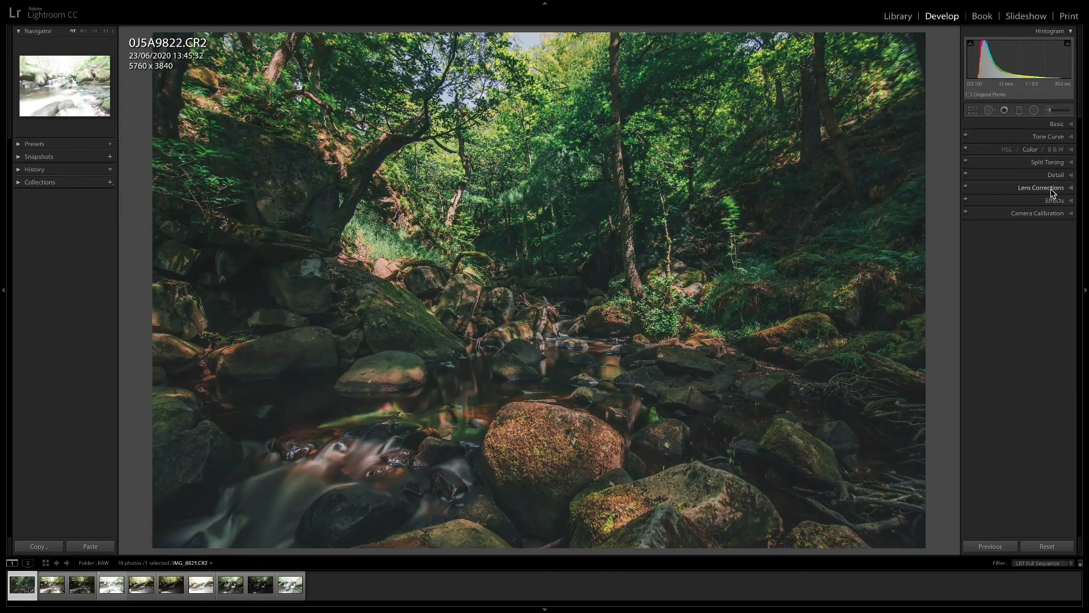
Enable lens profile corrections and the removal of chromatic aberration.
{"action": "left_click", "coordinate": [1051, 189]}
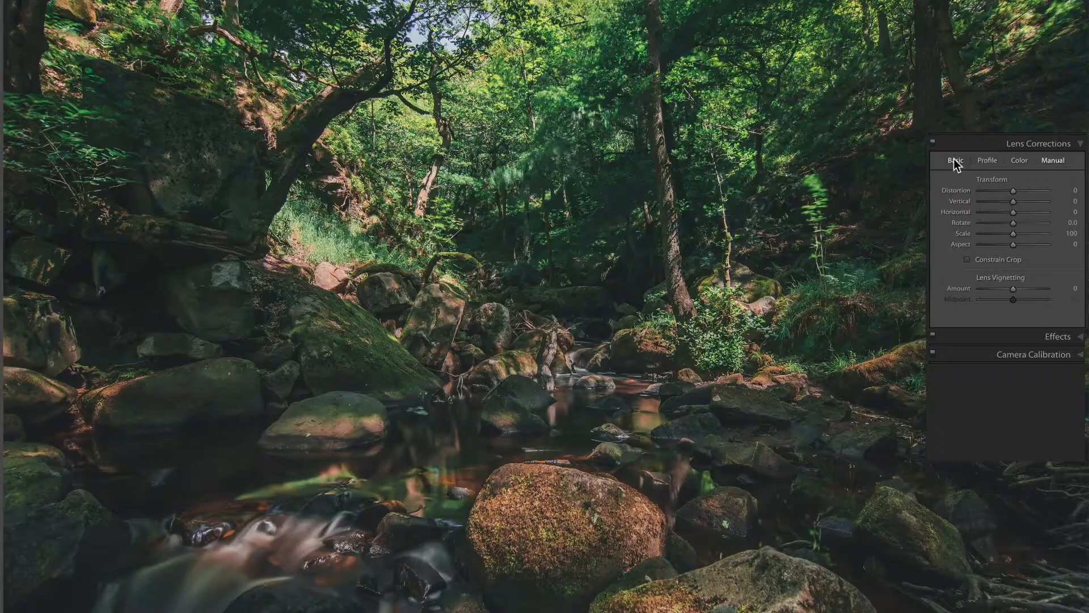
{"action": "left_click", "coordinate": [954, 160]}
{"action": "left_click", "coordinate": [961, 189]}
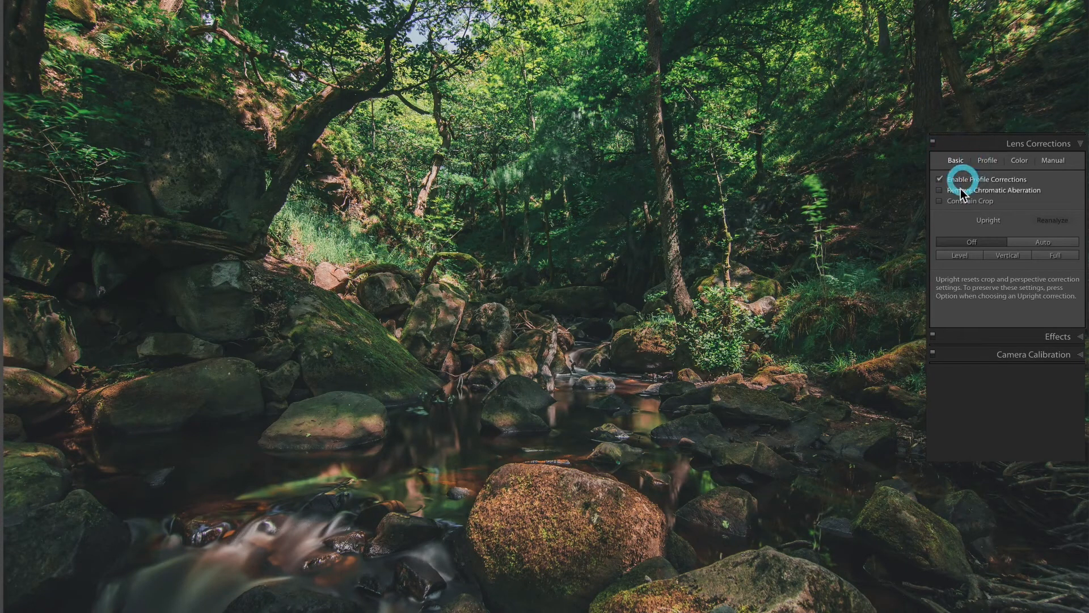
Choose Tokina as the lens make for the profile correction.
{"action": "left_click", "coordinate": [988, 159]}
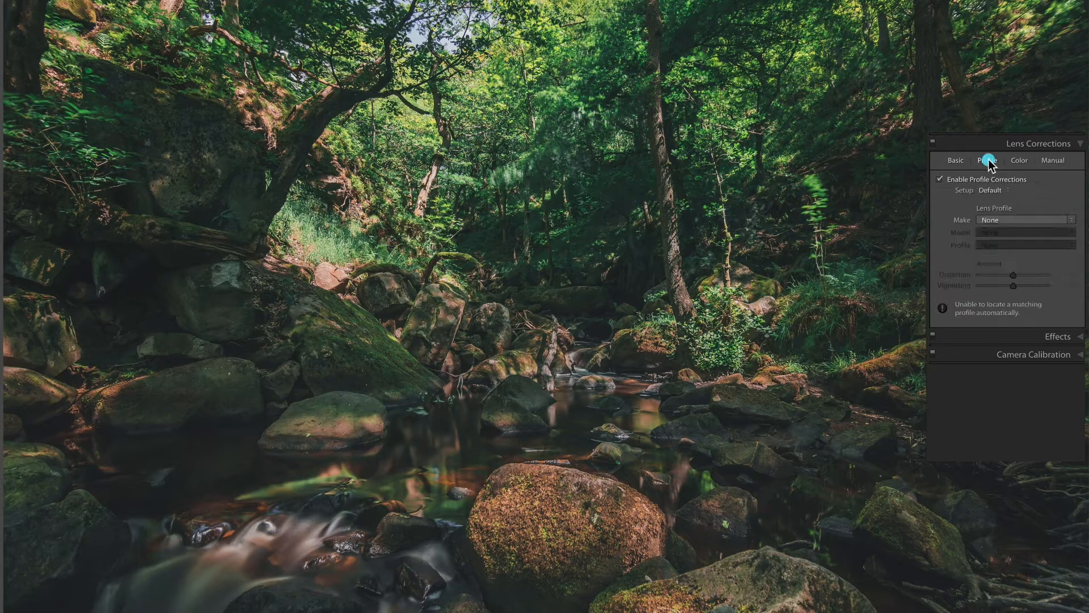
{"action": "left_click", "coordinate": [991, 220]}
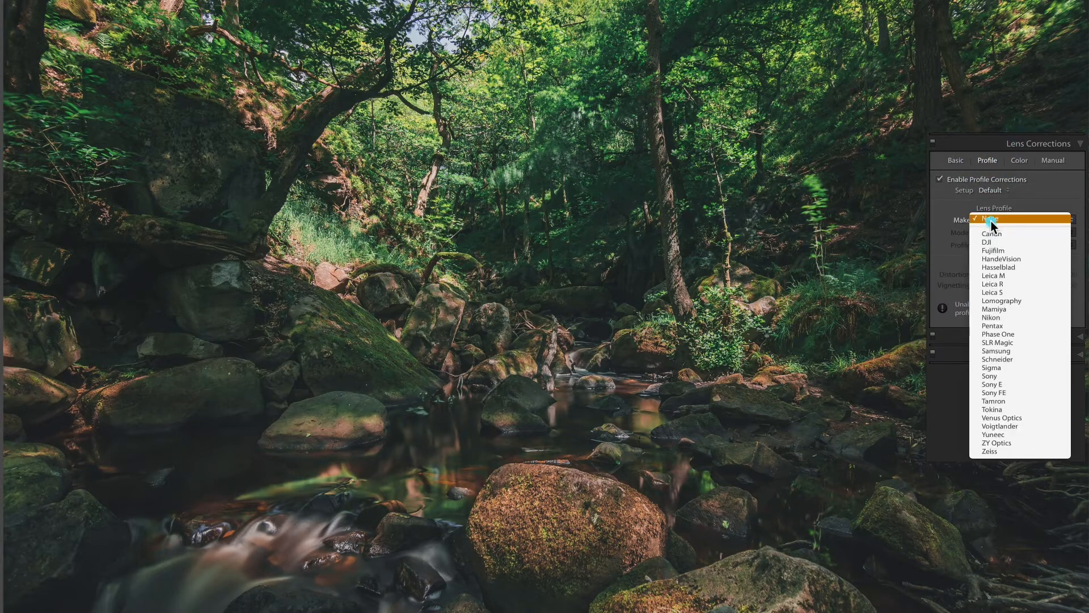
{"action": "left_click", "coordinate": [1000, 409]}
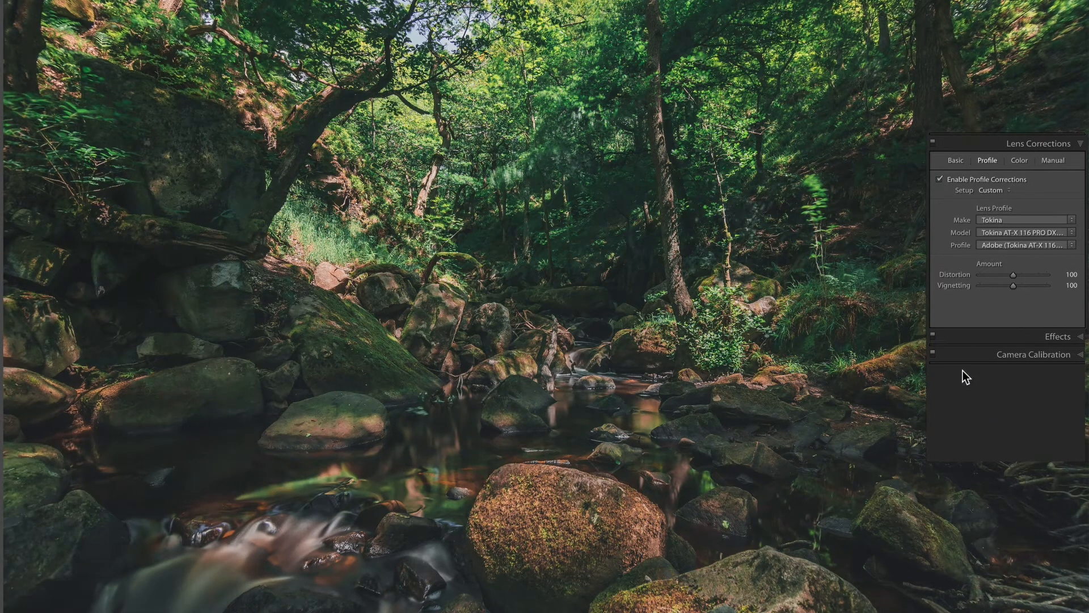
Check the defringe settings and the manual transform and vignetting settings of the lens corrections.
{"action": "left_click", "coordinate": [1019, 161]}
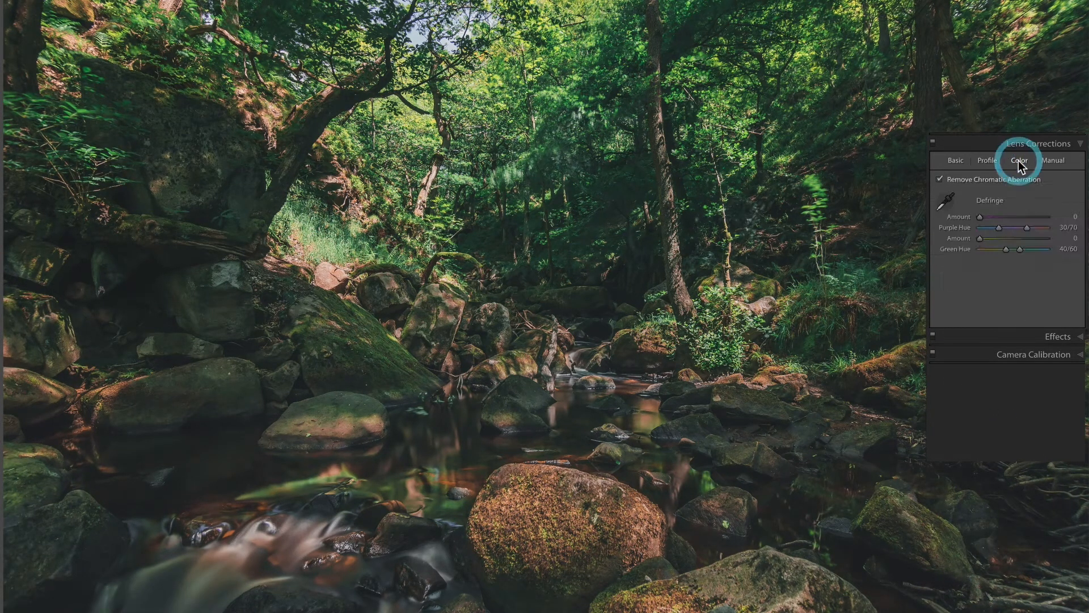
{"action": "left_click", "coordinate": [1056, 158]}
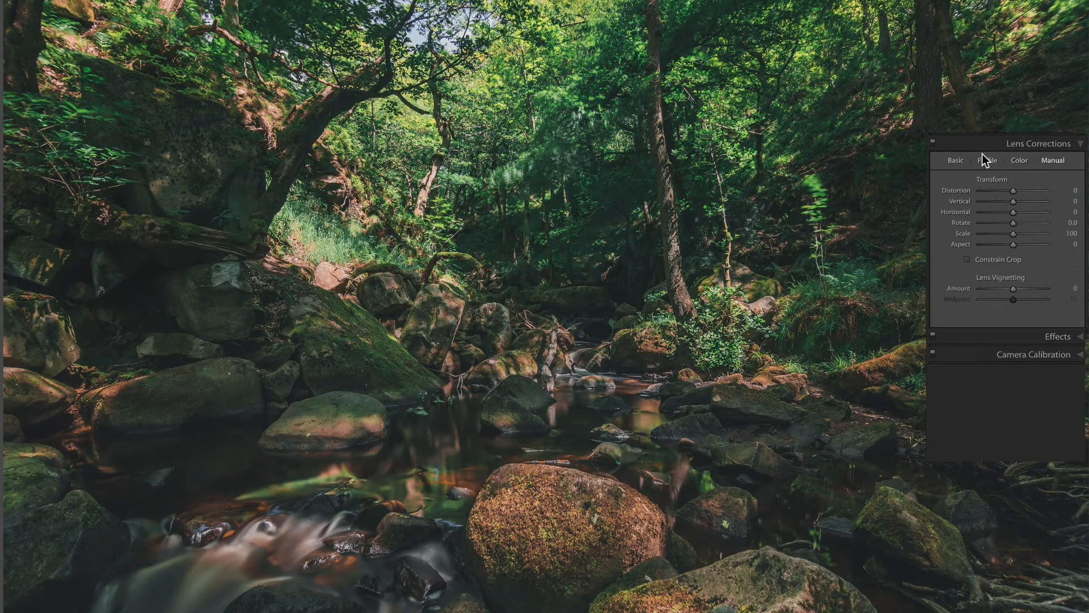
{"action": "left_click", "coordinate": [1059, 144]}
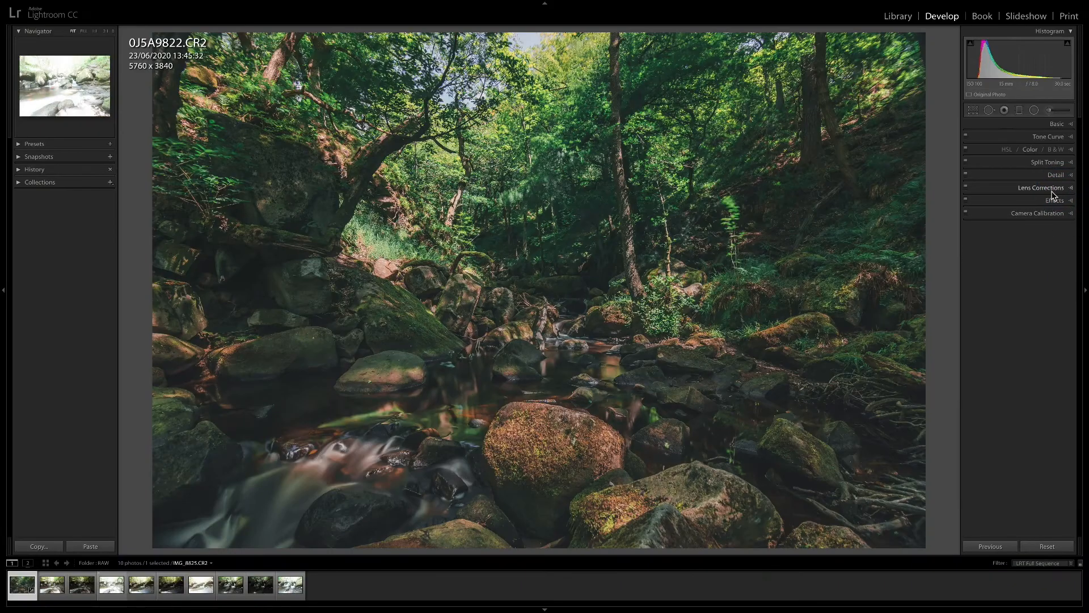
Darken the photo's edges with a post-crop vignetting amount of −11.
{"action": "left_click", "coordinate": [1054, 199]}
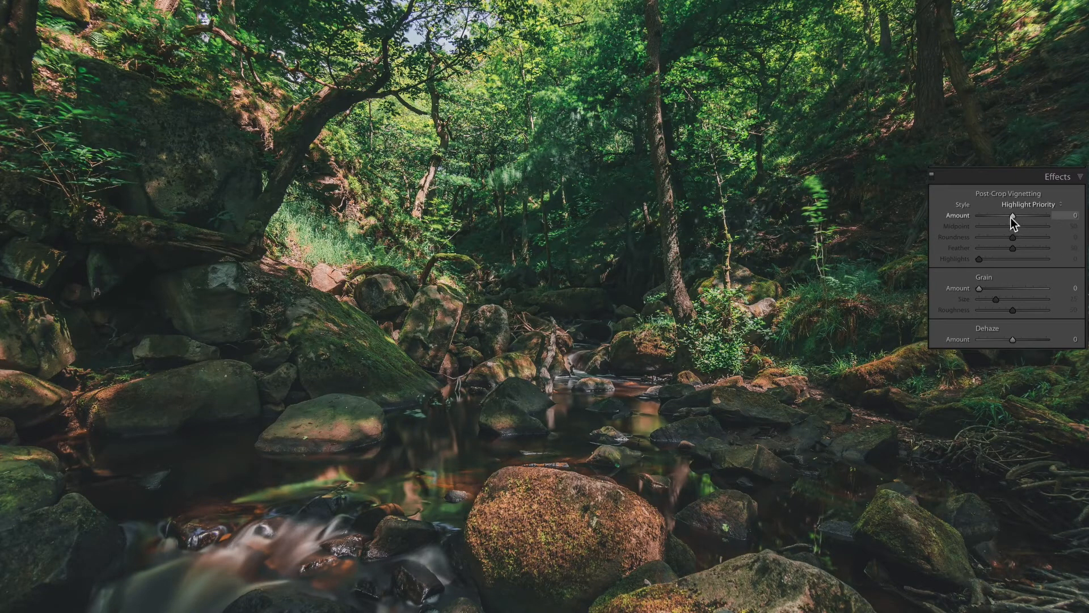
{"action": "left_click_drag", "start_coordinate": [1010, 215], "coordinate": [1007, 216]}
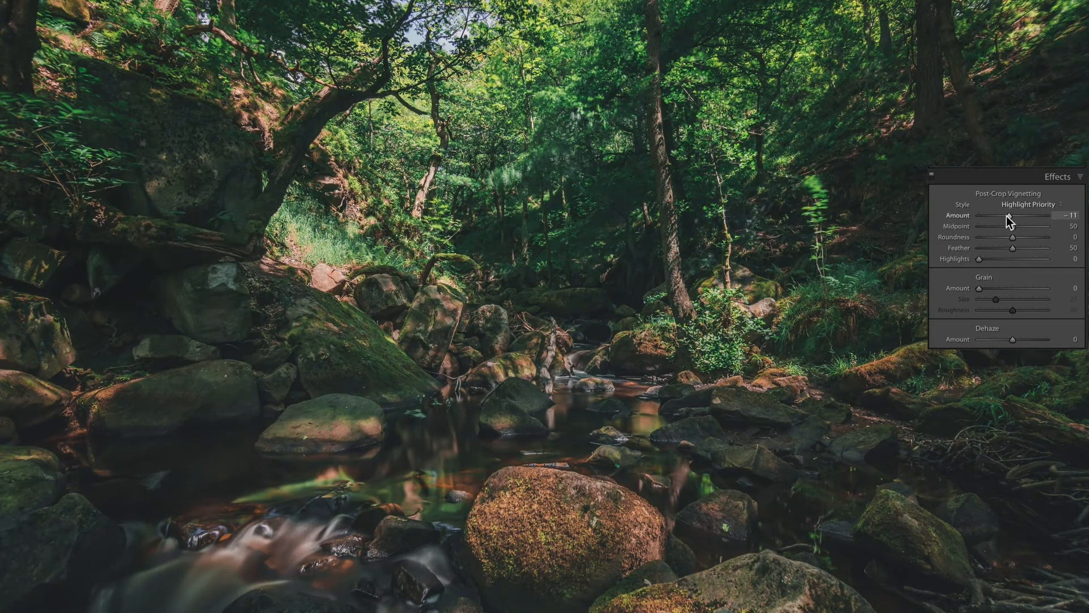
Set the post-crop vignetting amount to −18 and its feather to 0.
{"action": "left_click_drag", "start_coordinate": [1007, 215], "coordinate": [1004, 216]}
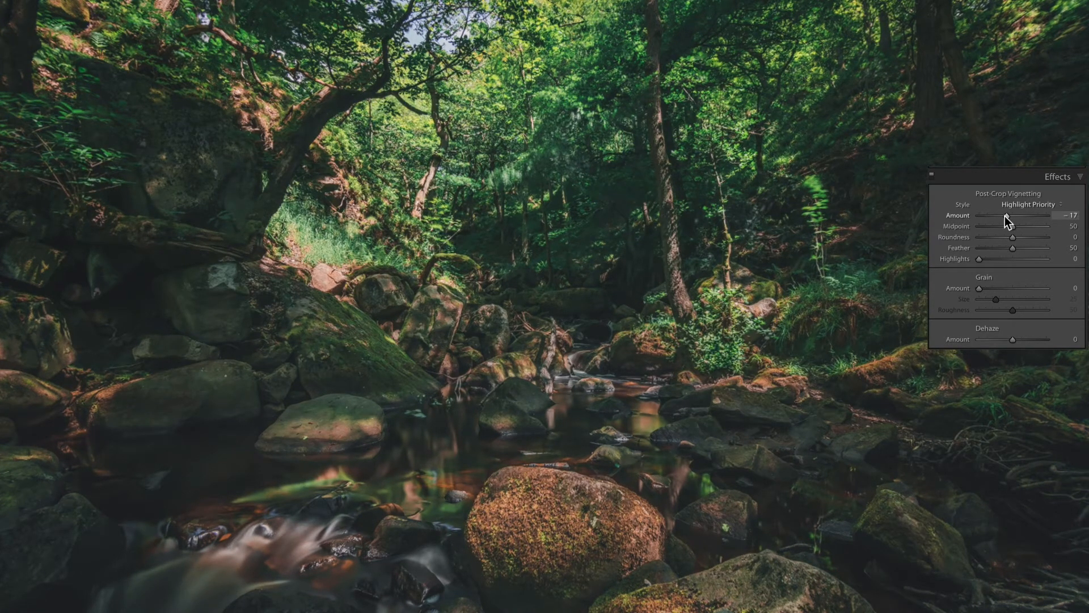
{"action": "left_click_drag", "start_coordinate": [1005, 216], "coordinate": [1003, 219]}
{"action": "left_click", "coordinate": [979, 247]}
{"action": "left_click_drag", "start_coordinate": [978, 247], "coordinate": [975, 247]}
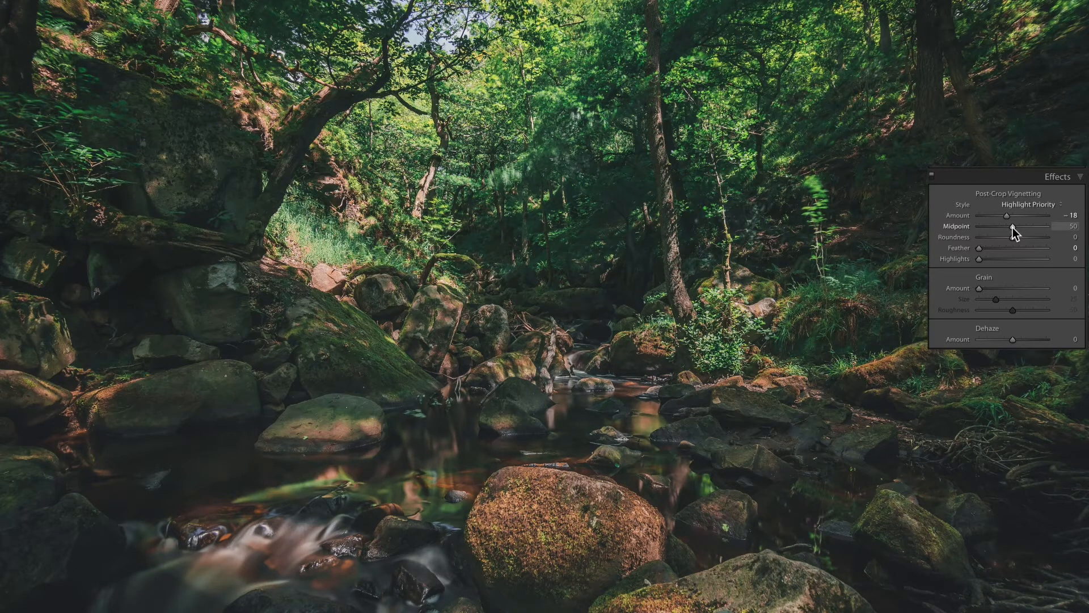
Set the vignette's midpoint to 16 and its roundness to +19.
{"action": "mouse_move", "coordinate": [1017, 227]}
{"action": "left_mouse_down"}
{"action": "mouse_move", "coordinate": [1025, 227]}
{"action": "mouse_move", "coordinate": [999, 226]}
{"action": "left_mouse_up"}
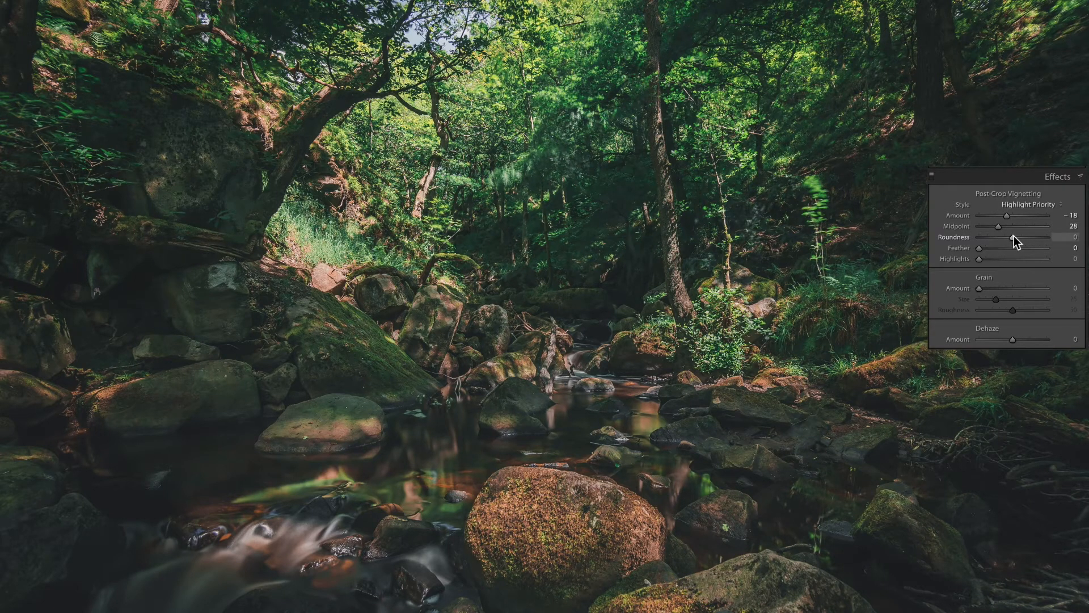
{"action": "left_click_drag", "start_coordinate": [1013, 236], "coordinate": [1019, 236]}
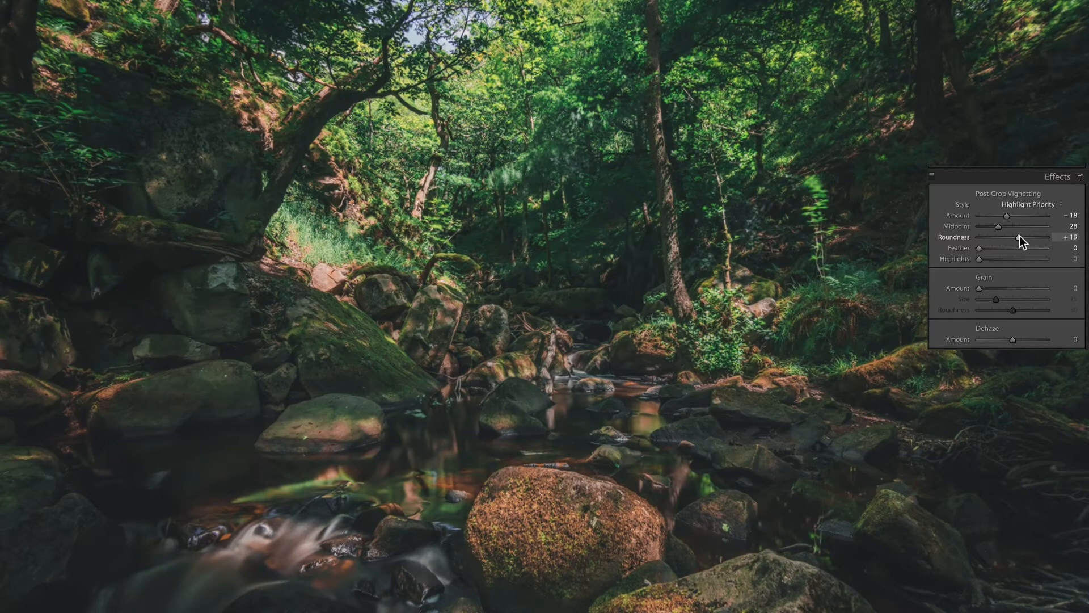
{"action": "left_click_drag", "start_coordinate": [1019, 236], "coordinate": [1019, 236]}
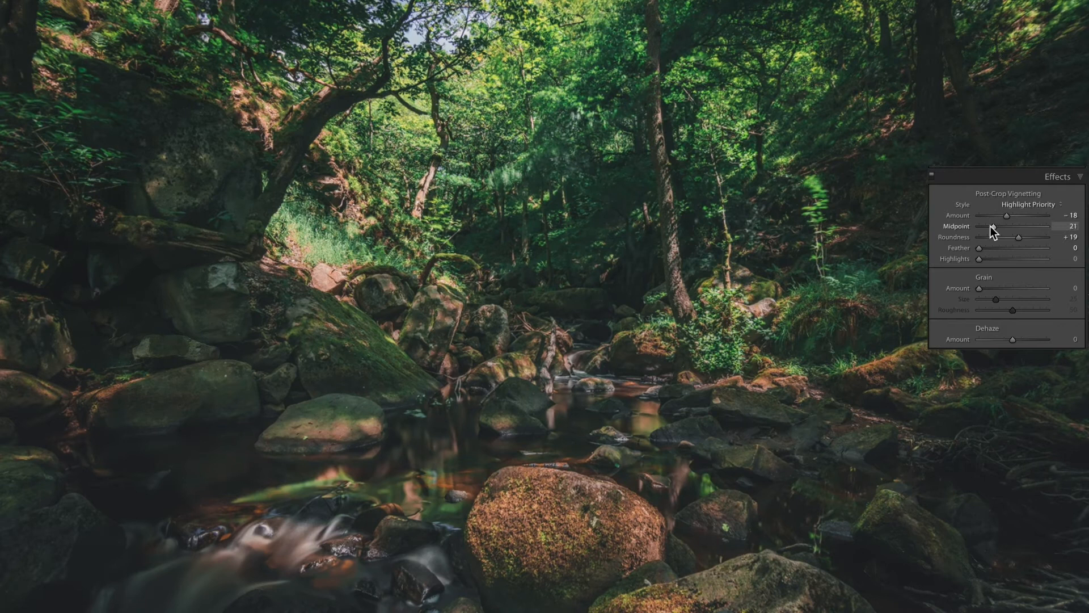
{"action": "left_click_drag", "start_coordinate": [990, 225], "coordinate": [986, 226]}
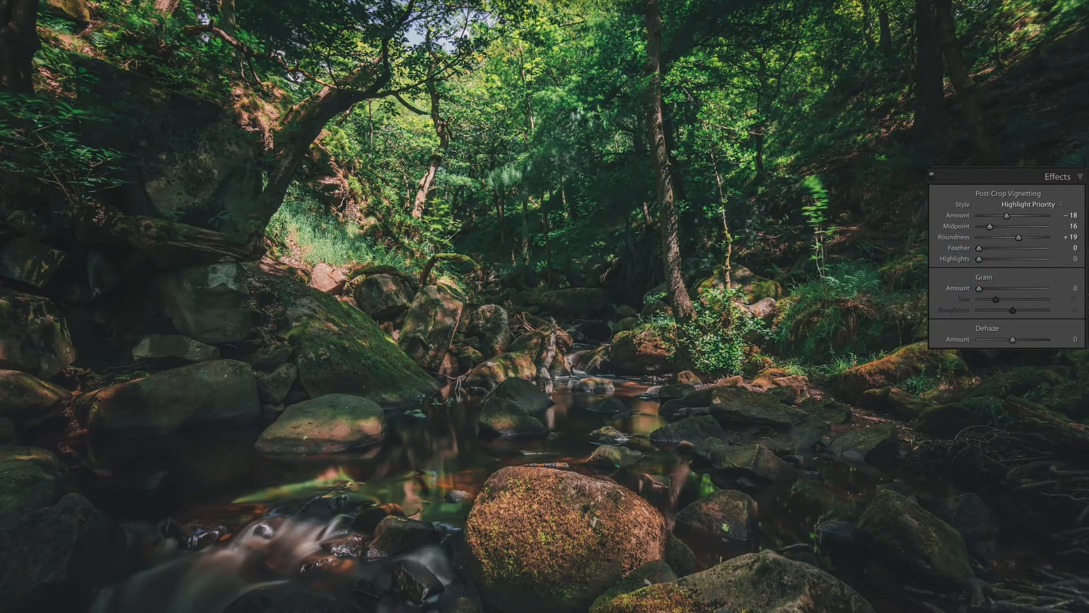
Soften the vignette with a feather of 70 and compare the photo with the effects switched off and on.
{"action": "left_click", "coordinate": [1024, 248]}
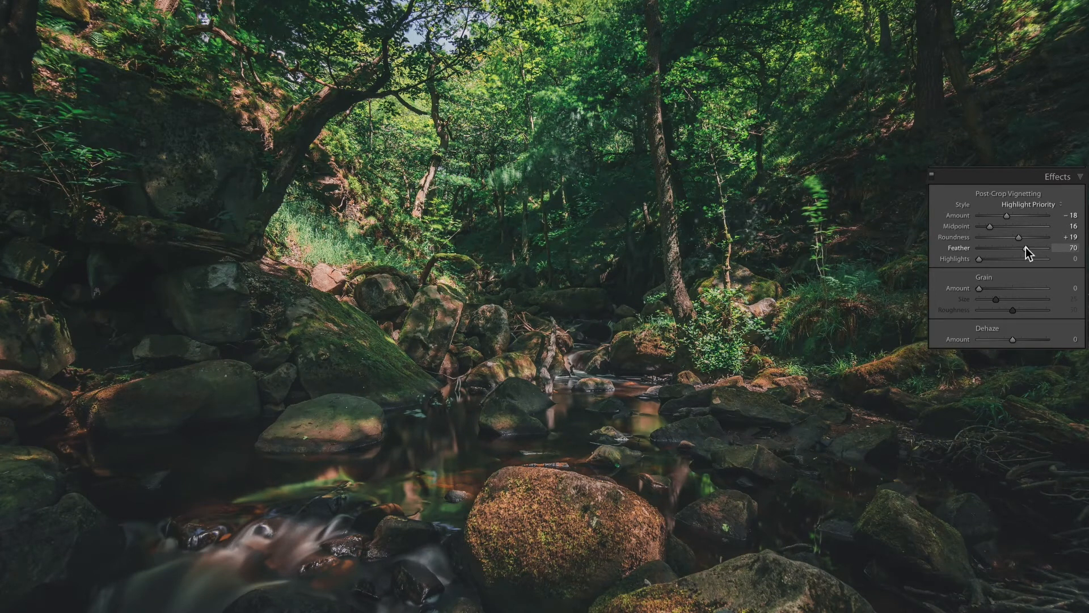
{"action": "left_click", "coordinate": [1025, 247]}
{"action": "left_click", "coordinate": [932, 173]}
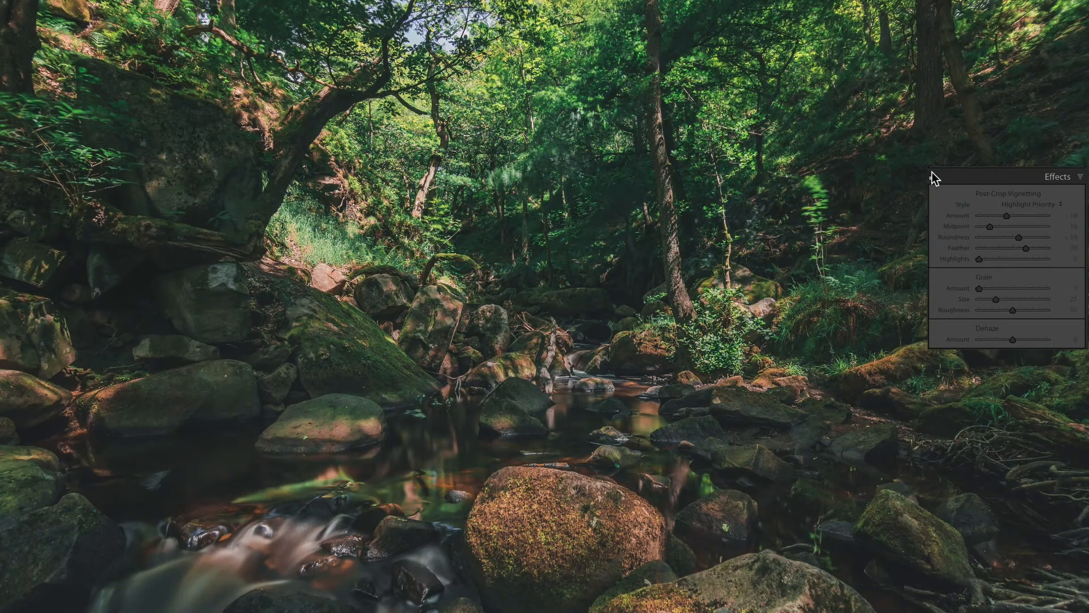
{"action": "left_click", "coordinate": [931, 173]}
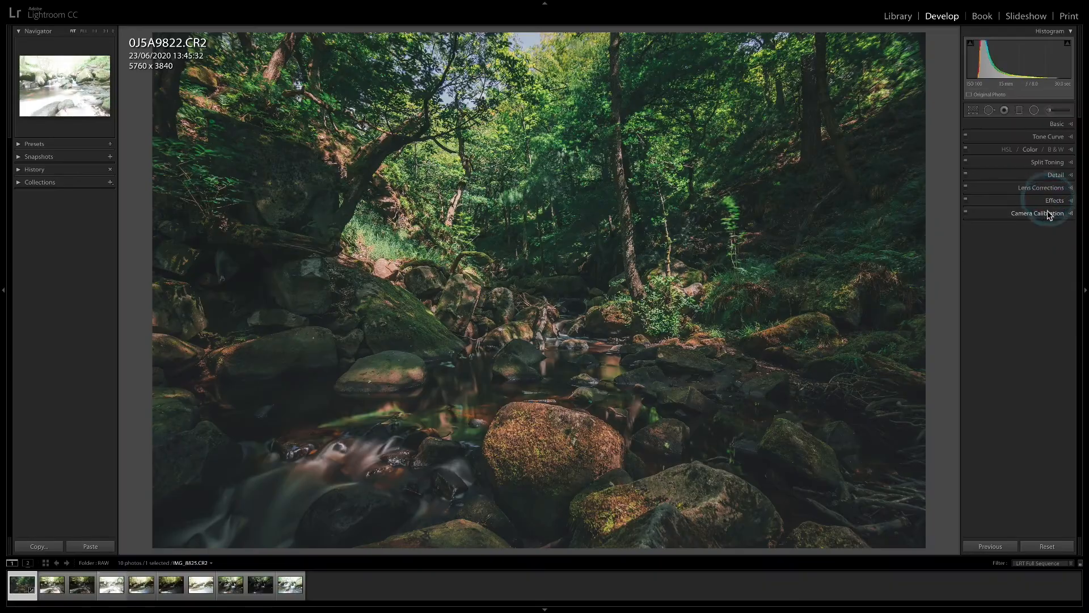
Set the camera calibration's shadows tint to 0 and compare the edited photo with its unedited version.
{"action": "left_click", "coordinate": [1046, 213]}
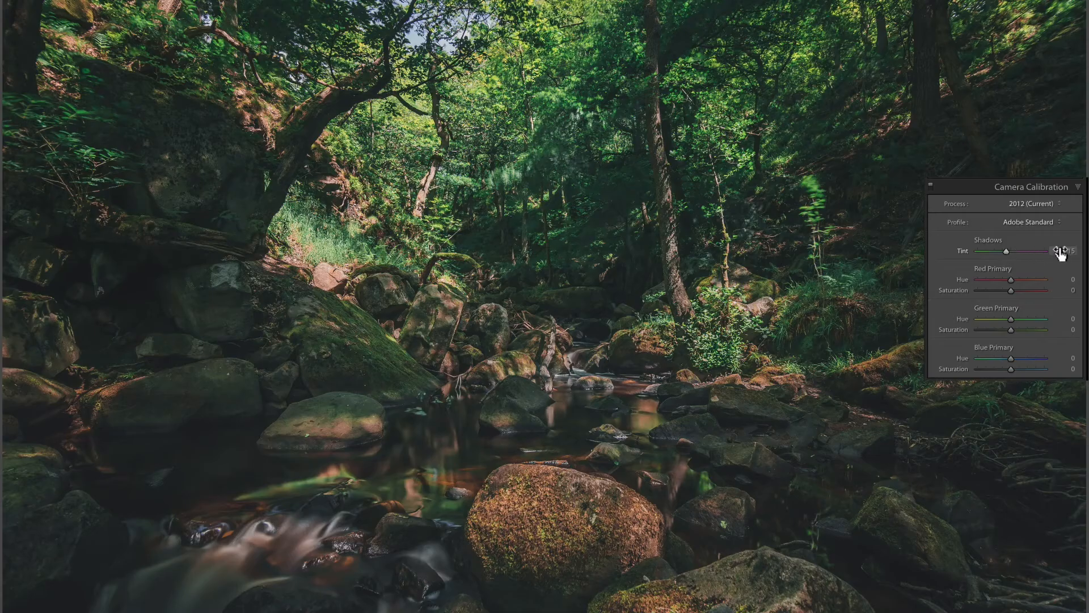
{"action": "left_click", "coordinate": [1060, 259]}
{"action": "type", "text": "0"}
{"action": "key", "text": "Return"}
{"action": "left_click", "coordinate": [1053, 189]}
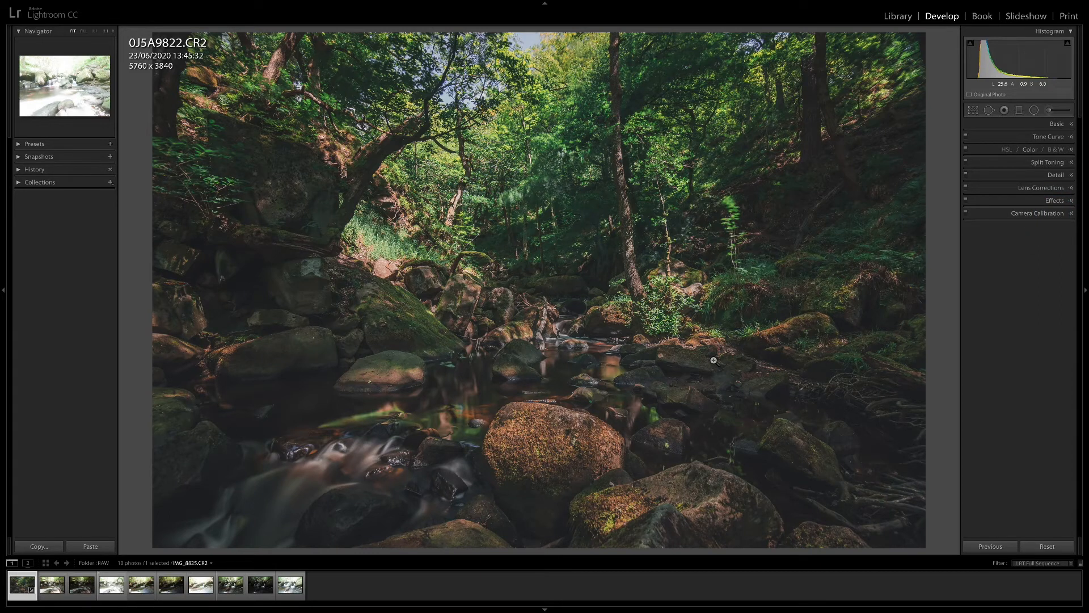
{"action": "key", "text": "backslash"}
{"action": "key", "text": "backslash"}
View the three bracketed waterfall exposures IMG_8823, IMG_8824 and IMG_8825 and select them together.
{"action": "left_click", "coordinate": [47, 598]}
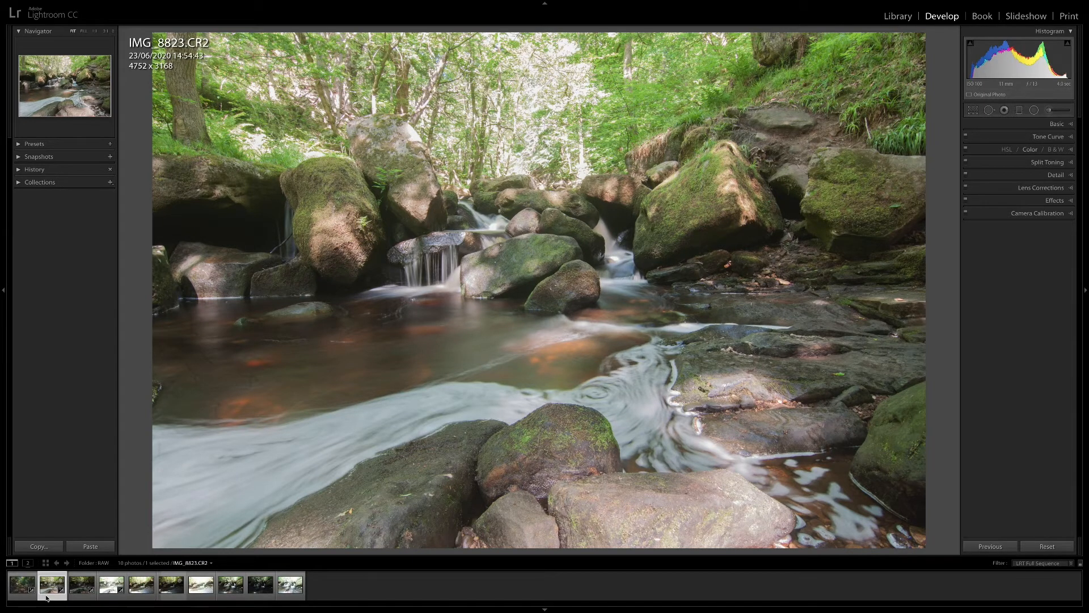
{"action": "key", "text": "Right"}
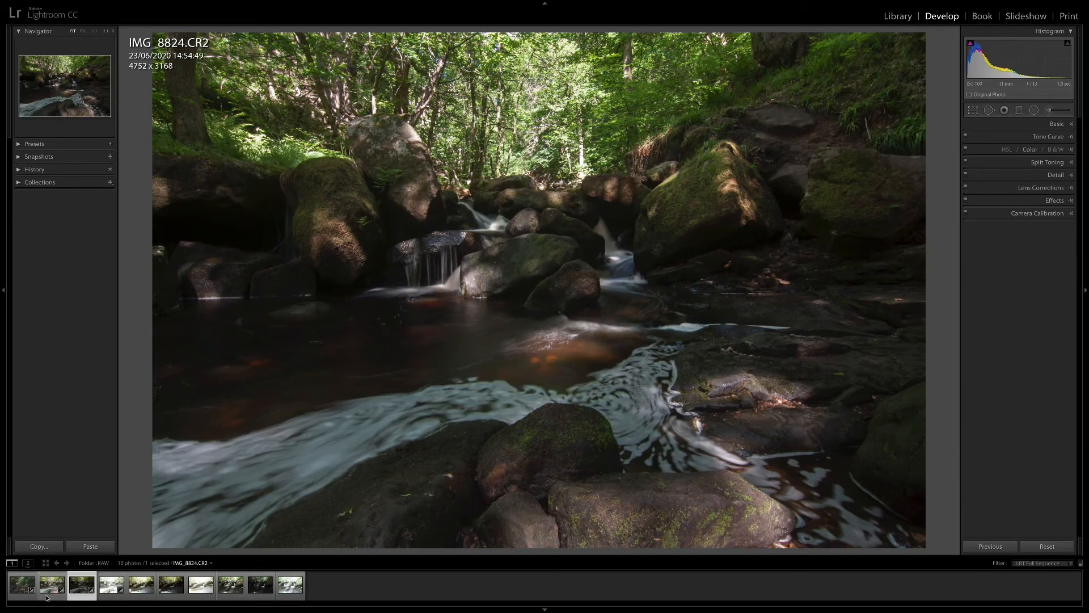
{"action": "key", "text": "Right"}
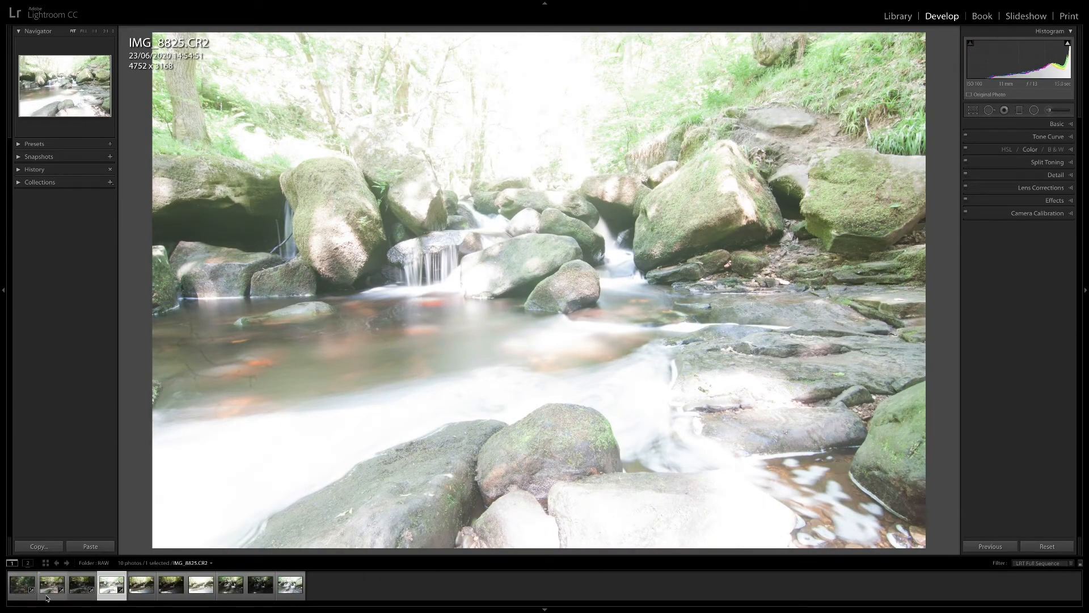
{"action": "left_click", "coordinate": [47, 598]}
{"action": "left_click", "coordinate": [82, 597], "text": "super"}
{"action": "left_click", "coordinate": [107, 597], "text": "super"}
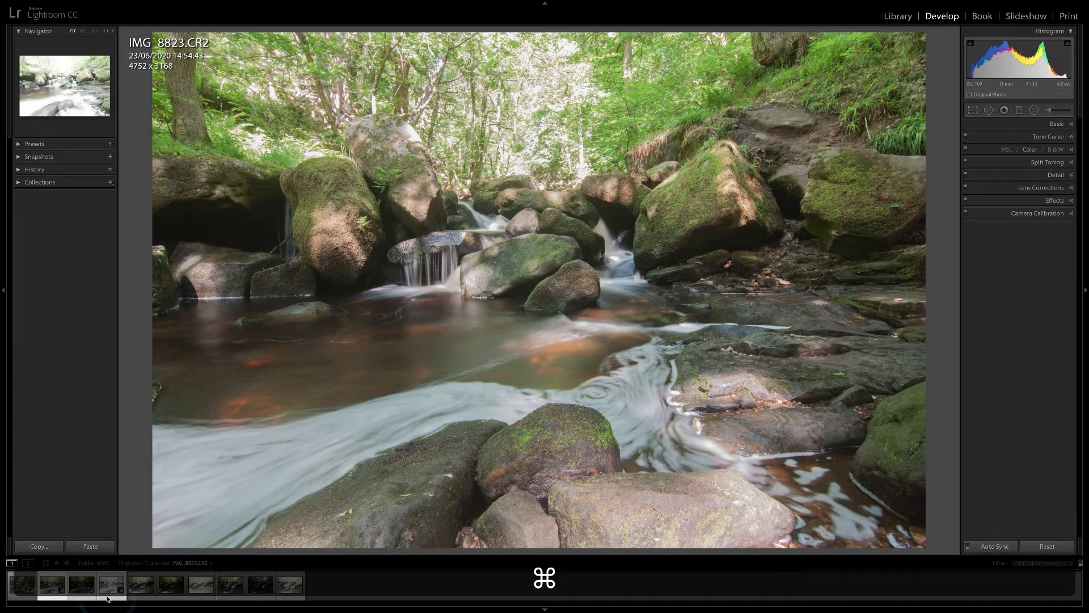
{"action": "left_click", "coordinate": [77, 593]}
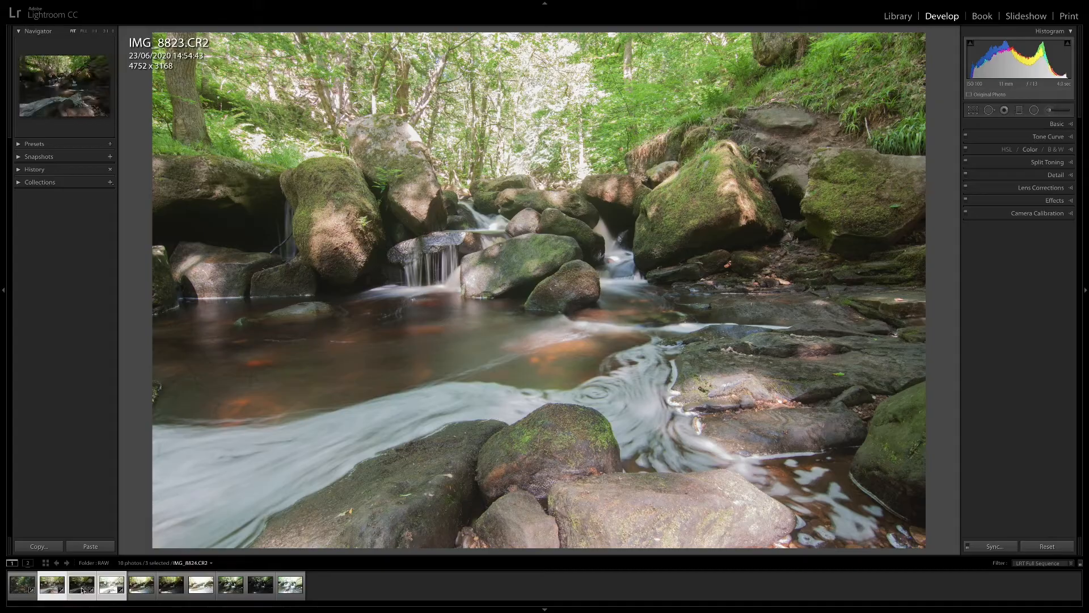
Merge the selected exposures into an HDR photo with auto align, auto tone and low deghosting, and open the merged photo.
{"action": "right_click", "coordinate": [83, 591]}
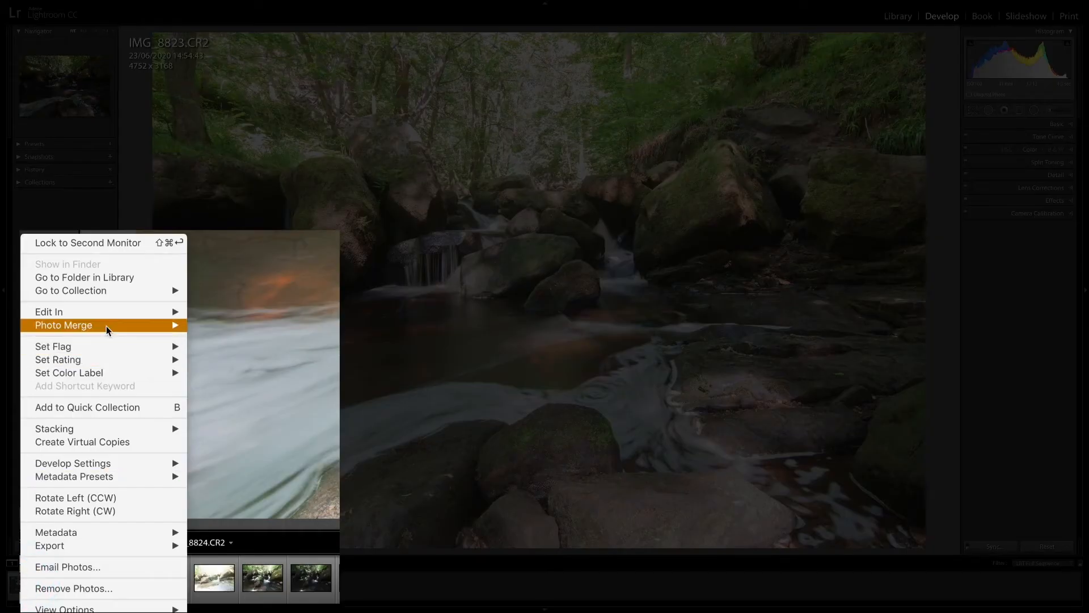
{"action": "mouse_move", "coordinate": [107, 326]}
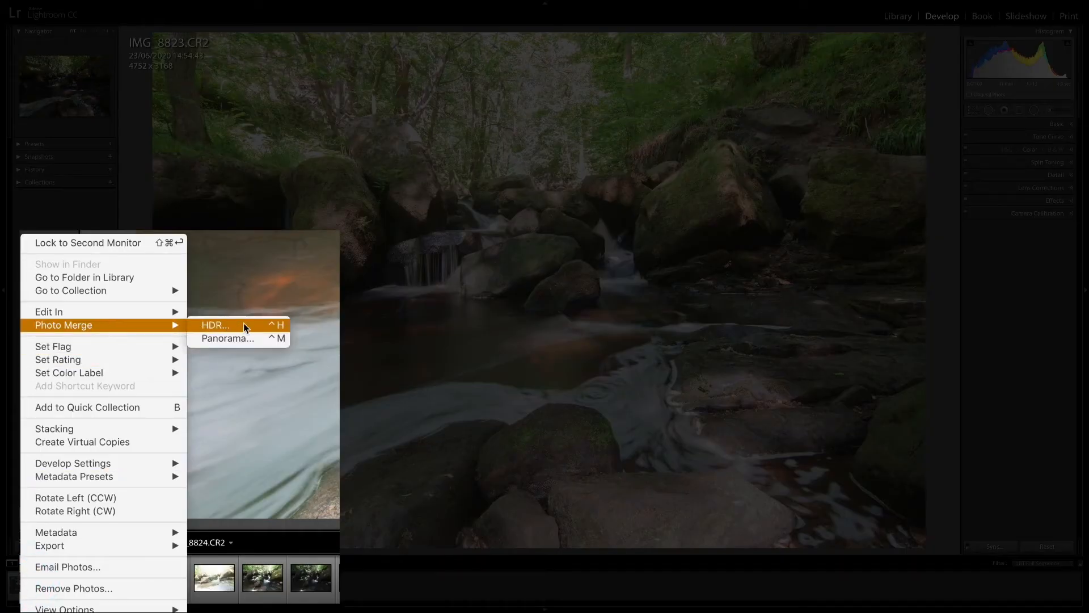
{"action": "left_click", "coordinate": [220, 430]}
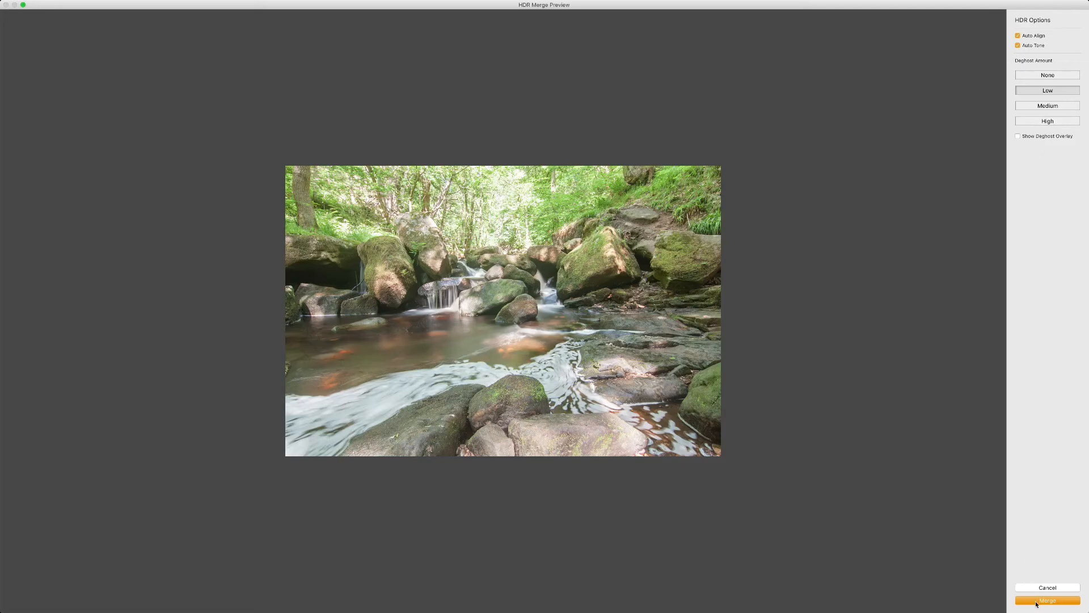
{"action": "left_click", "coordinate": [1036, 601]}
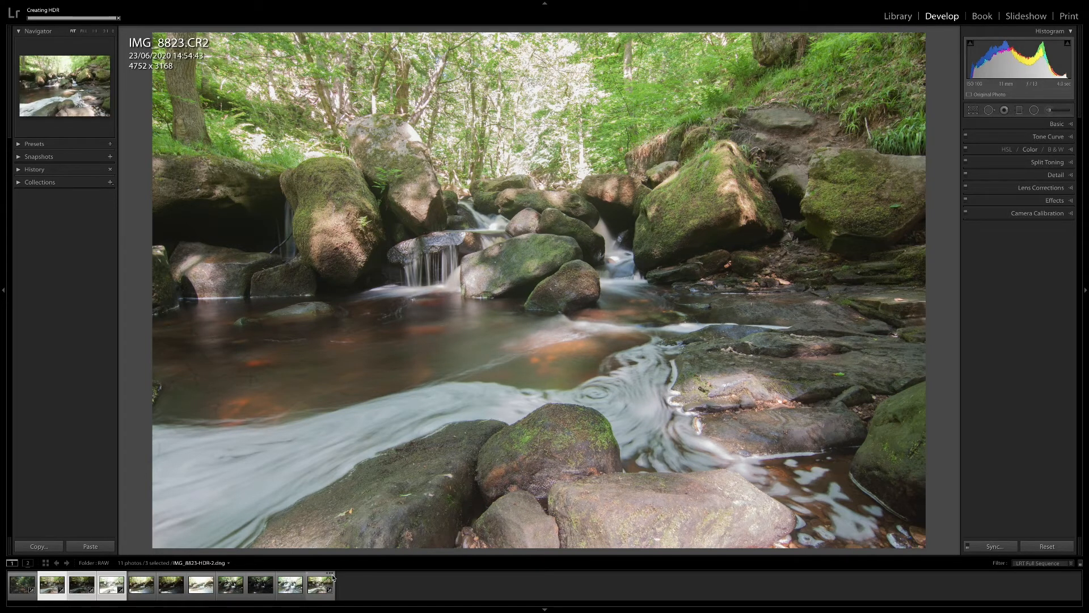
{"action": "left_click", "coordinate": [316, 587]}
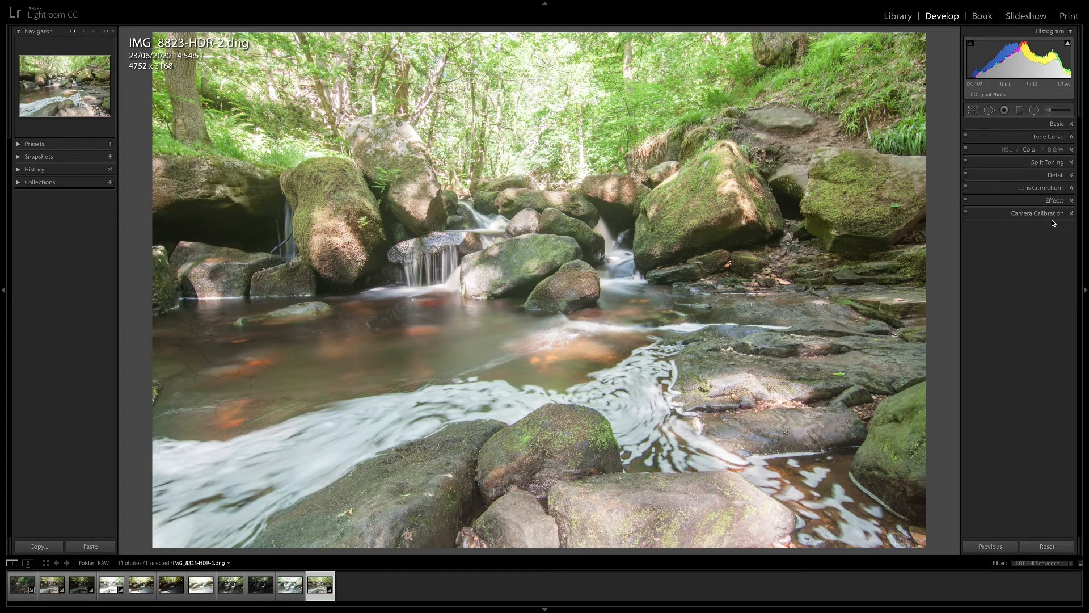
Copy the develop settings of the edited photo 0J5A9822.CR2, leaving out brush, spot removal and crop.
{"action": "left_click", "coordinate": [13, 593]}
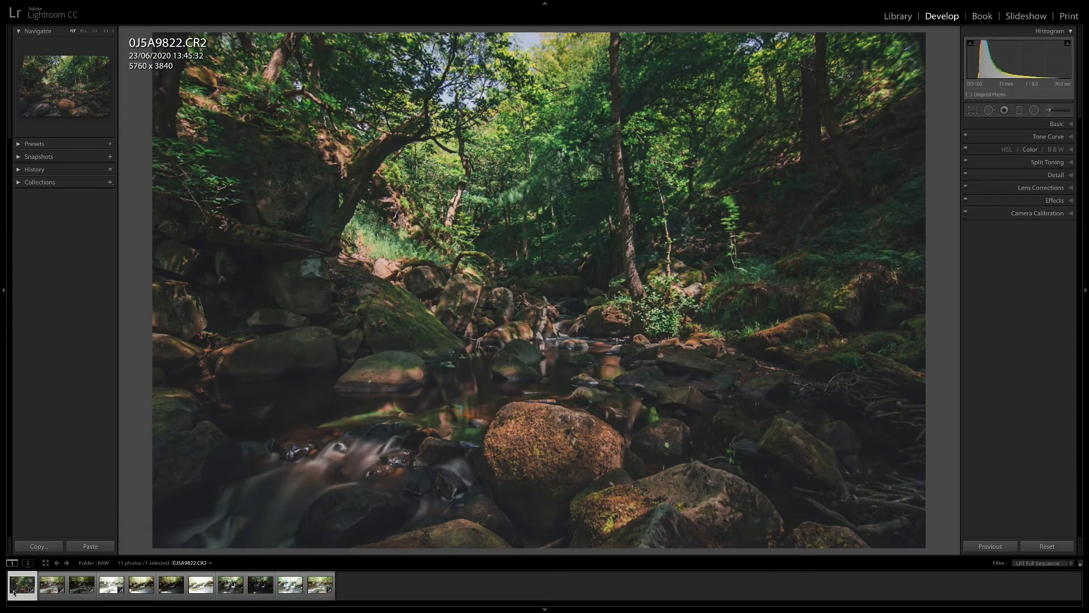
{"action": "right_click", "coordinate": [14, 594]}
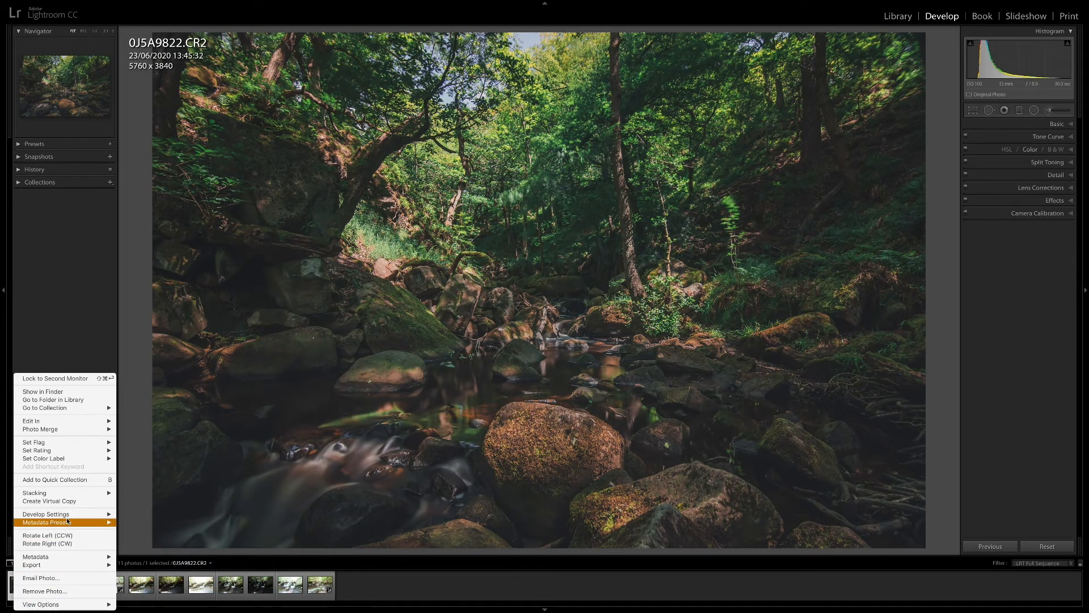
{"action": "mouse_move", "coordinate": [69, 517]}
{"action": "left_click", "coordinate": [149, 524]}
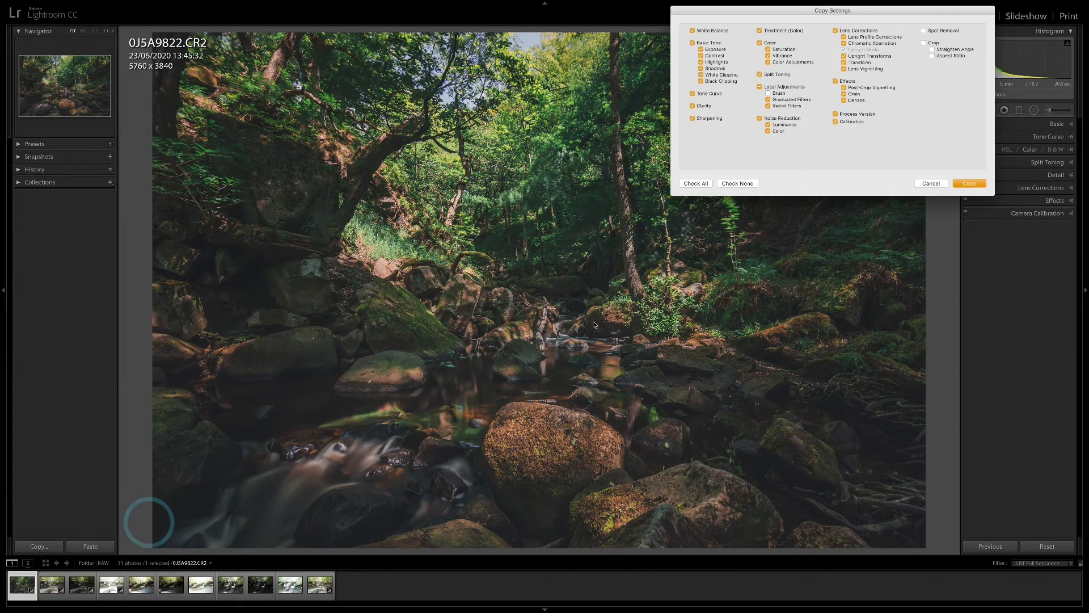
{"action": "left_click", "coordinate": [965, 183]}
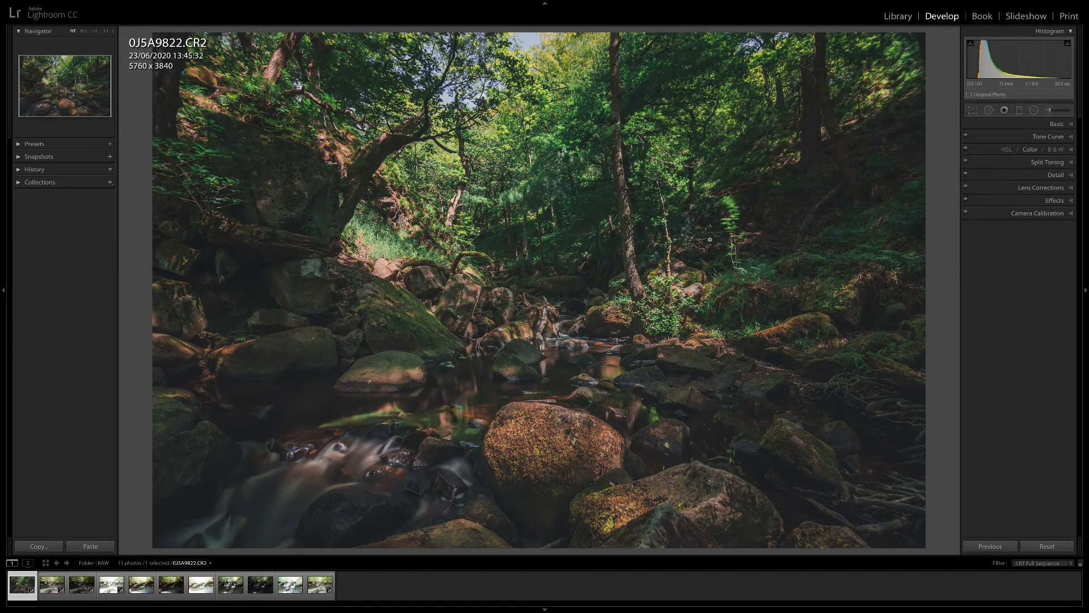
Paste the copied develop settings onto the merged photo IMG_8823-HDR-2.dng.
{"action": "left_click", "coordinate": [315, 586]}
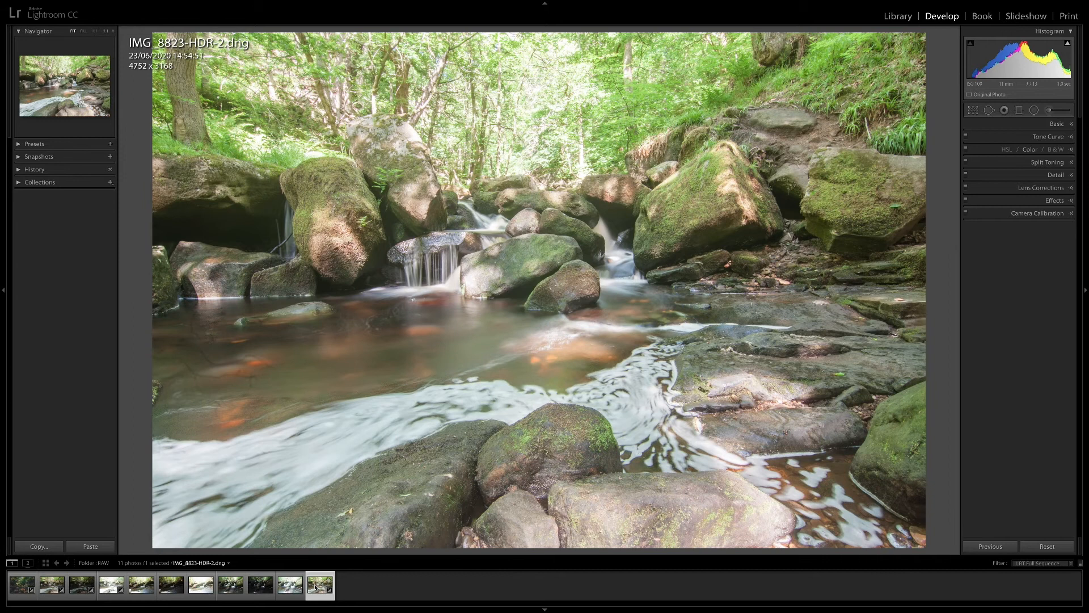
{"action": "right_click", "coordinate": [315, 586]}
{"action": "mouse_move", "coordinate": [397, 514]}
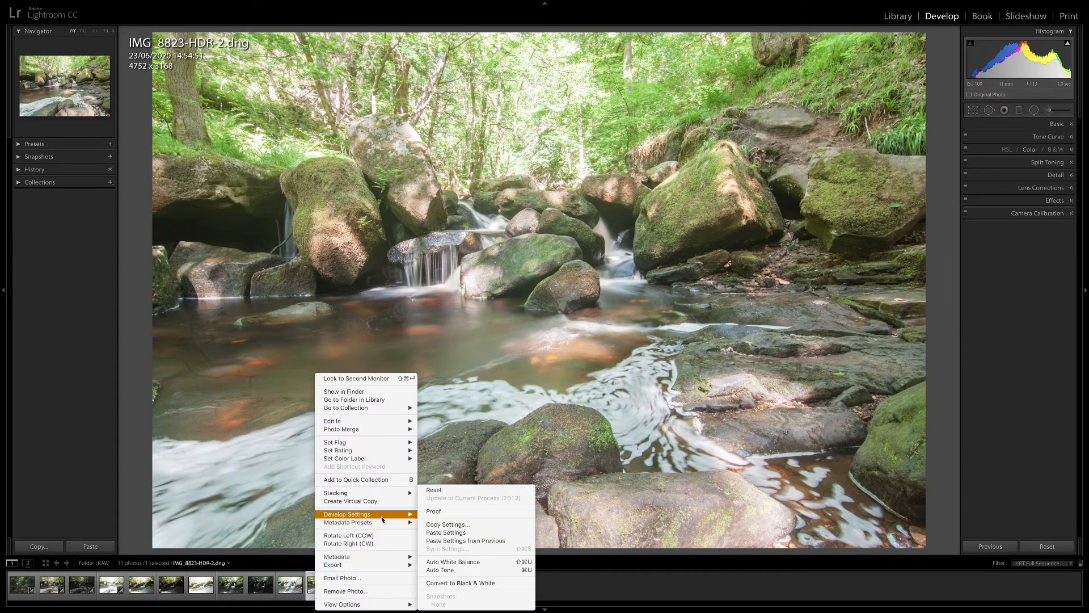
{"action": "left_click", "coordinate": [433, 532]}
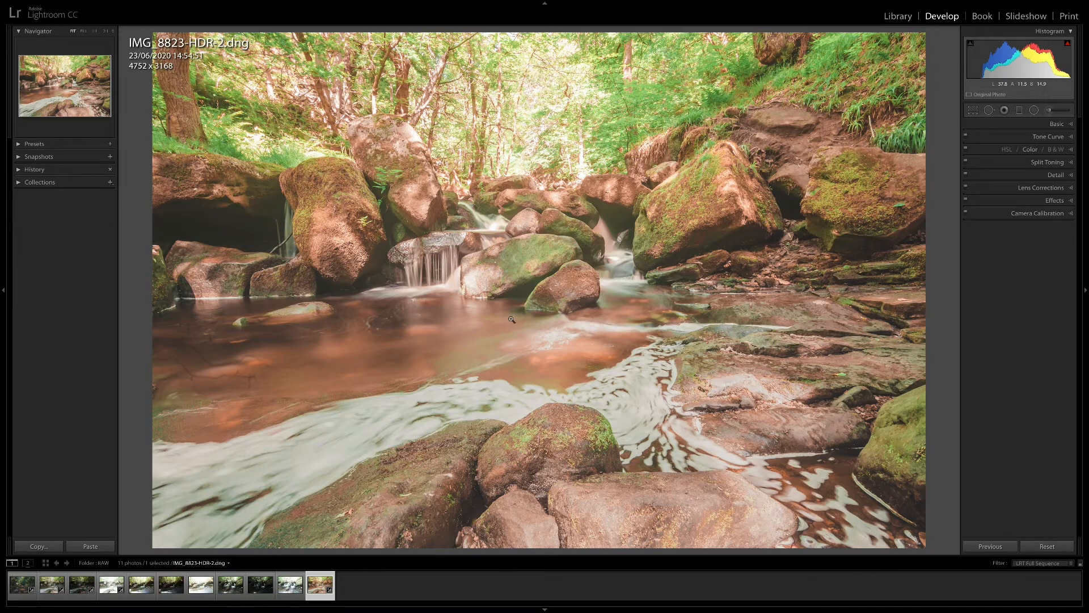
Correct the HDR photo's white balance to a temperature of 4,687 and a tint of +45.
{"action": "left_click", "coordinate": [1059, 122]}
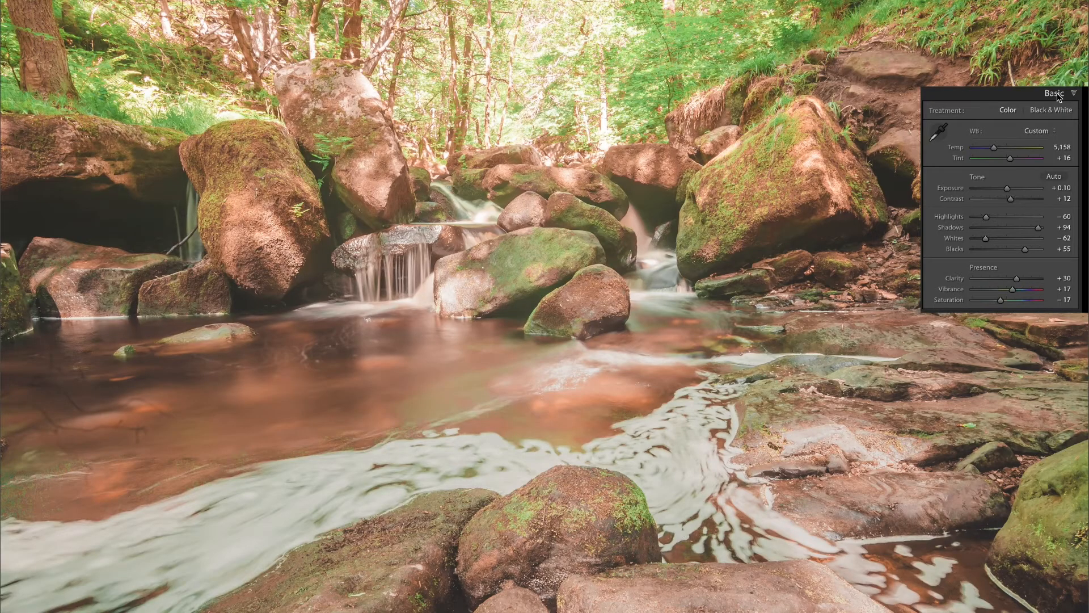
{"action": "mouse_move", "coordinate": [992, 151]}
{"action": "left_mouse_down"}
{"action": "mouse_move", "coordinate": [979, 151]}
{"action": "mouse_move", "coordinate": [990, 154]}
{"action": "left_mouse_up"}
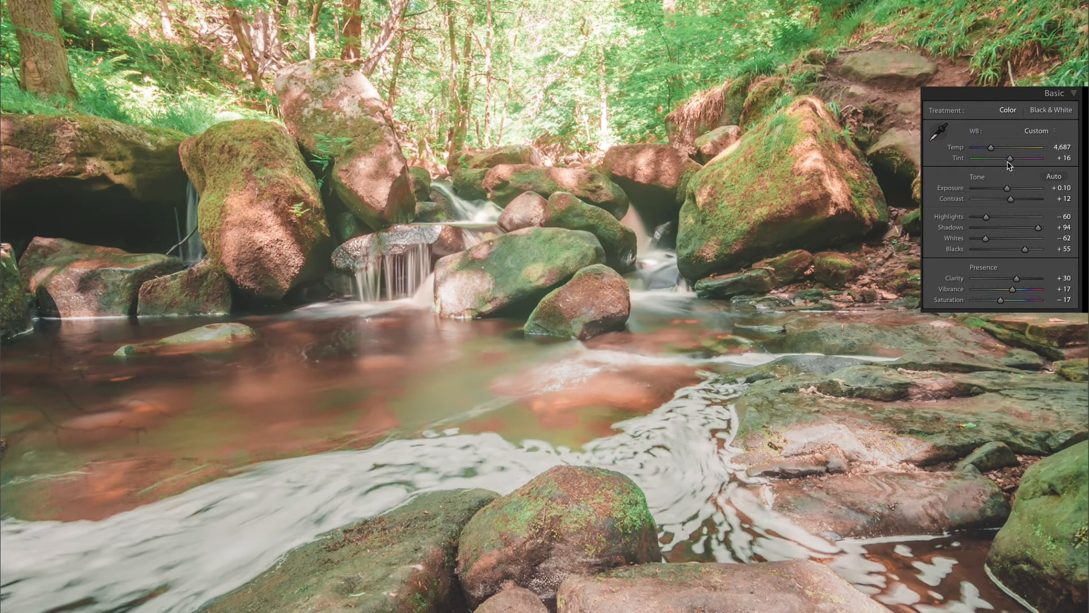
{"action": "left_click_drag", "start_coordinate": [1010, 159], "coordinate": [1016, 162]}
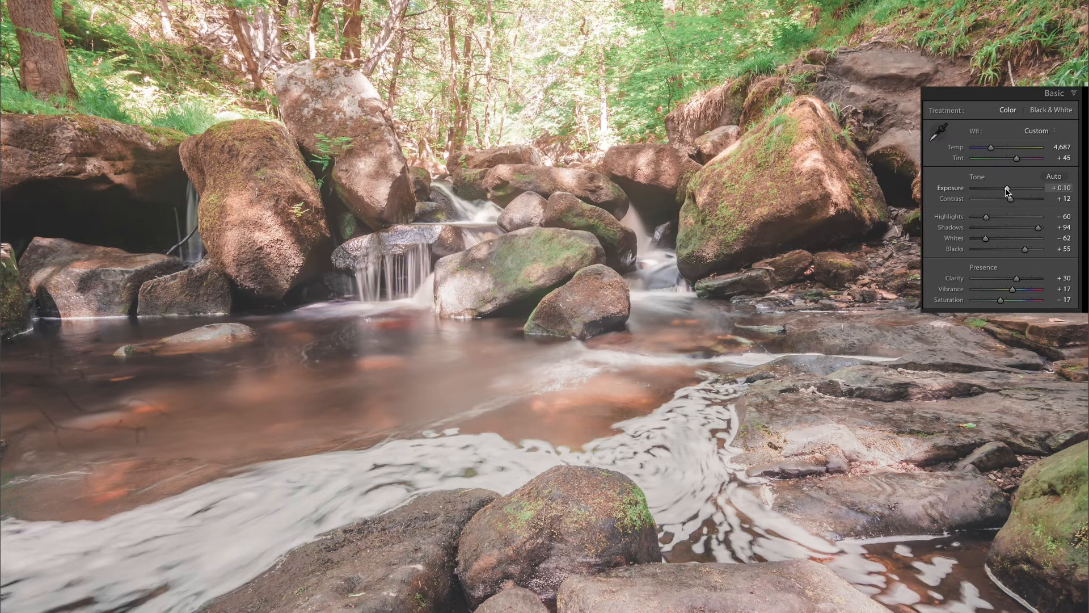
Darken the HDR photo's tones with exposure −2.80, highlights −64, whites −58 and blacks +46.
{"action": "left_click_drag", "start_coordinate": [1005, 189], "coordinate": [997, 192]}
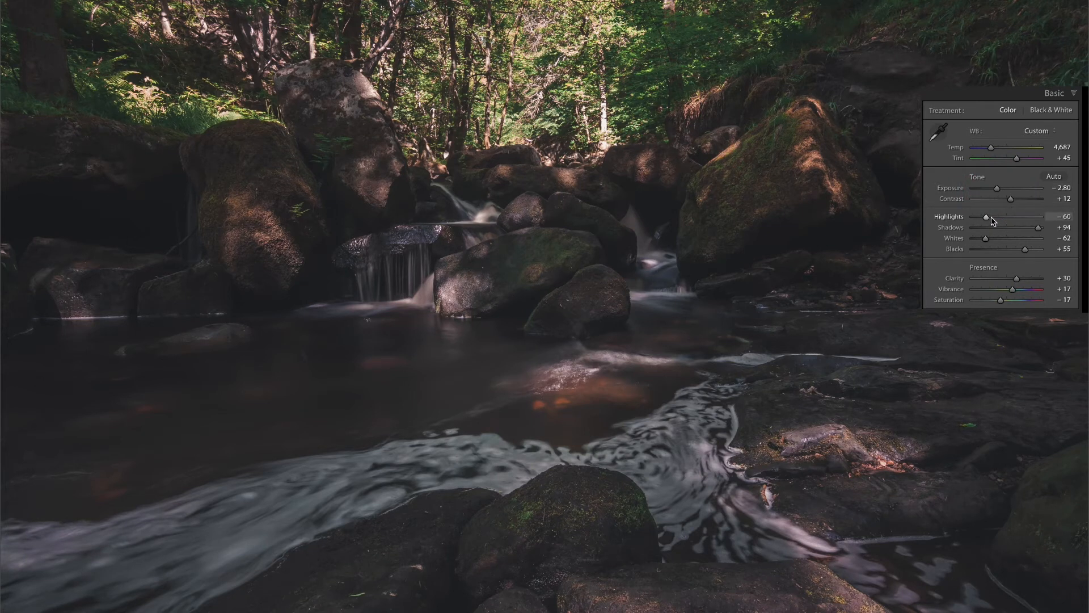
{"action": "mouse_move", "coordinate": [994, 219]}
{"action": "left_mouse_down"}
{"action": "mouse_move", "coordinate": [1004, 219]}
{"action": "mouse_move", "coordinate": [985, 219]}
{"action": "left_mouse_up"}
{"action": "left_click_drag", "start_coordinate": [989, 243], "coordinate": [1001, 242]}
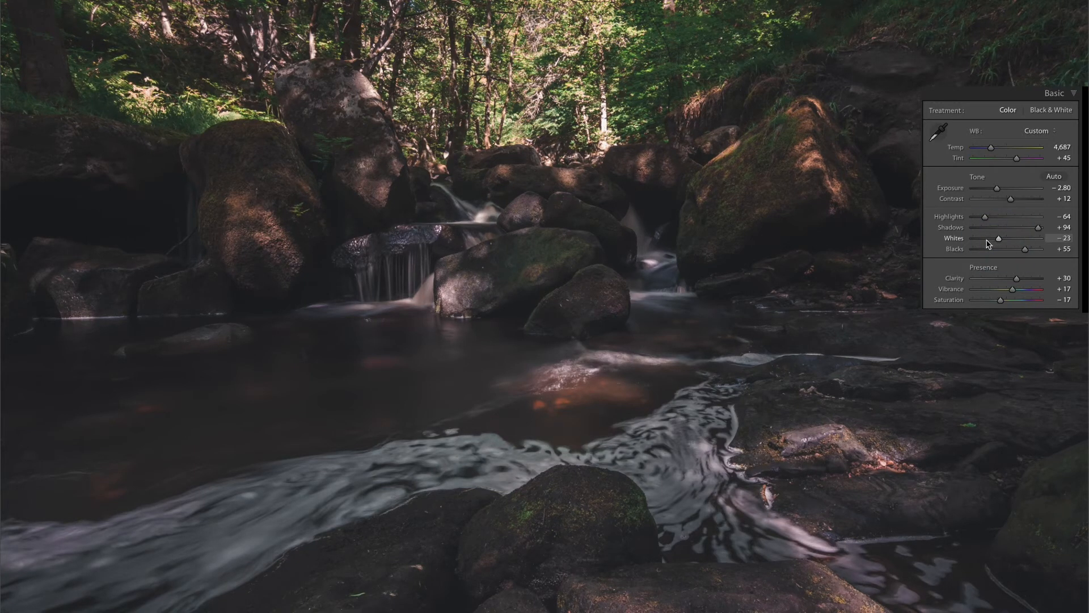
{"action": "left_click", "coordinate": [987, 238]}
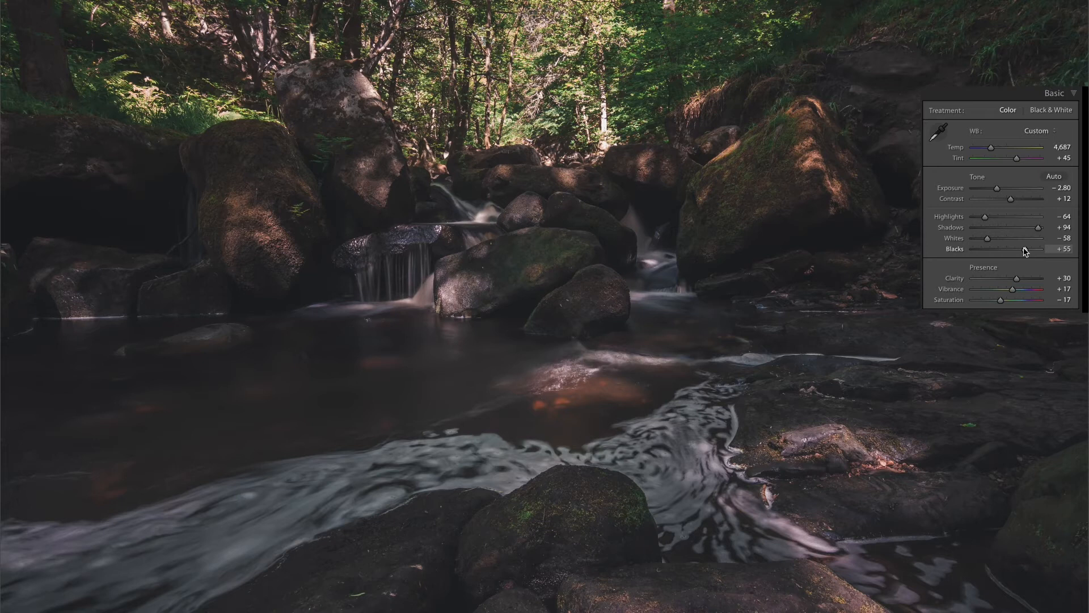
{"action": "left_click", "coordinate": [1007, 249]}
{"action": "left_click", "coordinate": [1022, 250]}
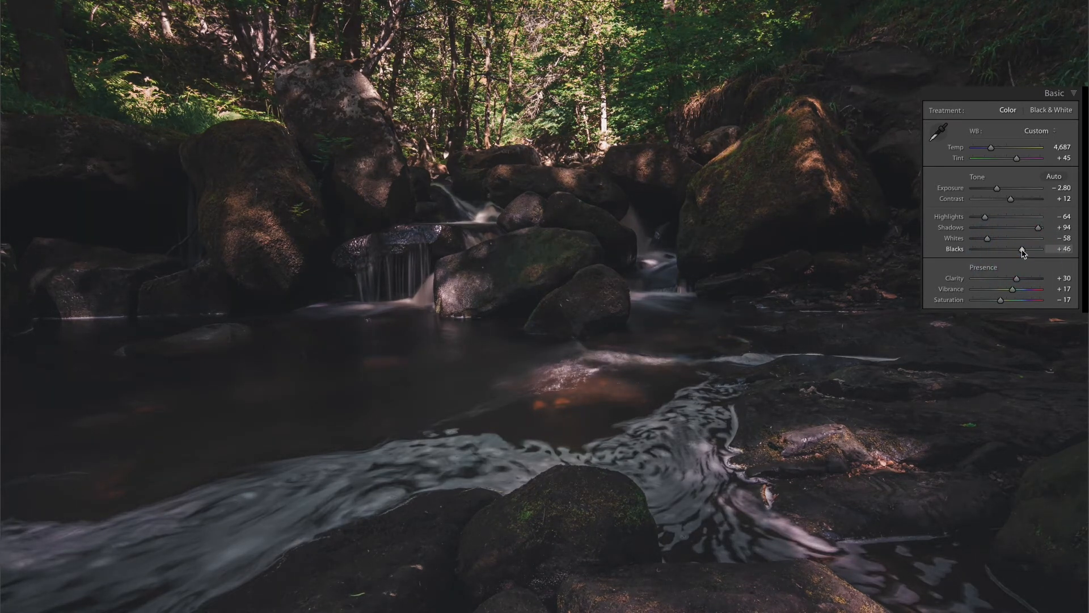
Lift the HDR photo's blacks to +85 and raise its clarity to +47.
{"action": "left_click", "coordinate": [1030, 249]}
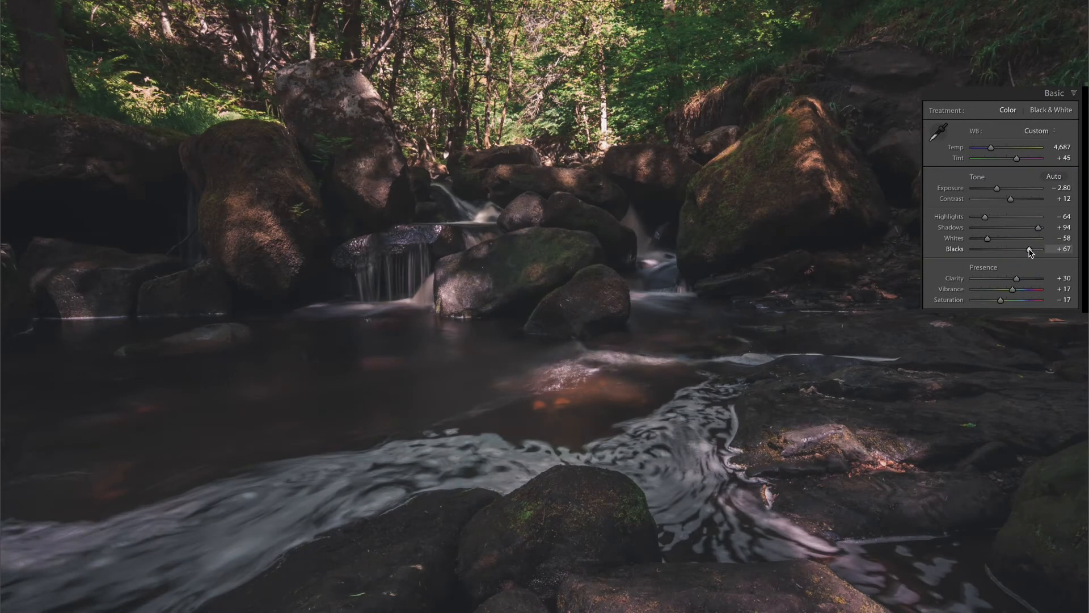
{"action": "left_click", "coordinate": [1034, 249]}
{"action": "left_click", "coordinate": [1022, 278]}
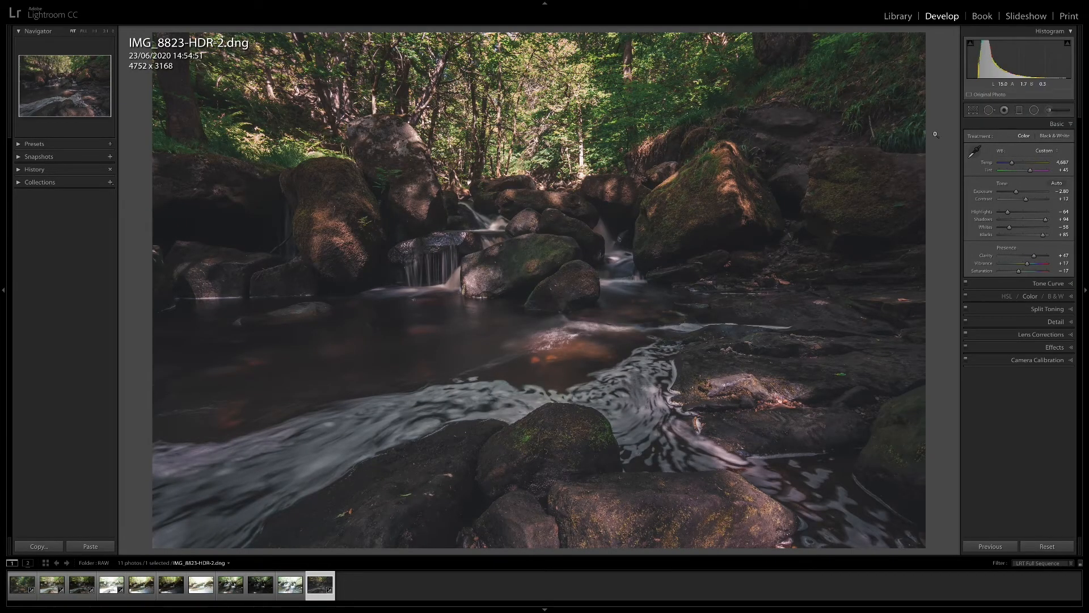
Extend the existing graduated filter over the pool upward so its upper edge reaches beyond the top of the photo.
{"action": "left_click", "coordinate": [1018, 110]}
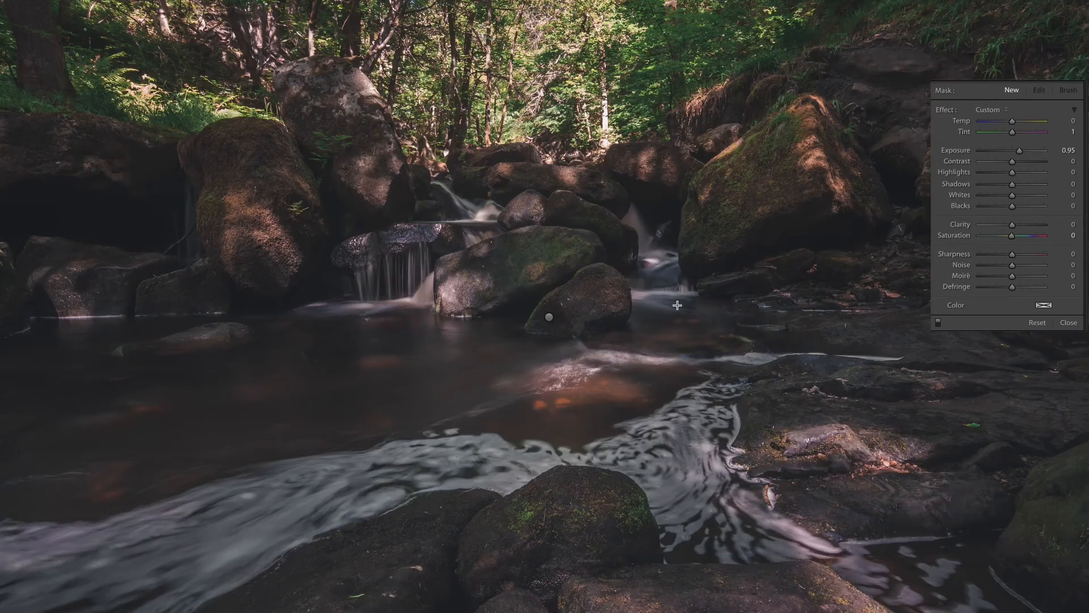
{"action": "left_click", "coordinate": [549, 317]}
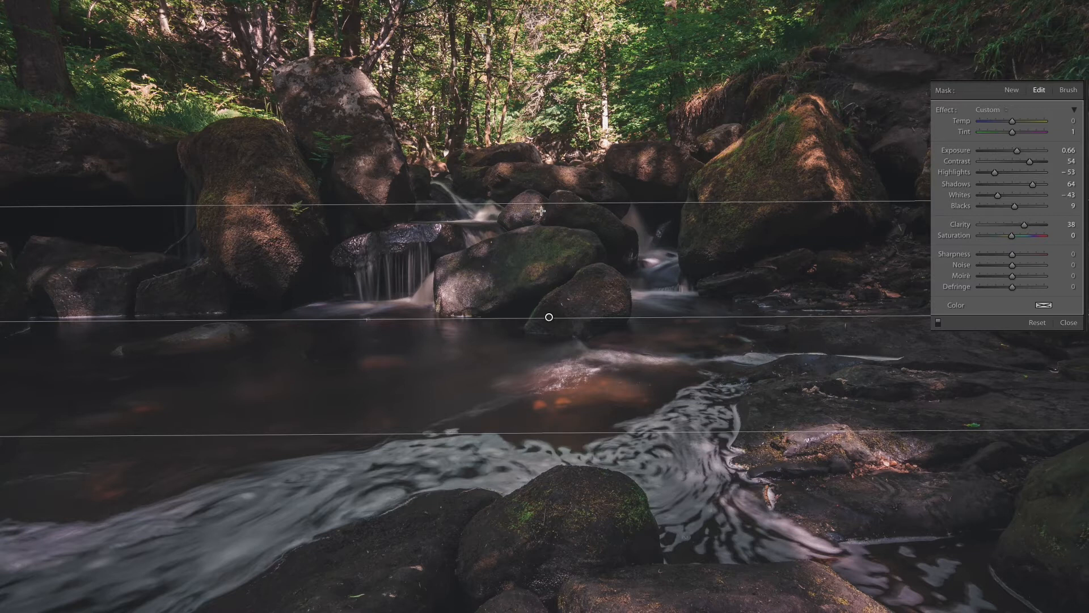
{"action": "key", "text": "o"}
{"action": "left_click_drag", "start_coordinate": [552, 154], "coordinate": [556, 128]}
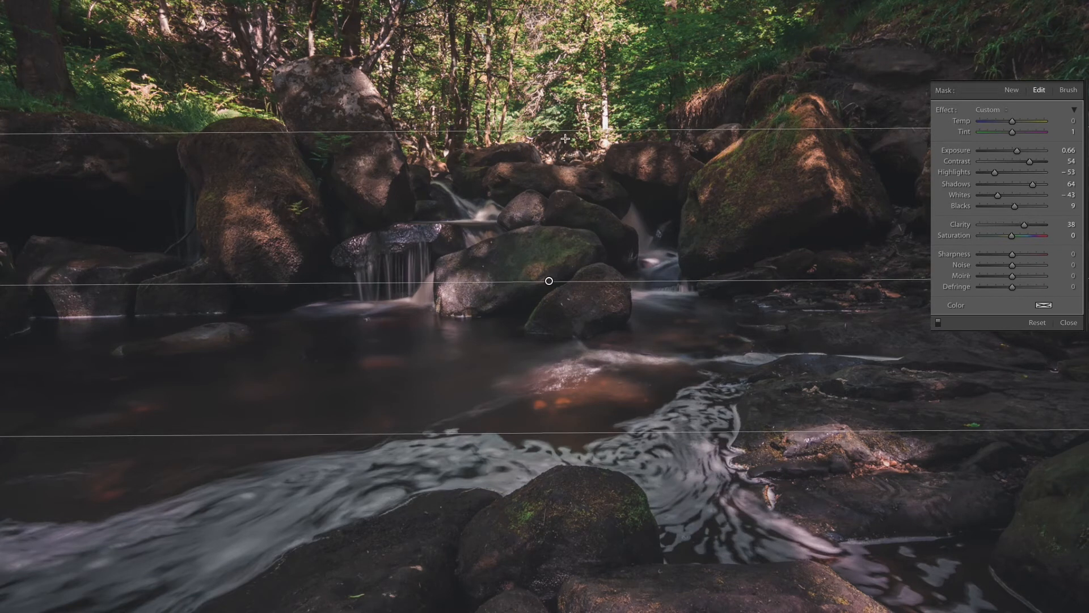
{"action": "left_click_drag", "start_coordinate": [569, 103], "coordinate": [579, 12]}
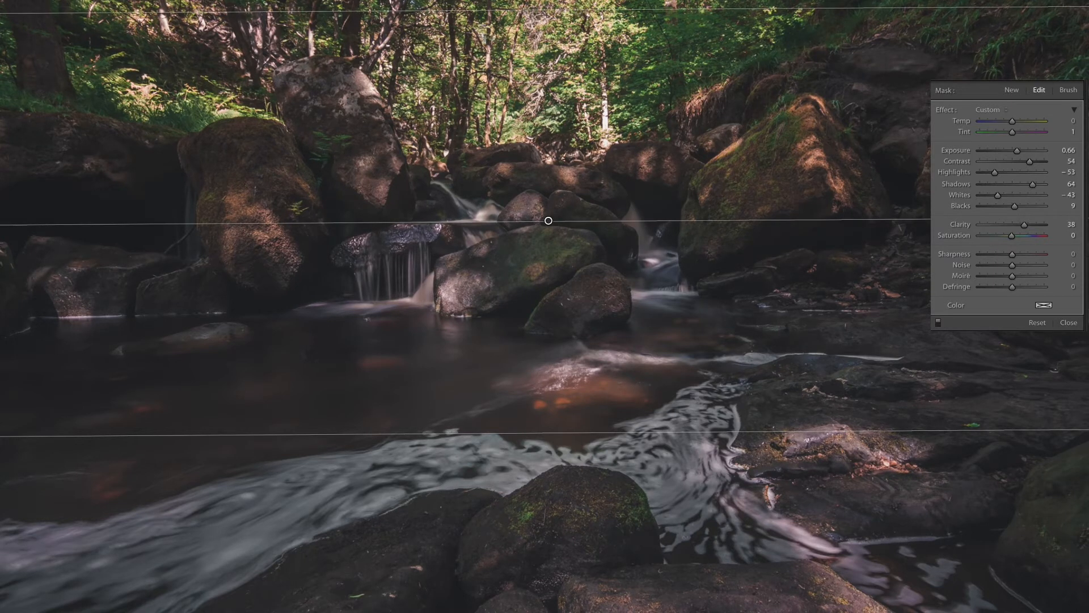
{"action": "left_click_drag", "start_coordinate": [547, 220], "coordinate": [548, 200]}
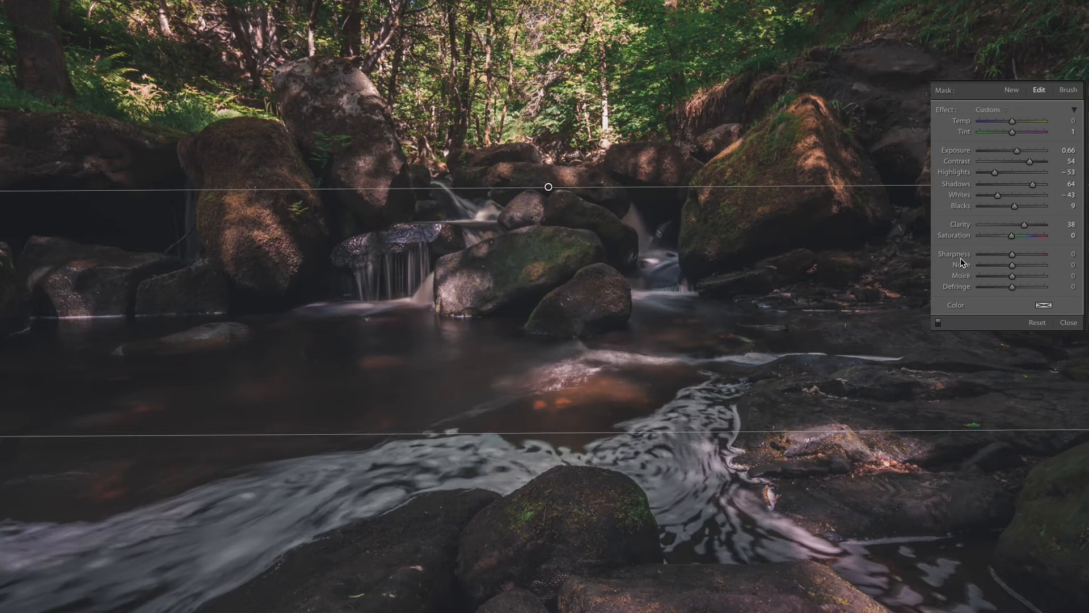
Set the graduated filter's exposure to 1.37, contrast to 38 and highlights to −51.
{"action": "left_click_drag", "start_coordinate": [1018, 154], "coordinate": [1024, 156]}
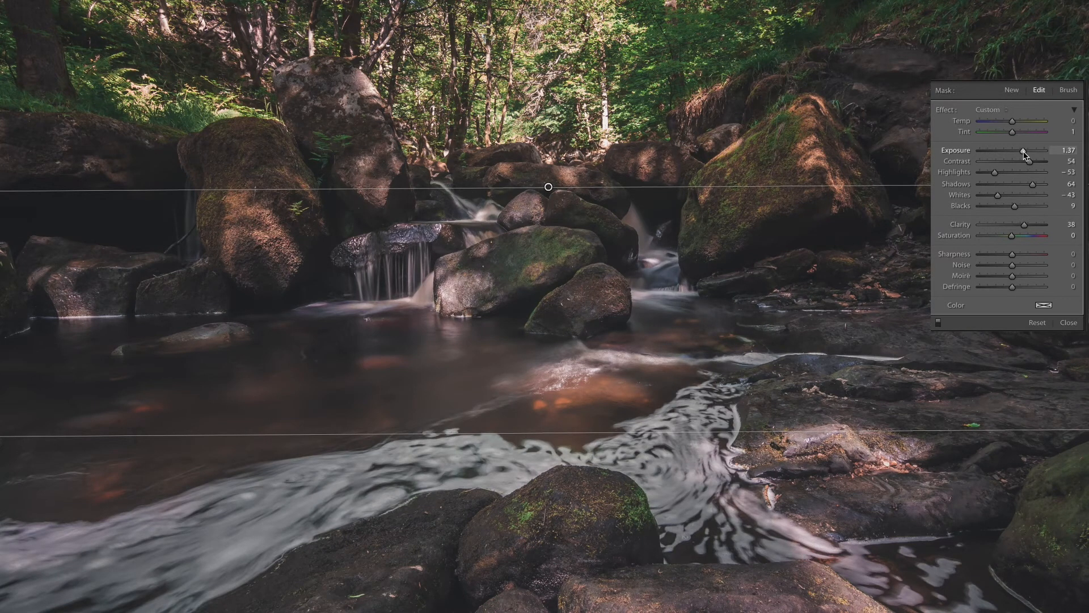
{"action": "left_click", "coordinate": [1023, 152]}
{"action": "left_click_drag", "start_coordinate": [1029, 161], "coordinate": [1023, 161]}
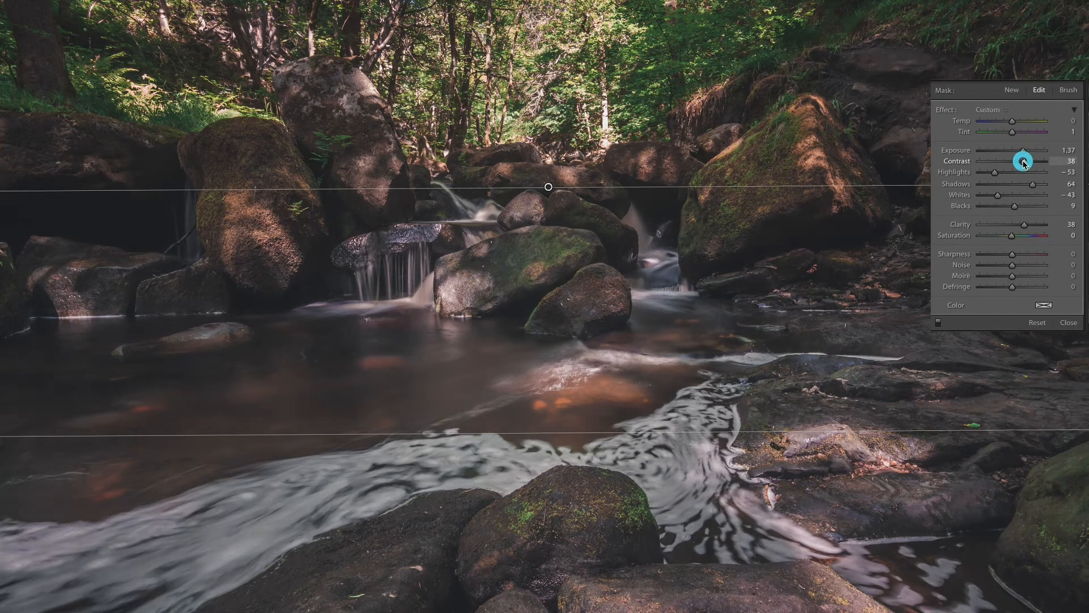
{"action": "left_click", "coordinate": [996, 173]}
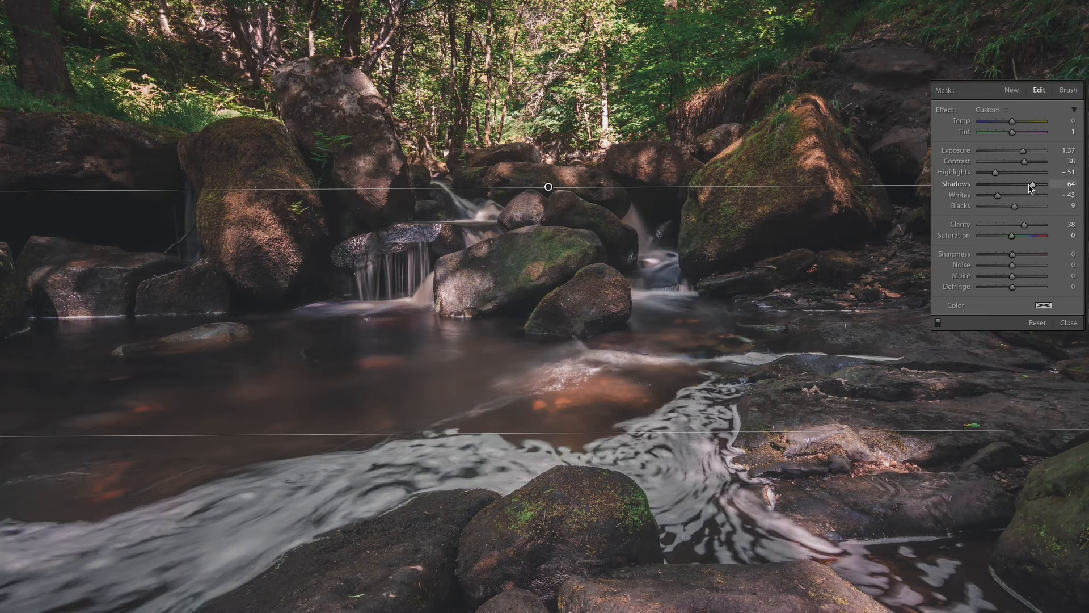
Set the graduated filter's shadows to 55, whites to −21 and blacks to −4.
{"action": "left_click_drag", "start_coordinate": [1030, 185], "coordinate": [1019, 185]}
{"action": "left_click_drag", "start_coordinate": [1020, 188], "coordinate": [1030, 186]}
{"action": "left_click_drag", "start_coordinate": [997, 194], "coordinate": [1021, 195]}
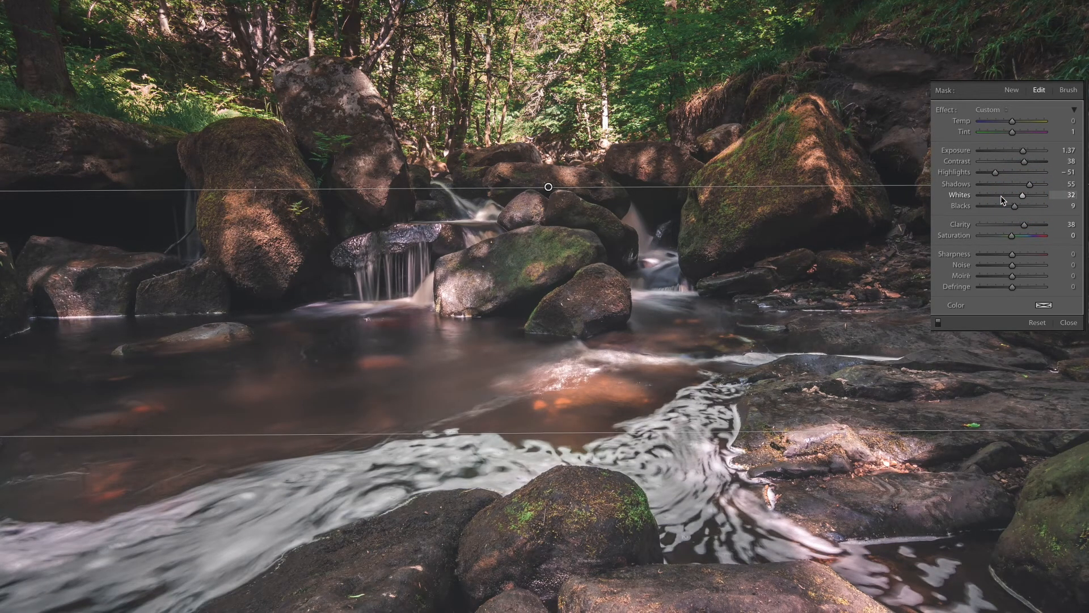
{"action": "left_click_drag", "start_coordinate": [1007, 196], "coordinate": [998, 196]}
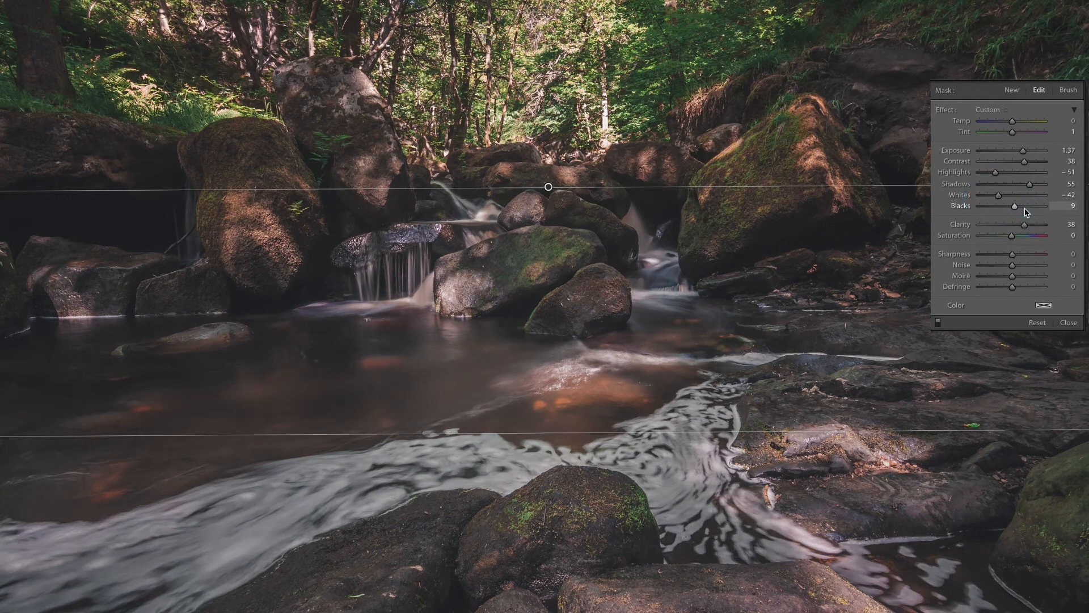
{"action": "left_click", "coordinate": [1023, 207]}
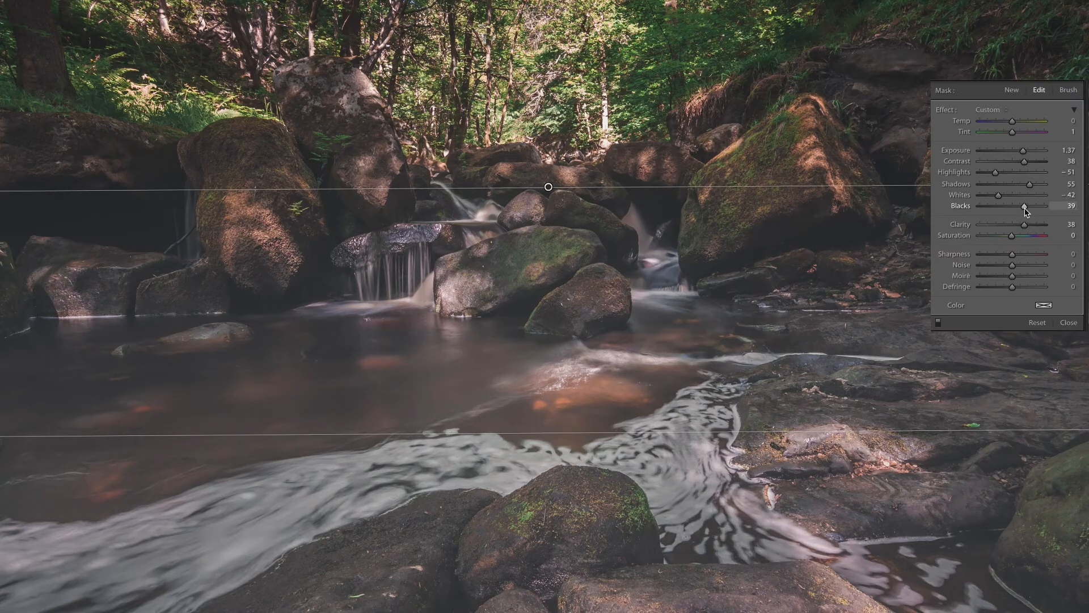
{"action": "left_click_drag", "start_coordinate": [1023, 210], "coordinate": [1005, 198]}
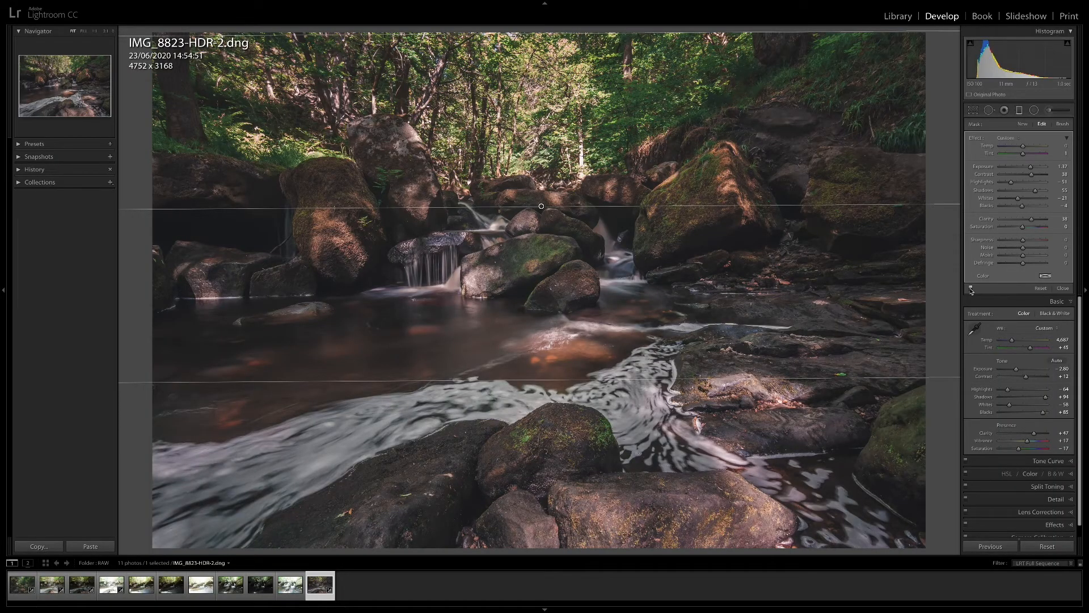
Compare the photo with and without the graduated filter, leaving it enabled, and close the filter tool.
{"action": "left_click", "coordinate": [971, 289]}
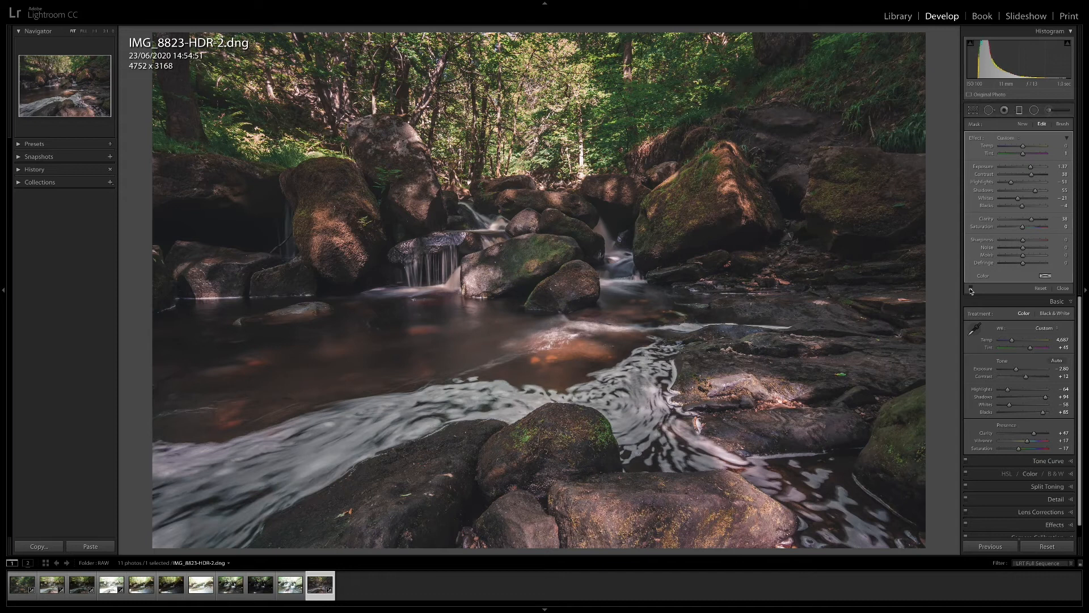
{"action": "left_click", "coordinate": [970, 290]}
{"action": "left_click", "coordinate": [971, 290]}
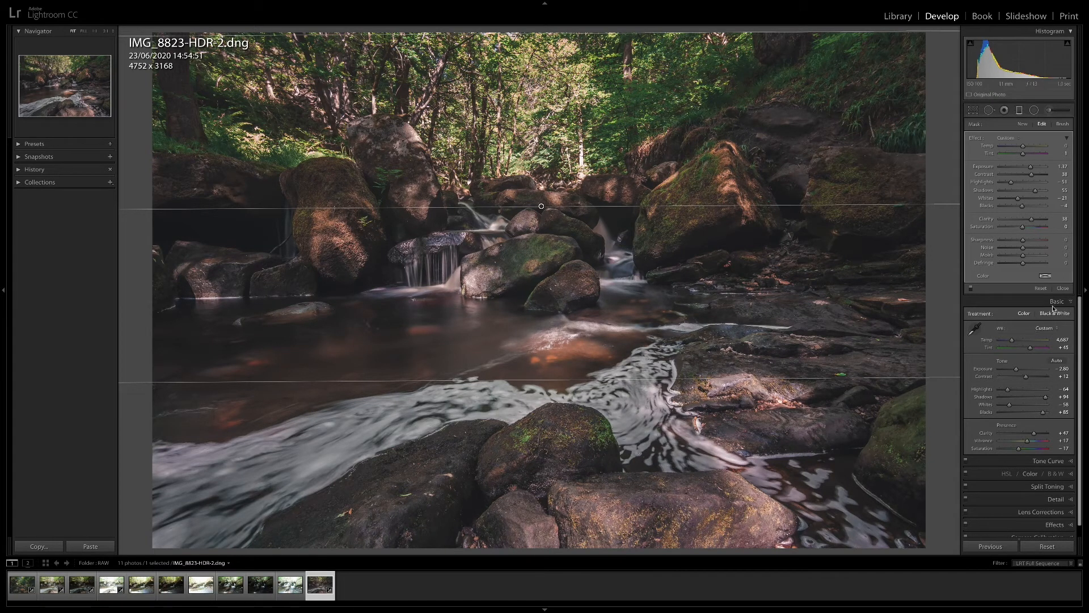
{"action": "left_click", "coordinate": [1062, 288]}
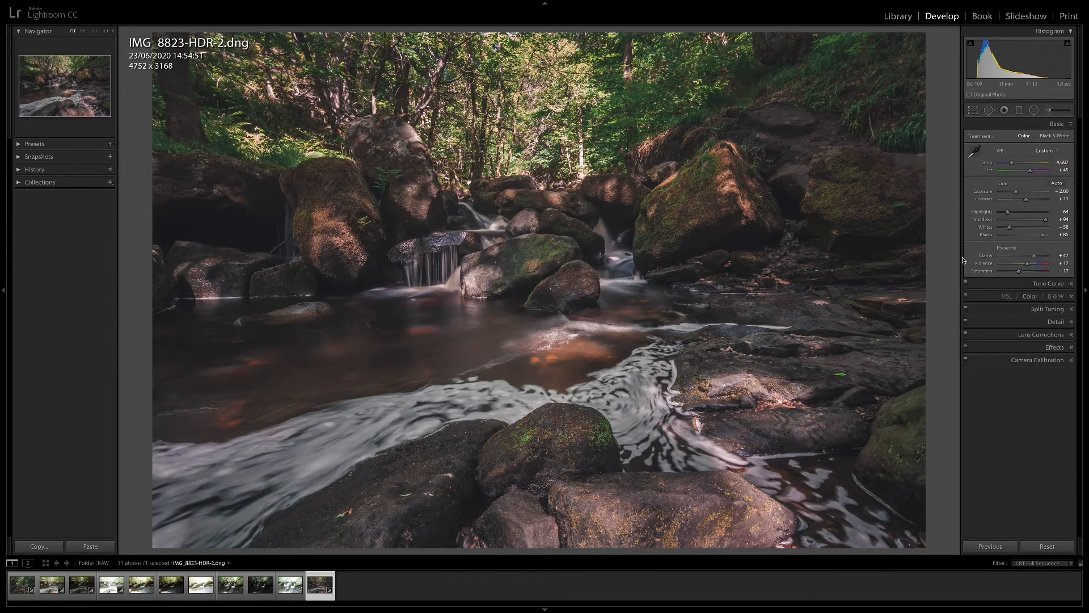
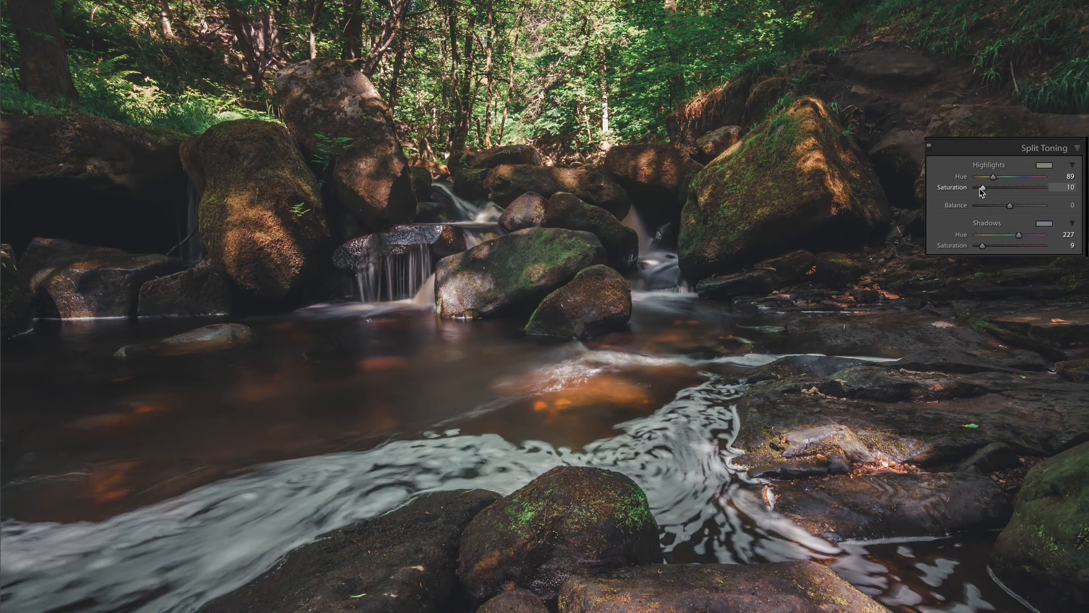
Set the split toning highlights saturation to 18, reduce the shadows saturation slightly, and compare the photo with and without the toning.
{"action": "left_click_drag", "start_coordinate": [979, 188], "coordinate": [986, 192]}
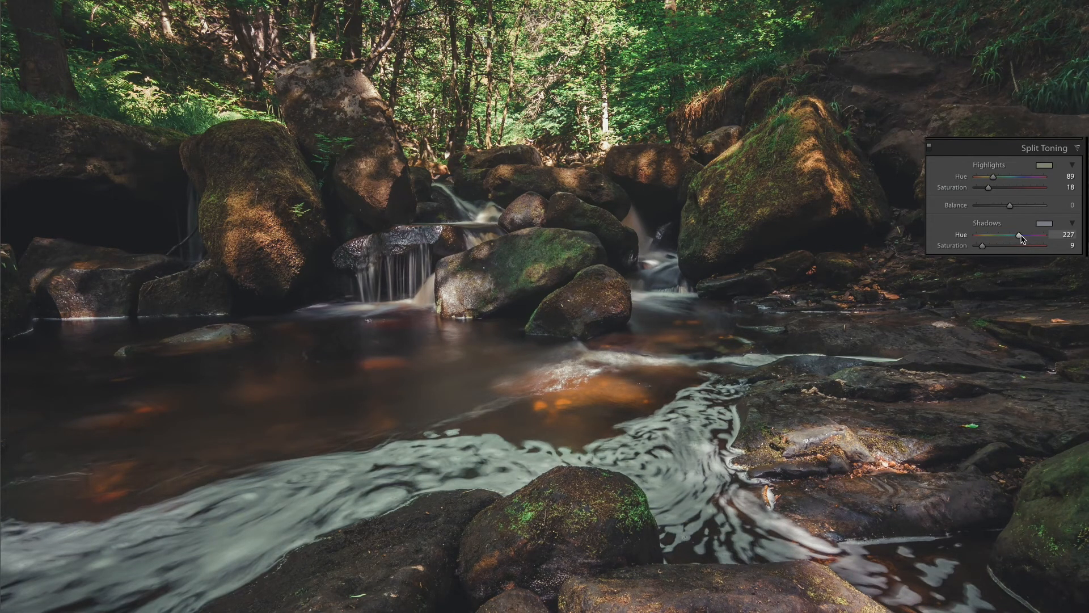
{"action": "left_click", "coordinate": [983, 245]}
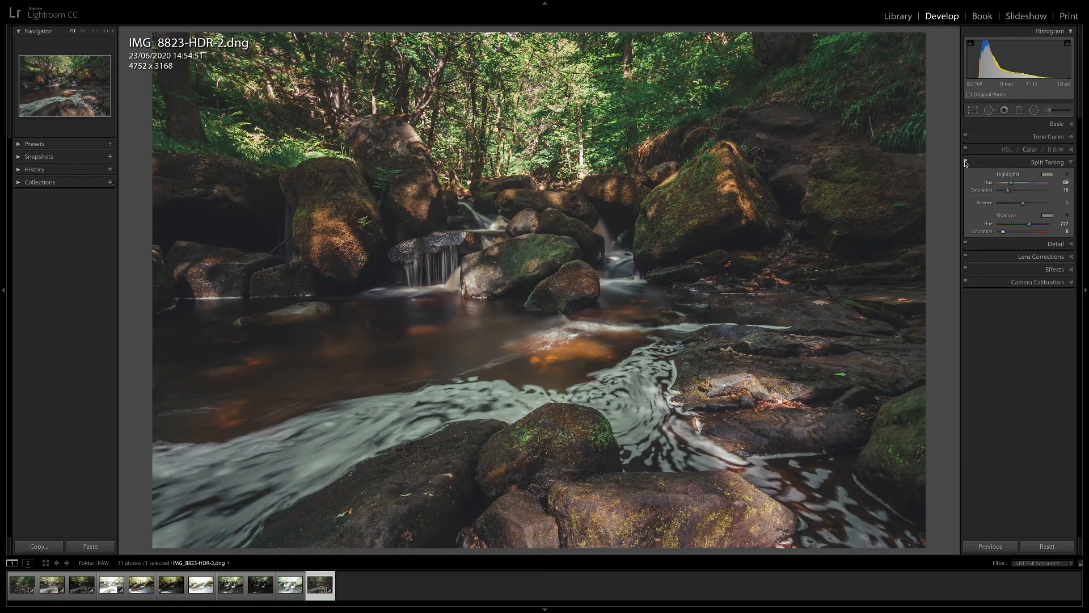
{"action": "left_click", "coordinate": [965, 162]}
{"action": "left_click", "coordinate": [965, 163]}
{"action": "left_click", "coordinate": [1045, 162]}
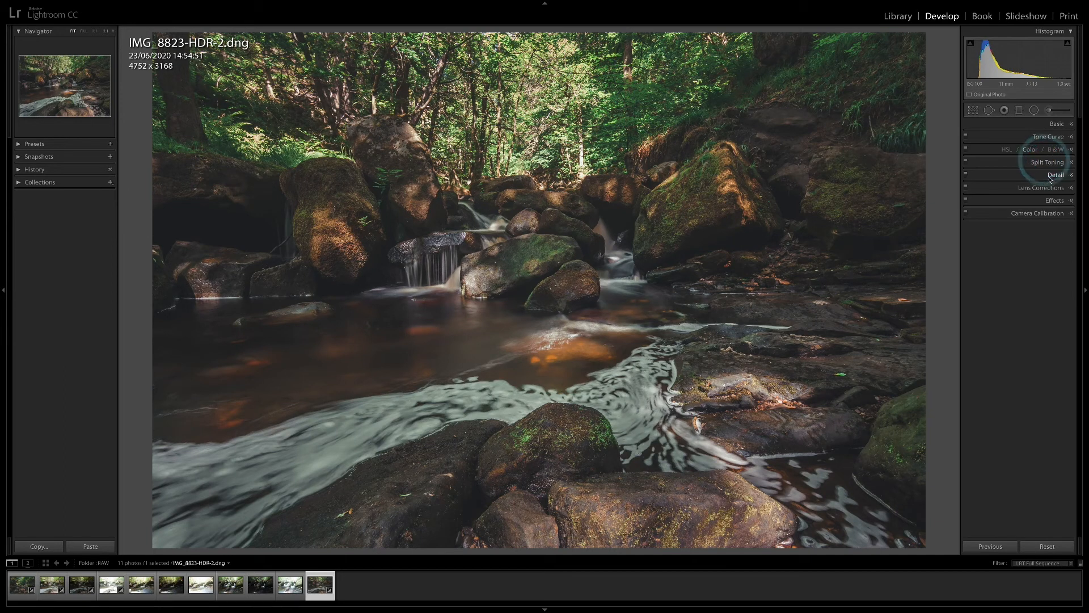
Review the sharpening, noise reduction and lens correction settings carried over to the HDR photo.
{"action": "left_click", "coordinate": [1056, 178]}
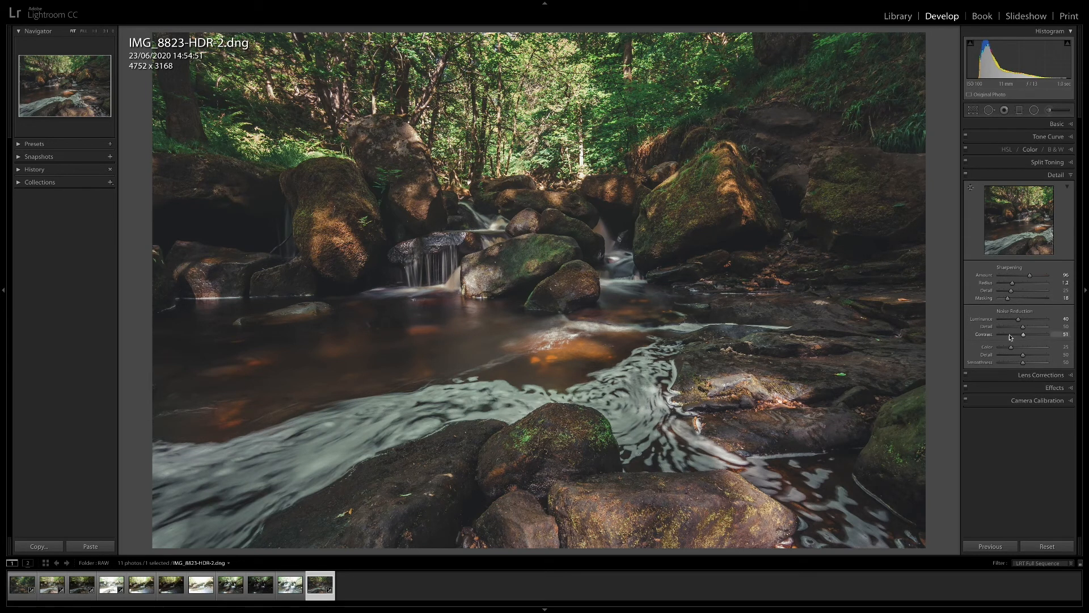
{"action": "left_click", "coordinate": [1051, 175]}
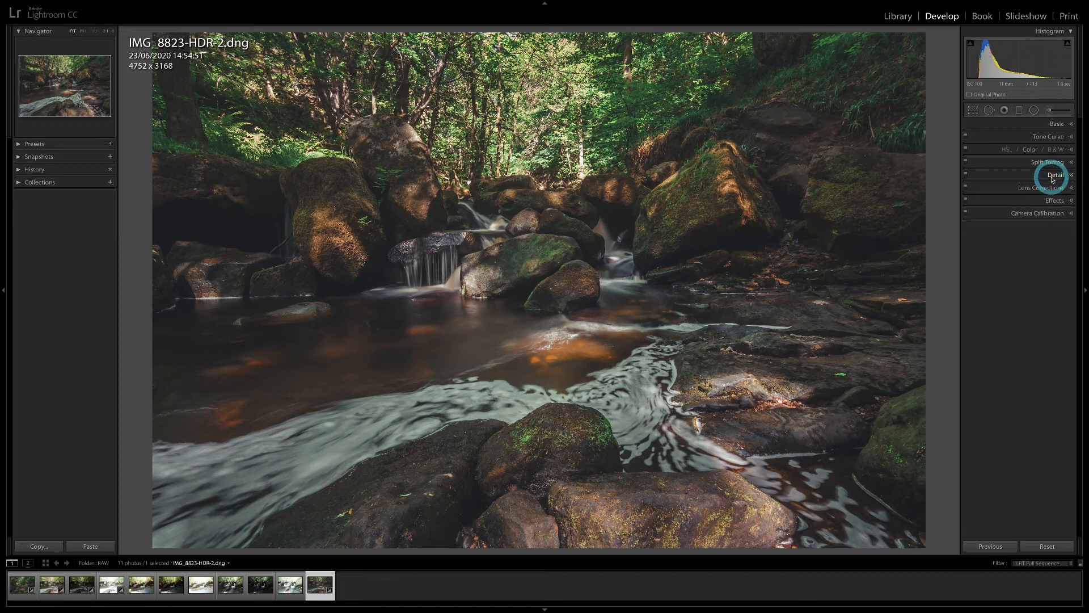
{"action": "left_click", "coordinate": [1048, 190]}
{"action": "left_click", "coordinate": [982, 199]}
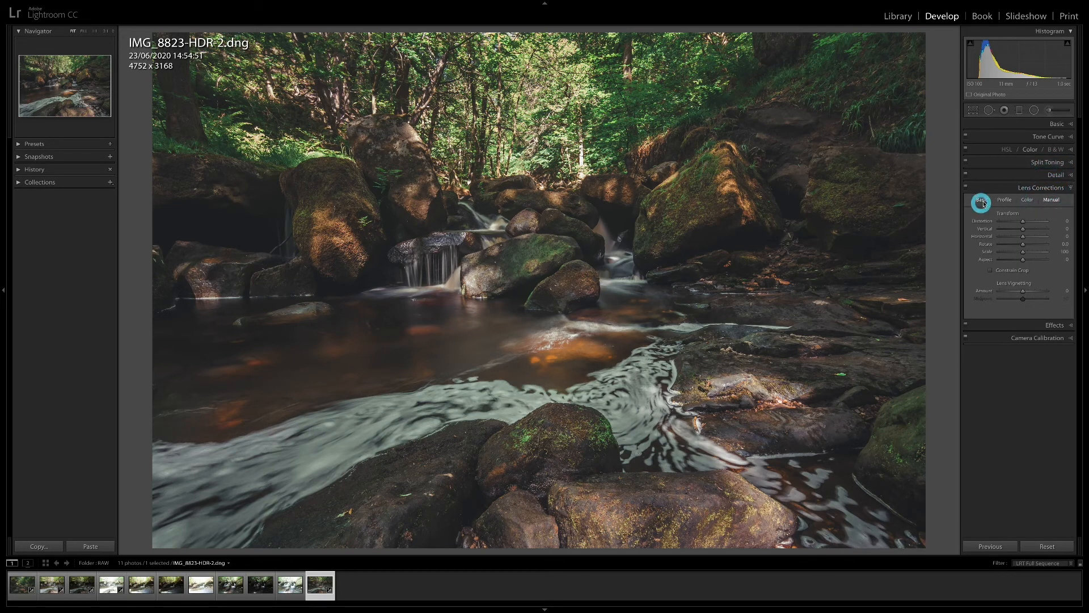
{"action": "left_click", "coordinate": [1000, 200]}
{"action": "left_click", "coordinate": [1027, 199]}
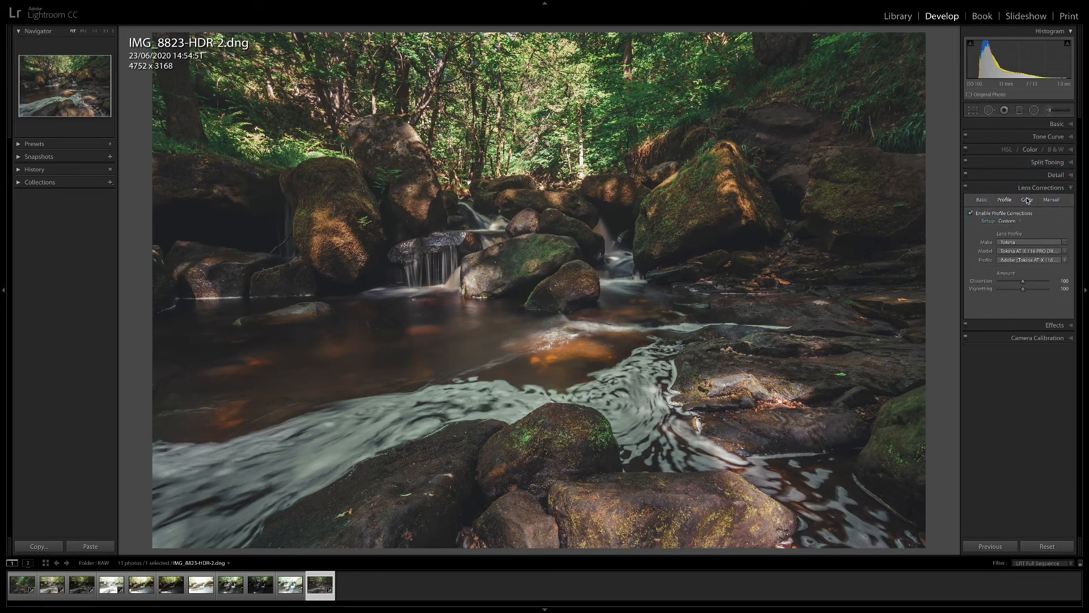
{"action": "left_click", "coordinate": [1045, 200]}
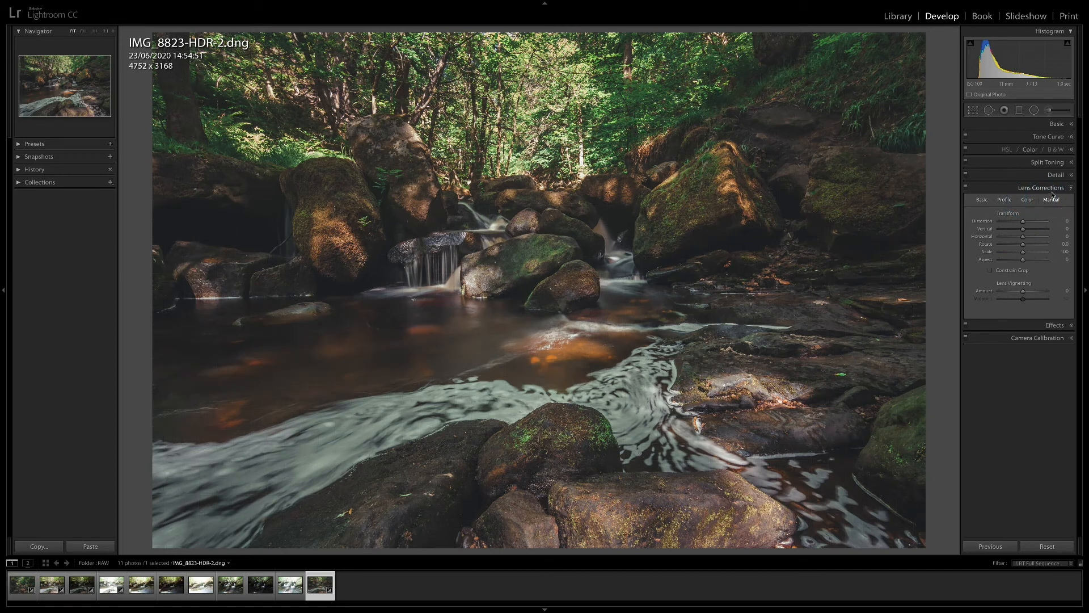
{"action": "left_click", "coordinate": [1053, 190]}
Set the post-crop vignette's feather to 71 and add a slight amount of dehaze.
{"action": "left_click", "coordinate": [1051, 202]}
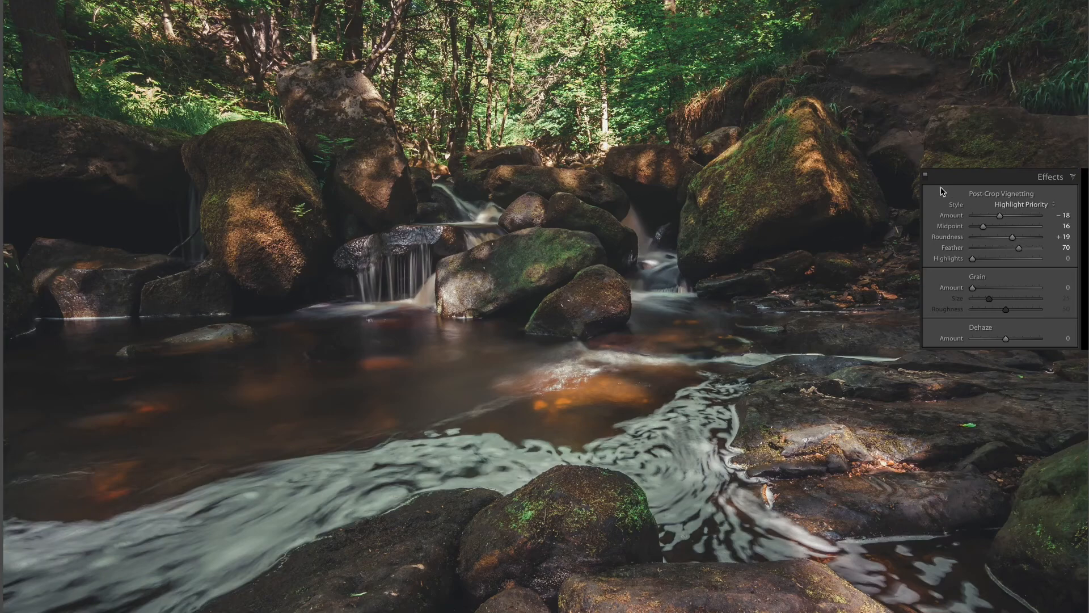
{"action": "left_click", "coordinate": [974, 248]}
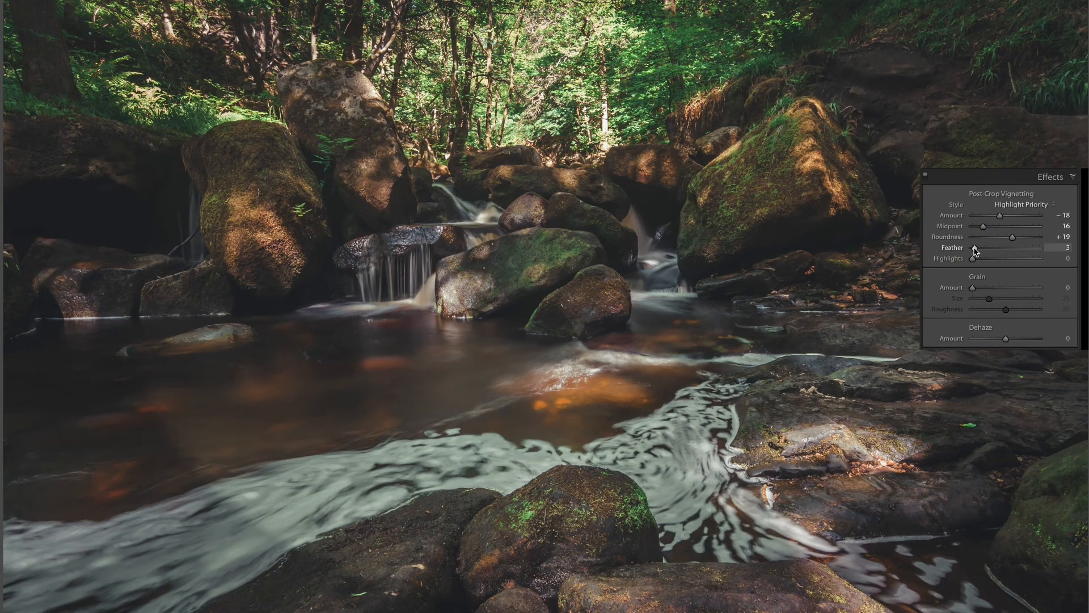
{"action": "left_click", "coordinate": [1020, 249]}
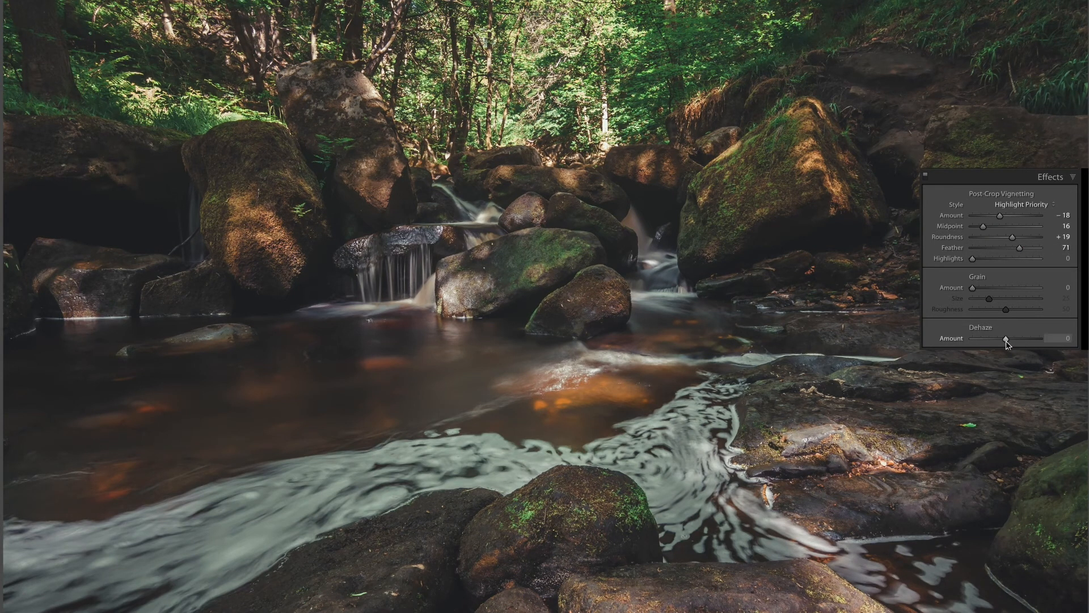
{"action": "left_click_drag", "start_coordinate": [1006, 339], "coordinate": [1011, 339]}
{"action": "left_click_drag", "start_coordinate": [1010, 340], "coordinate": [1008, 339]}
{"action": "left_click", "coordinate": [1051, 177]}
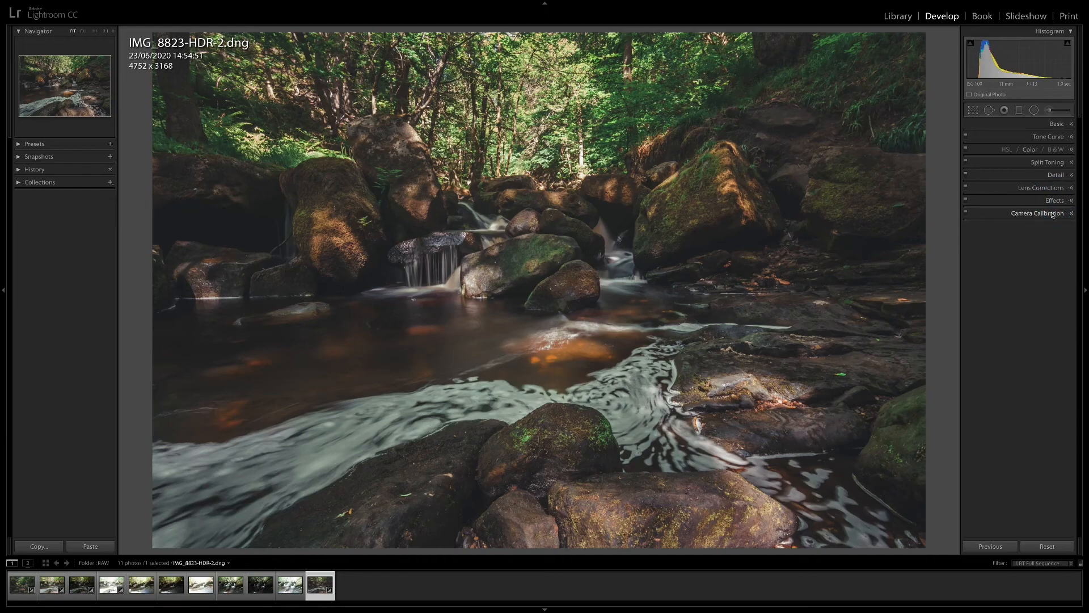
Raise the red primary saturation to +8 in the camera calibration.
{"action": "left_click", "coordinate": [1052, 213]}
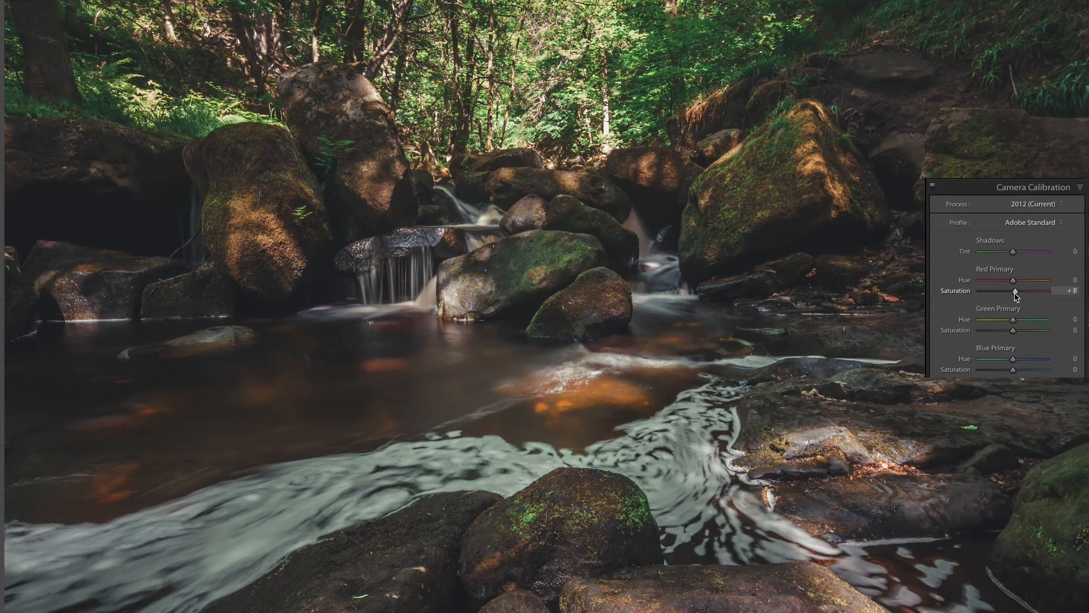
{"action": "left_click", "coordinate": [1015, 293]}
{"action": "left_click", "coordinate": [1037, 188]}
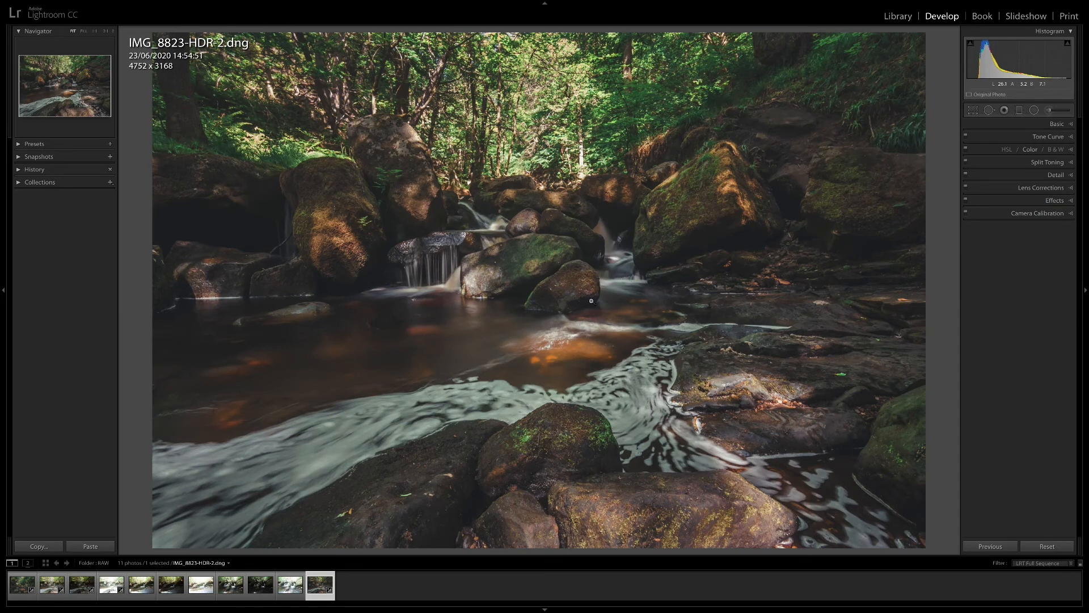
Compare the HDR photo before and after the edits, first full-size and then side by side.
{"action": "key", "text": "backslash"}
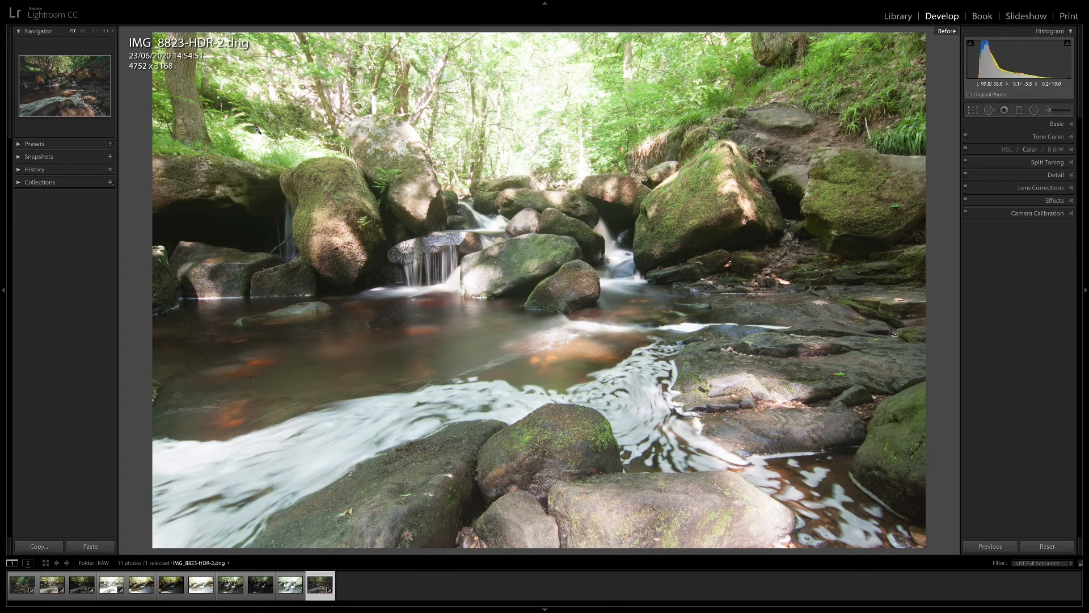
{"action": "key", "text": "backslash"}
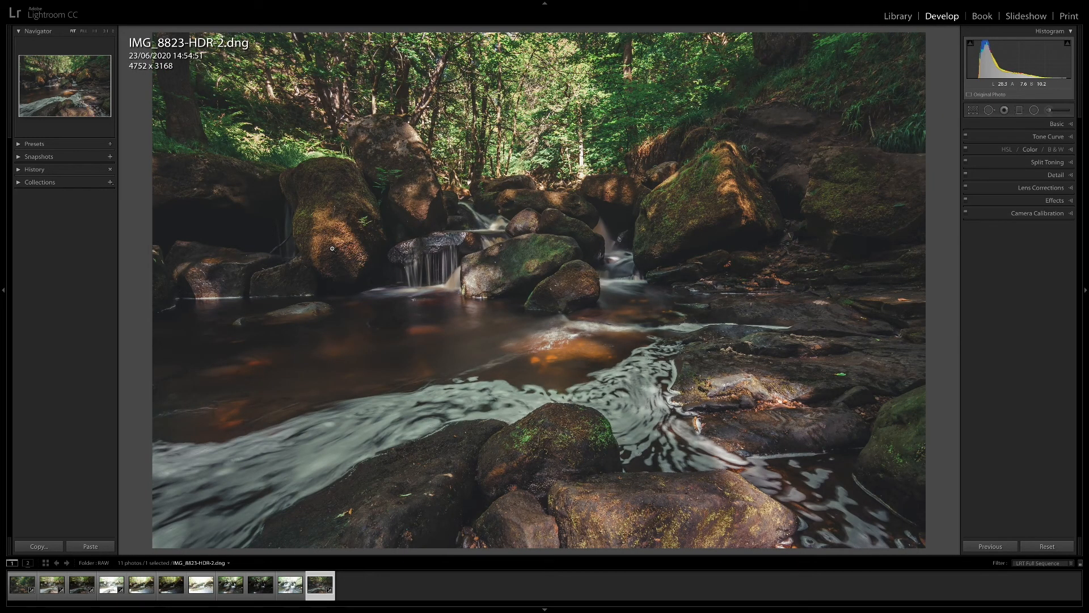
{"action": "key", "text": "y"}
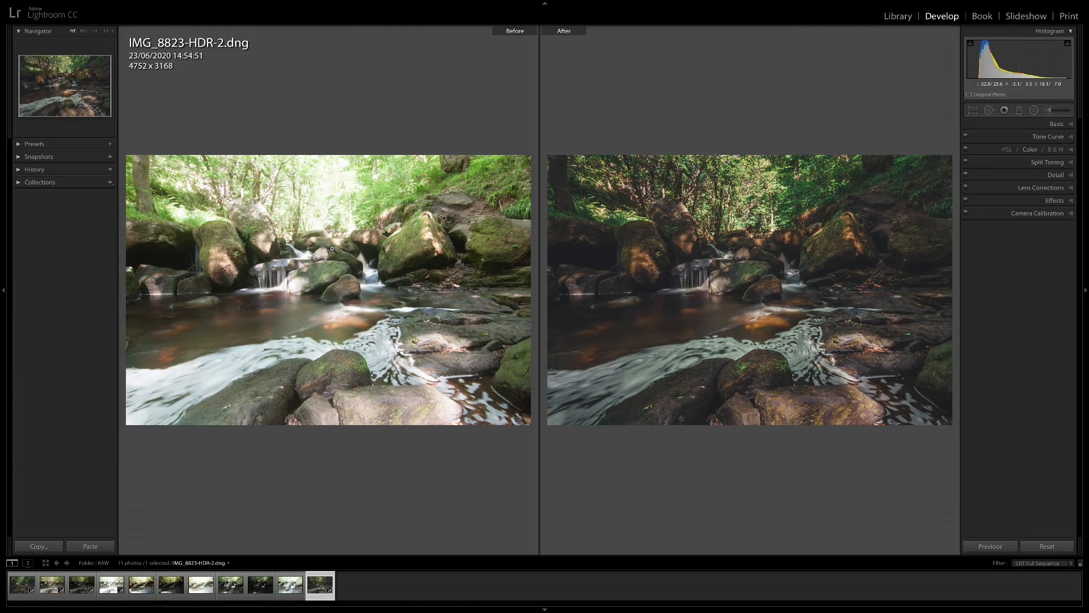
Merge IMG_8827.CR2 and the bracketed exposures on either side of it to HDR with auto align, auto tone and low deghosting.
{"action": "key", "text": "y"}
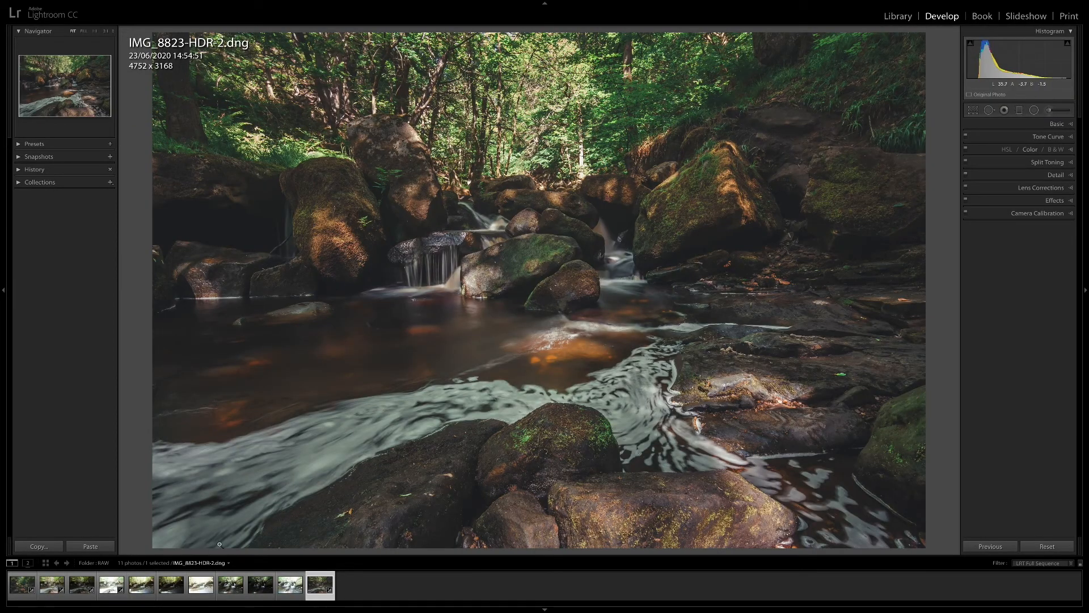
{"action": "left_click", "coordinate": [173, 594]}
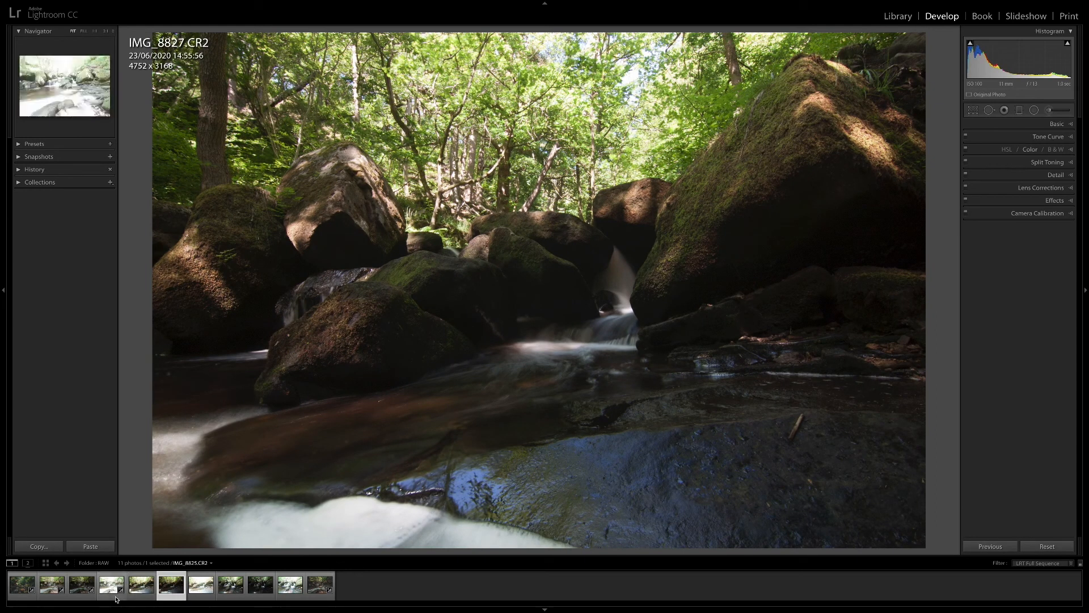
{"action": "left_click", "coordinate": [134, 598], "text": "super"}
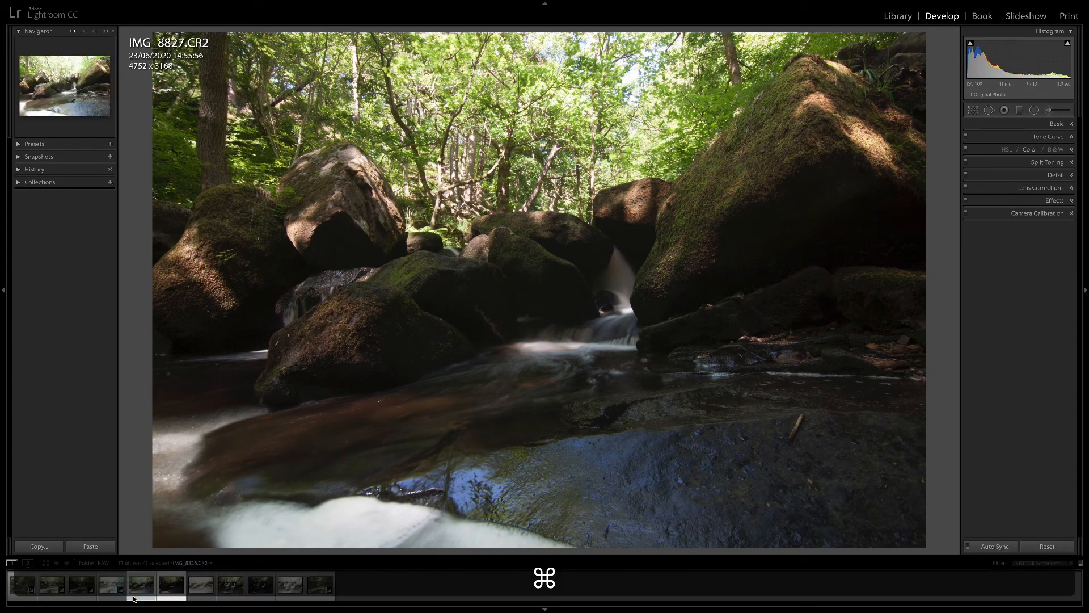
{"action": "left_click", "coordinate": [191, 597], "text": "super"}
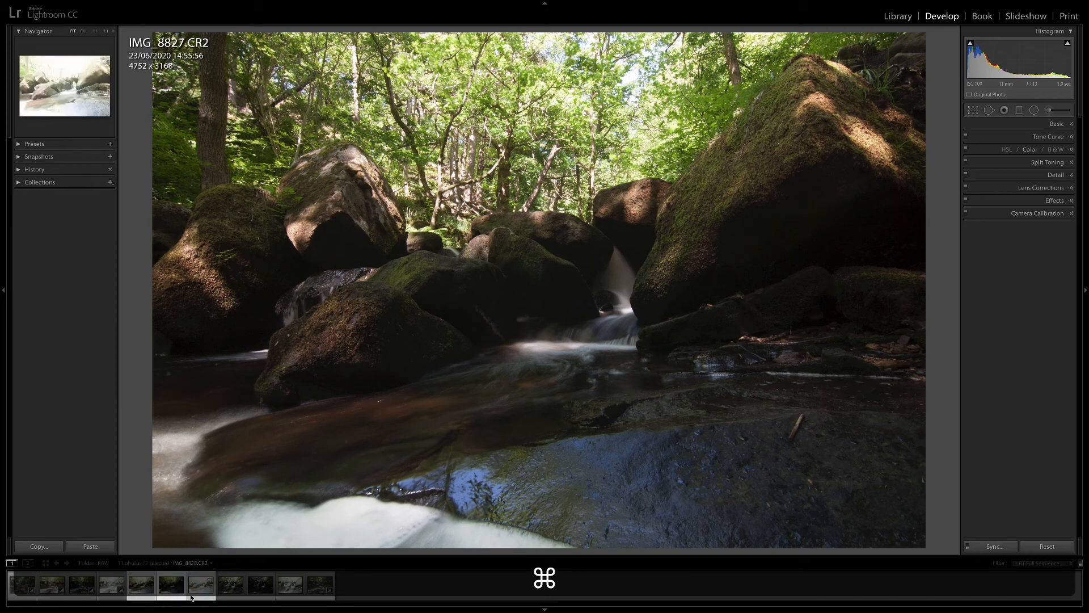
{"action": "right_click", "coordinate": [191, 597]}
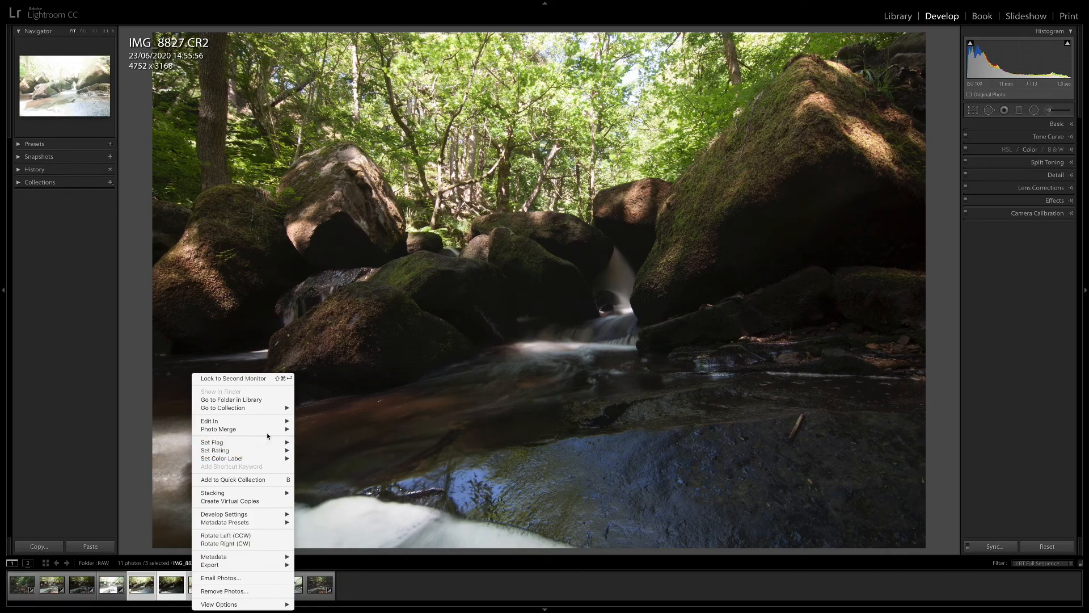
{"action": "left_click", "coordinate": [301, 430]}
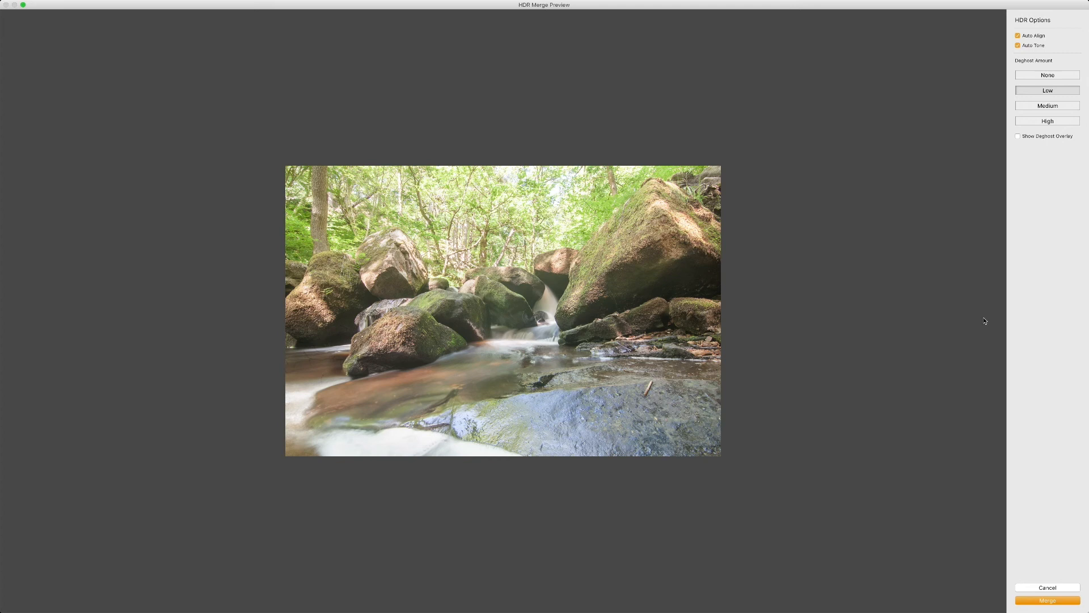
{"action": "left_click", "coordinate": [1032, 602]}
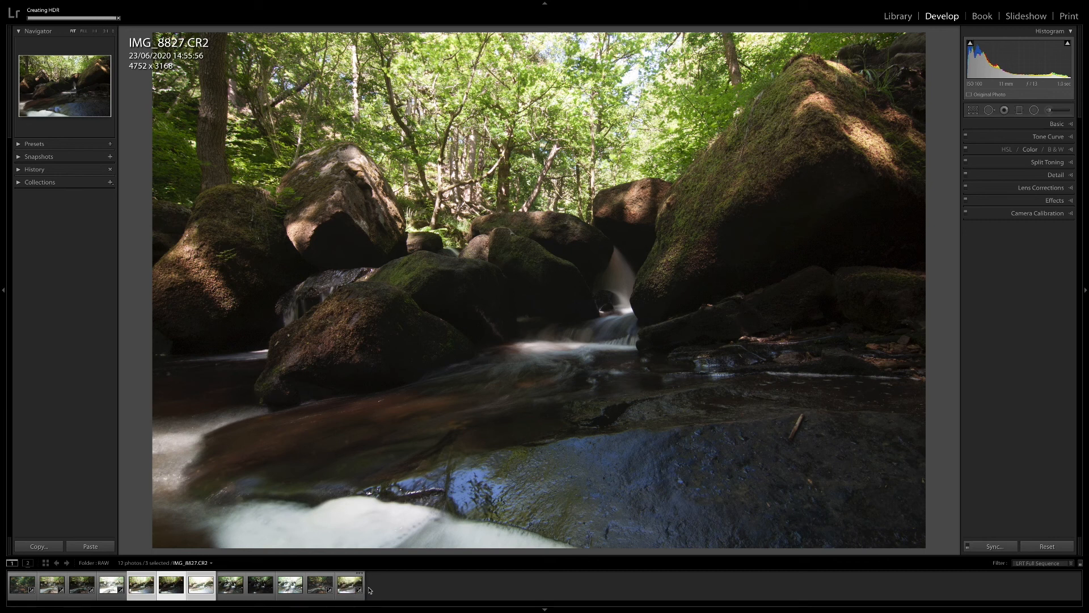
Copy the develop settings of IMG_8823-HDR-2.dng, leaving out brush adjustments, spot removal and crop.
{"action": "left_click", "coordinate": [353, 596]}
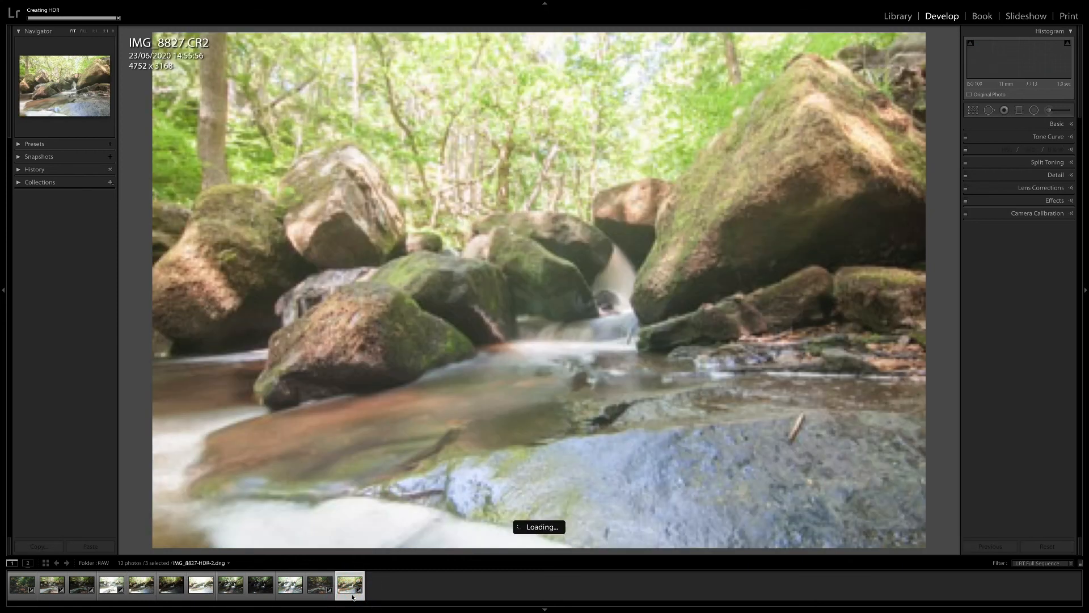
{"action": "left_click", "coordinate": [321, 596]}
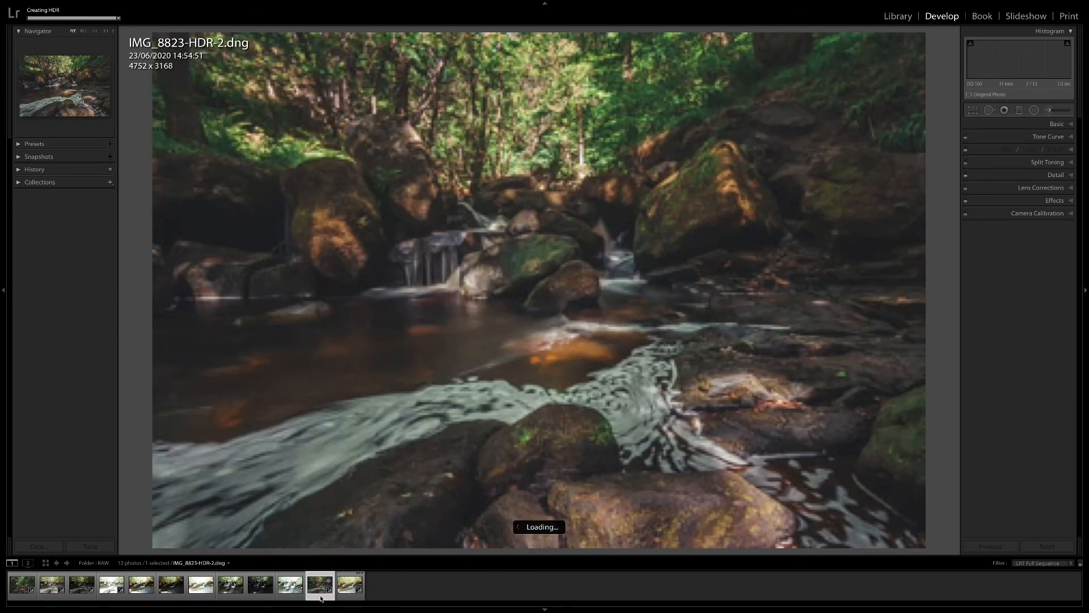
{"action": "right_click", "coordinate": [320, 596]}
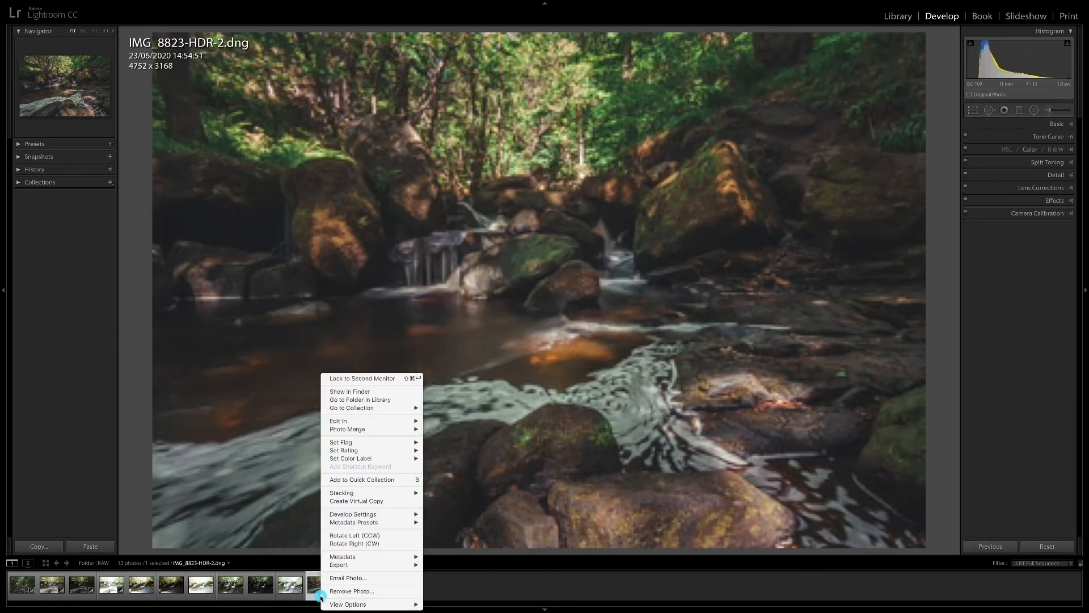
{"action": "mouse_move", "coordinate": [414, 514]}
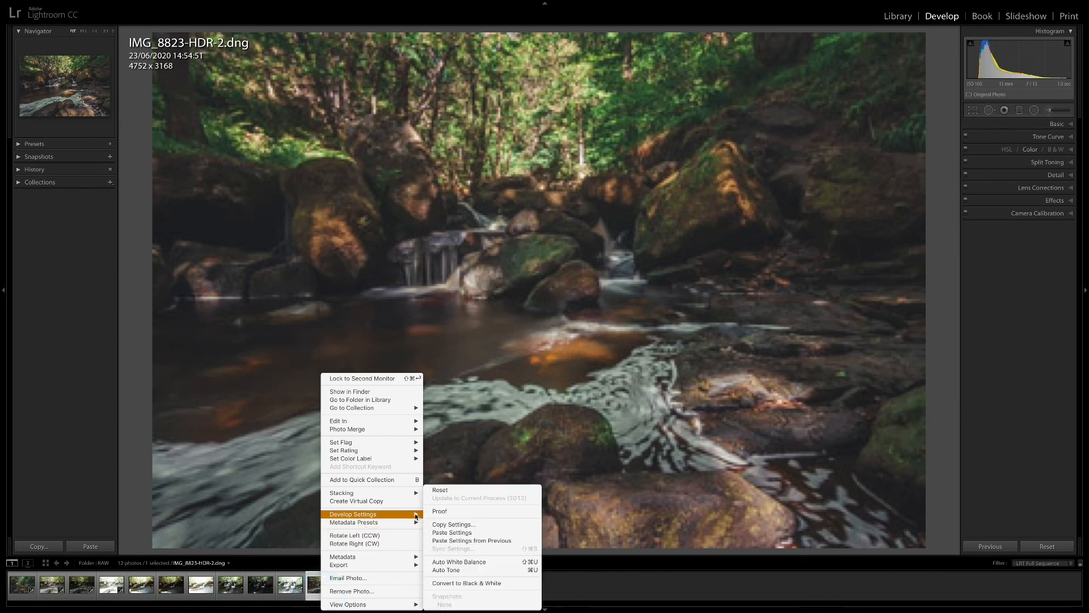
{"action": "left_click", "coordinate": [442, 523]}
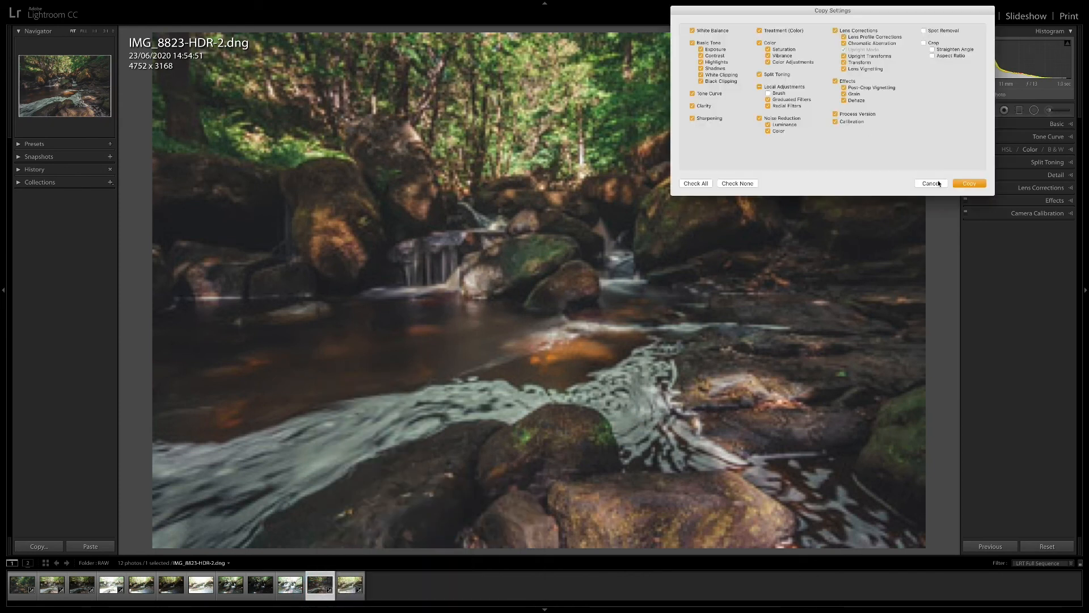
{"action": "left_click", "coordinate": [970, 184]}
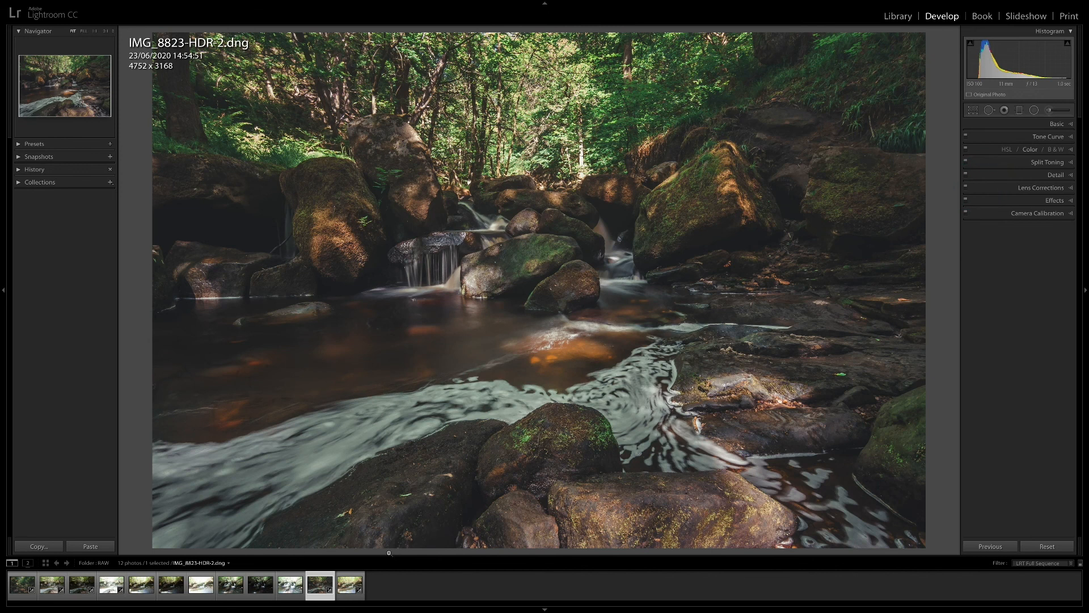
Paste the copied develop settings onto IMG_8827-HDR-2.dng and compare the photo before and after the edits.
{"action": "left_click", "coordinate": [352, 598]}
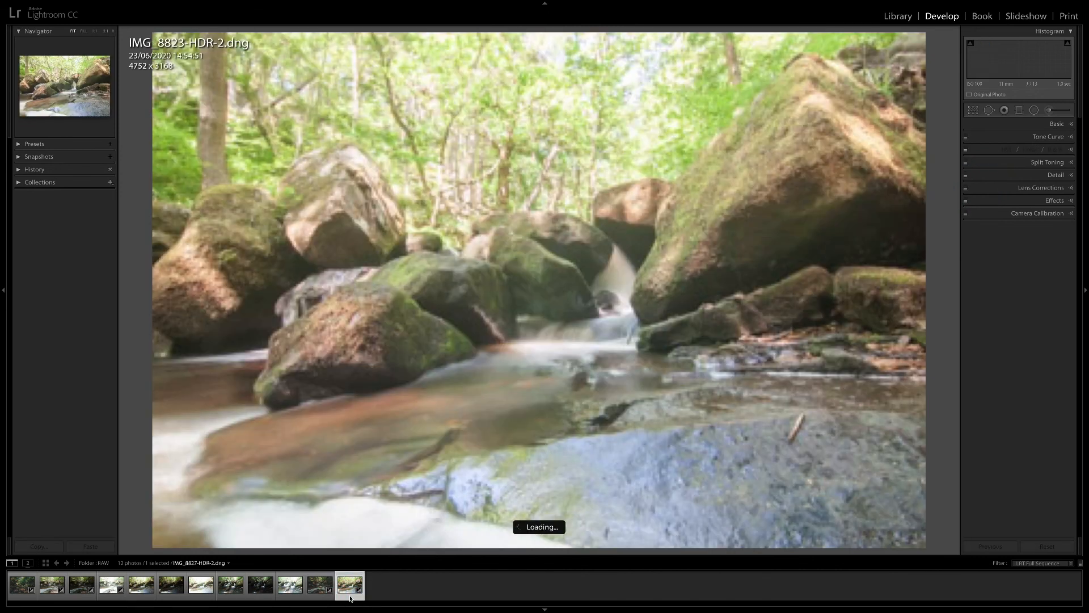
{"action": "right_click", "coordinate": [358, 584]}
{"action": "mouse_move", "coordinate": [431, 513]}
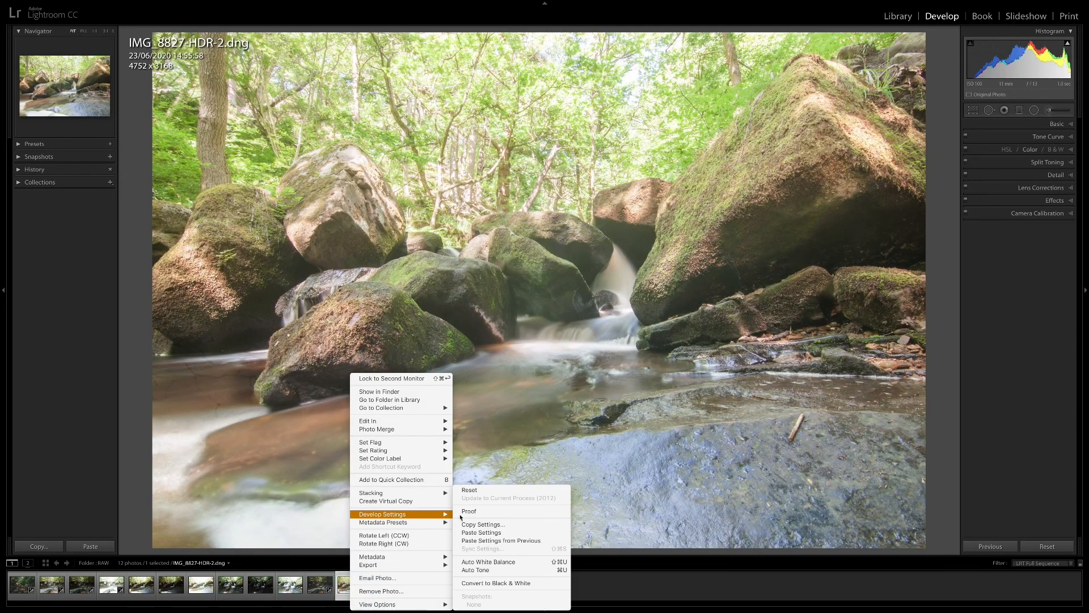
{"action": "left_click", "coordinate": [486, 533]}
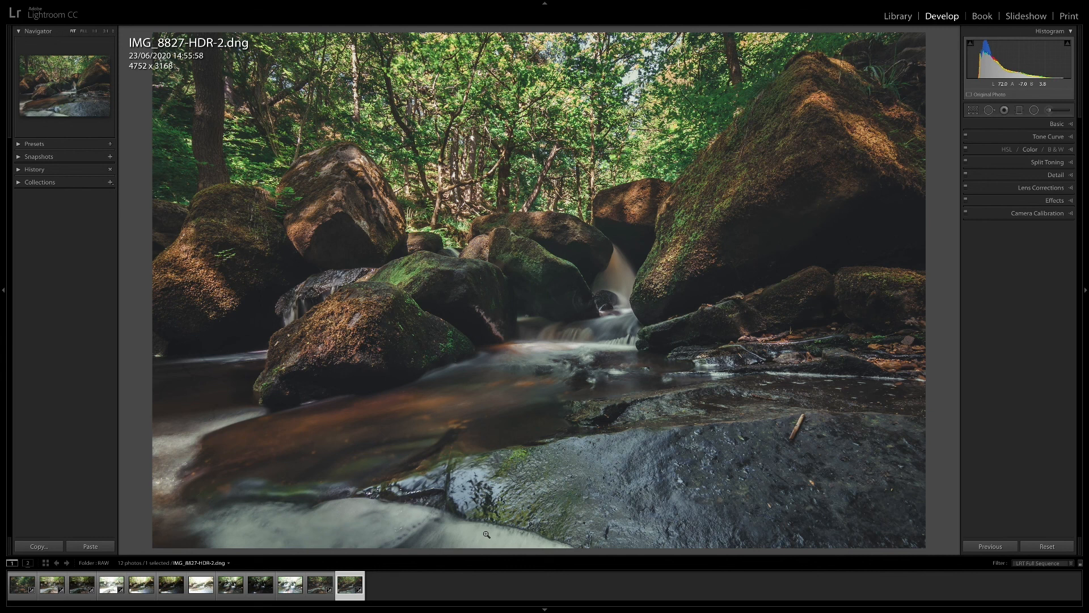
{"action": "key", "text": "backslash"}
{"action": "key", "text": "backslash"}
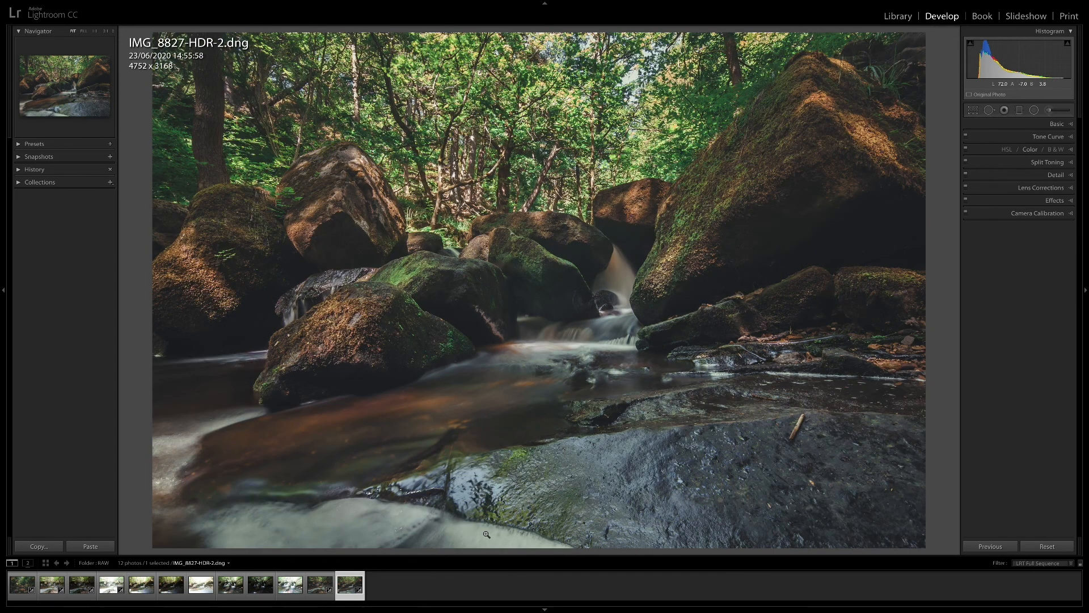